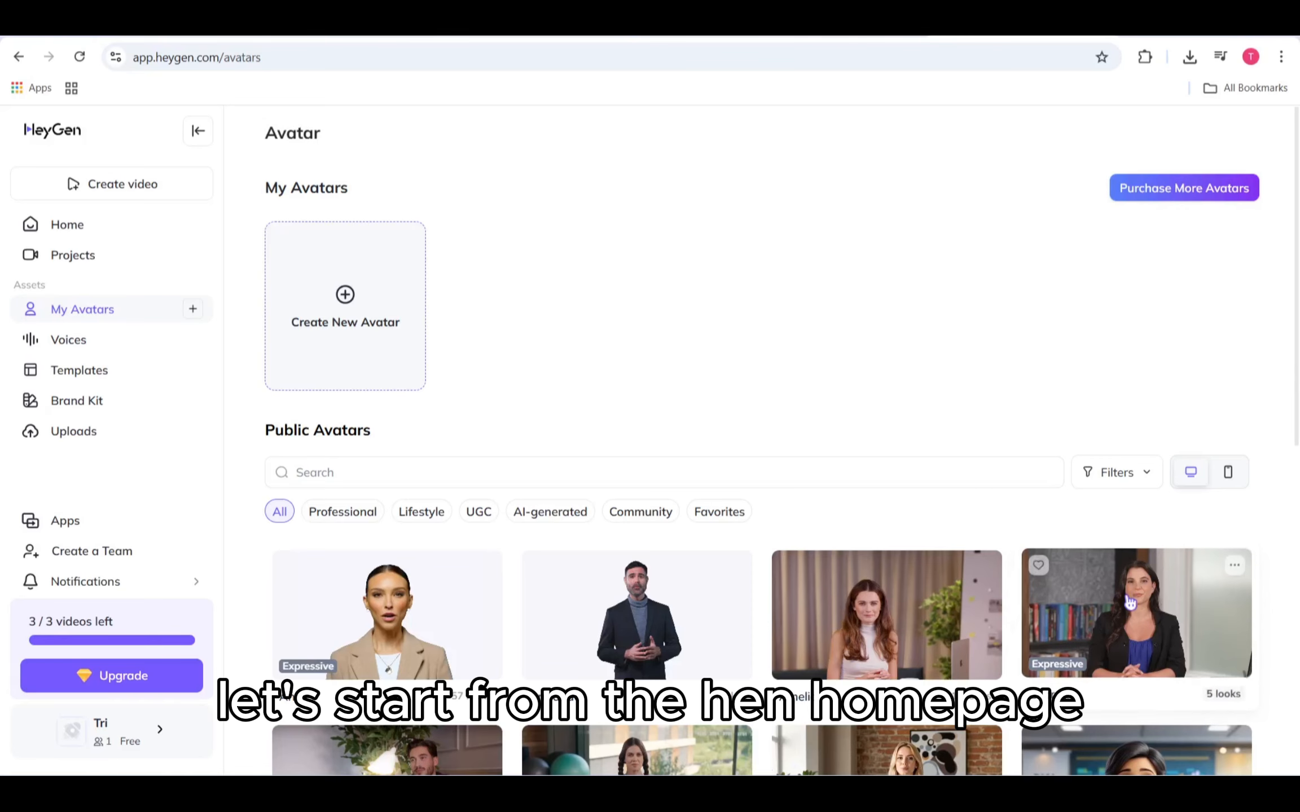
Step: Start a new video from the Learning Course Workshop Template in the AI Studio and dismiss the onboarding prompt
{"action": "left_click", "coordinate": [158, 195]}
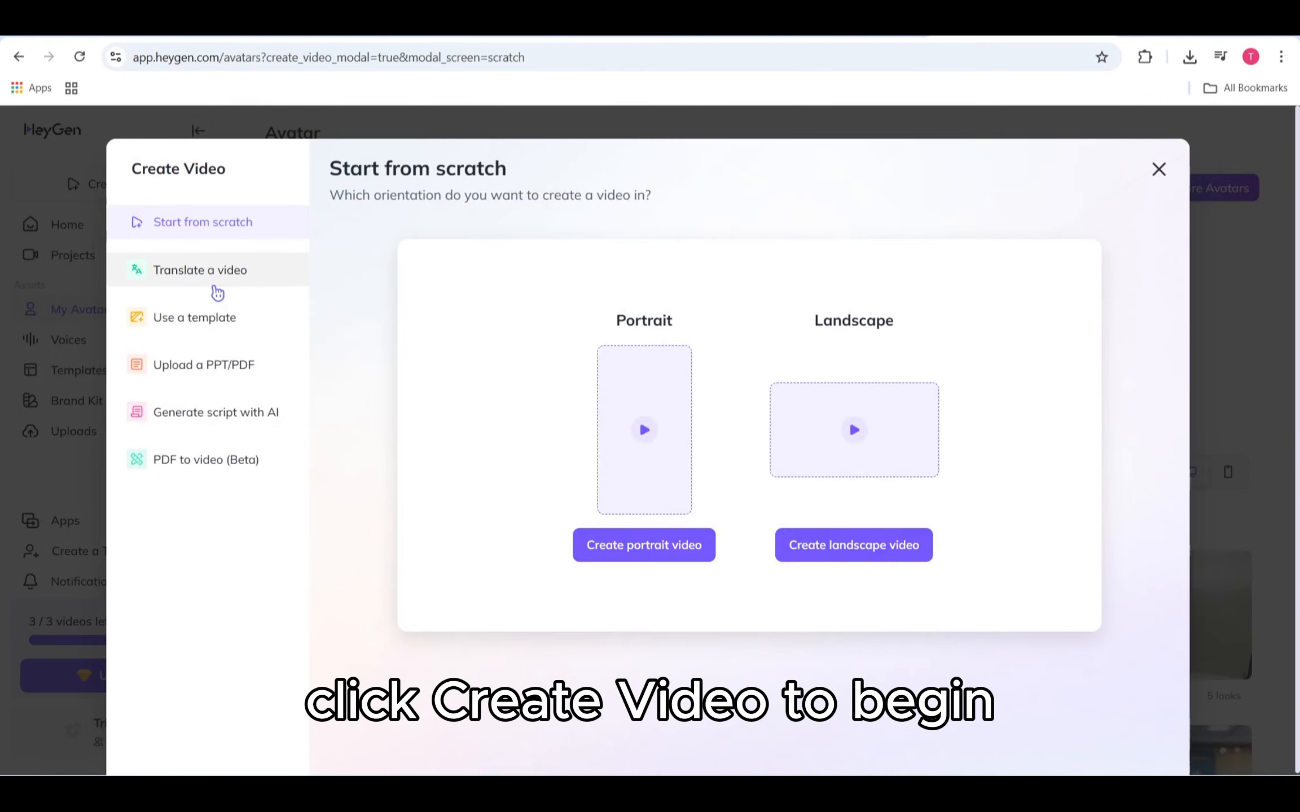
{"action": "left_click", "coordinate": [223, 323]}
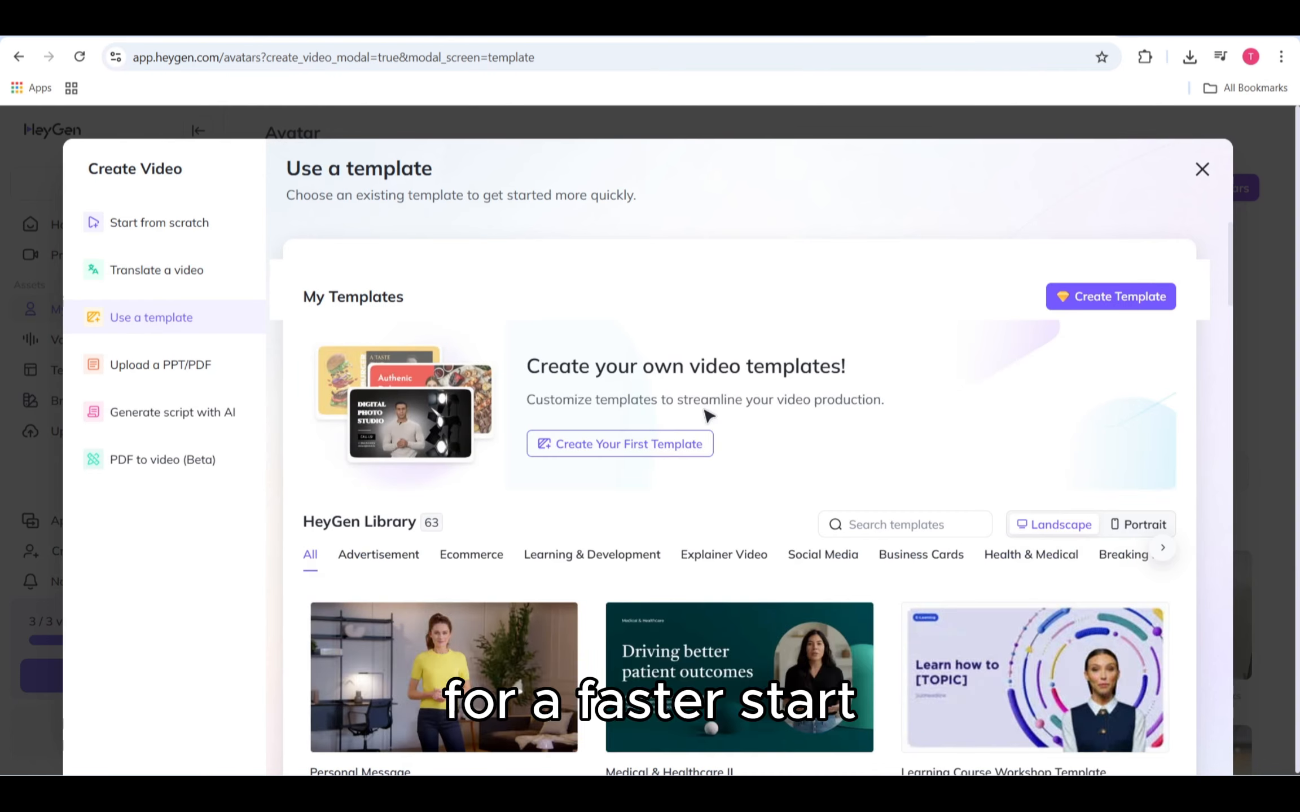
{"action": "scroll", "coordinate": [708, 417], "scroll_direction": "down", "scroll_amount": 5}
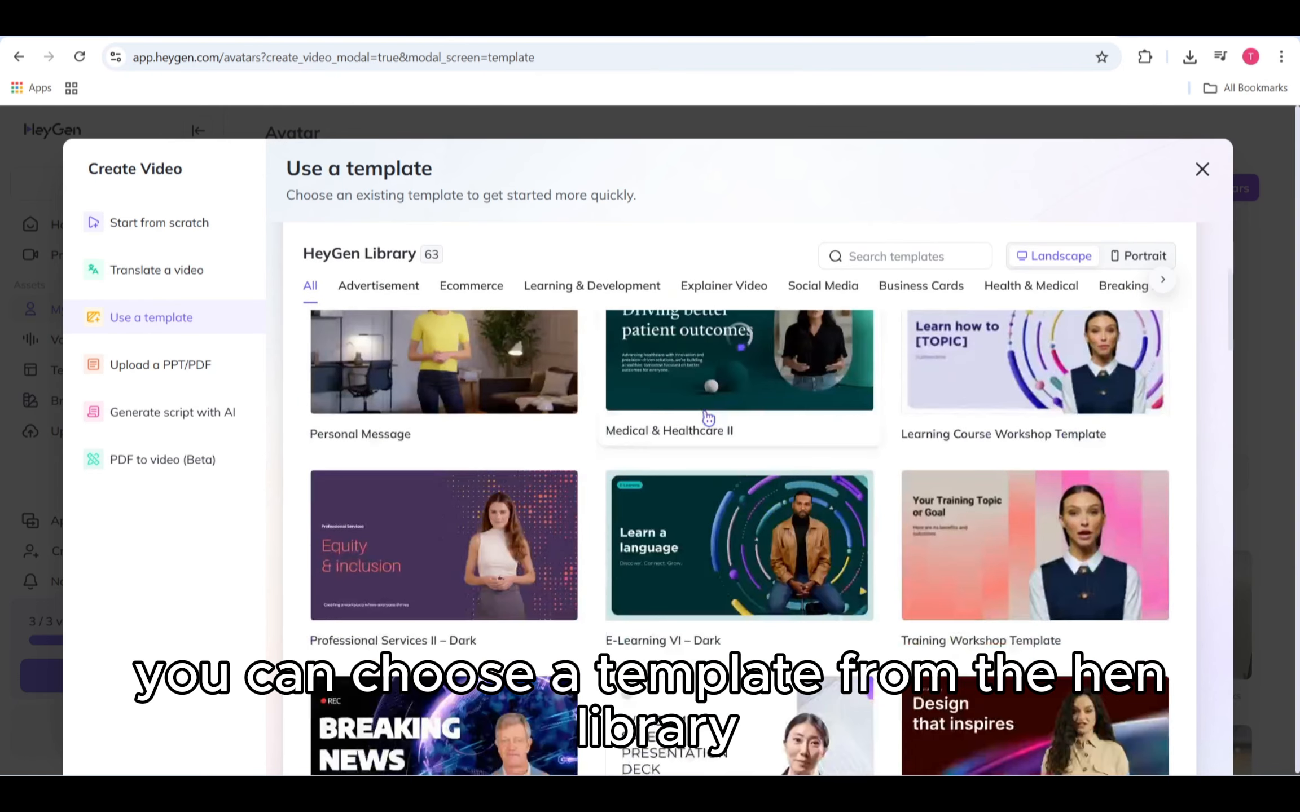
{"action": "scroll", "coordinate": [902, 469], "scroll_direction": "up", "scroll_amount": 1}
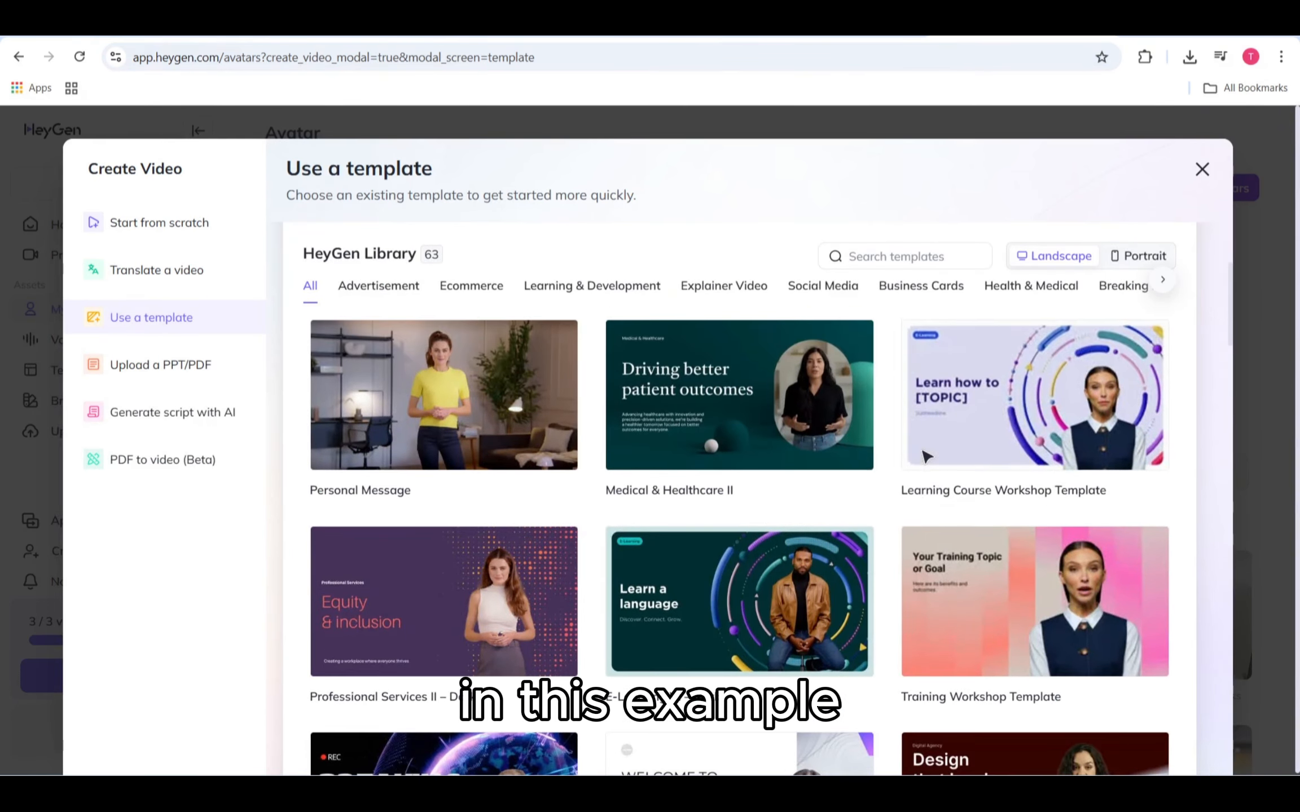
{"action": "left_click", "coordinate": [1020, 455]}
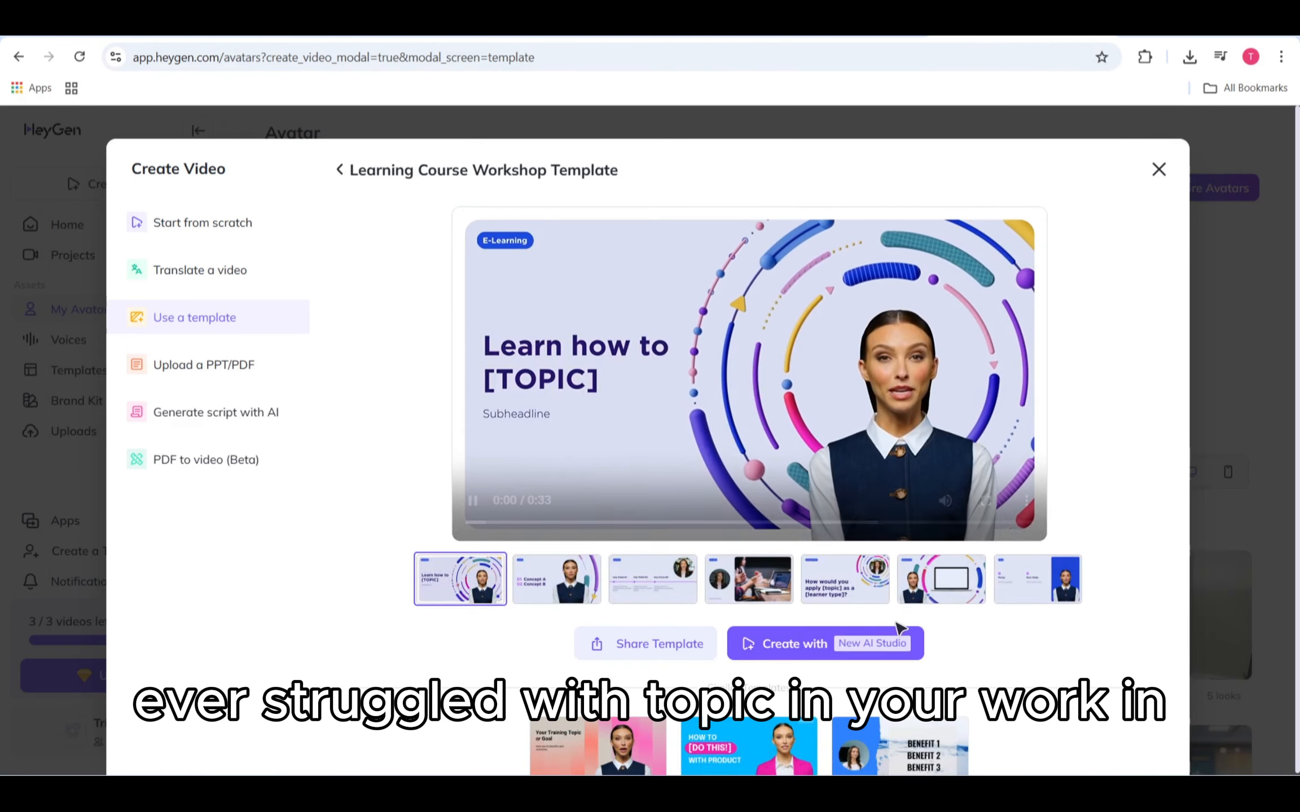
{"action": "left_click", "coordinate": [886, 643]}
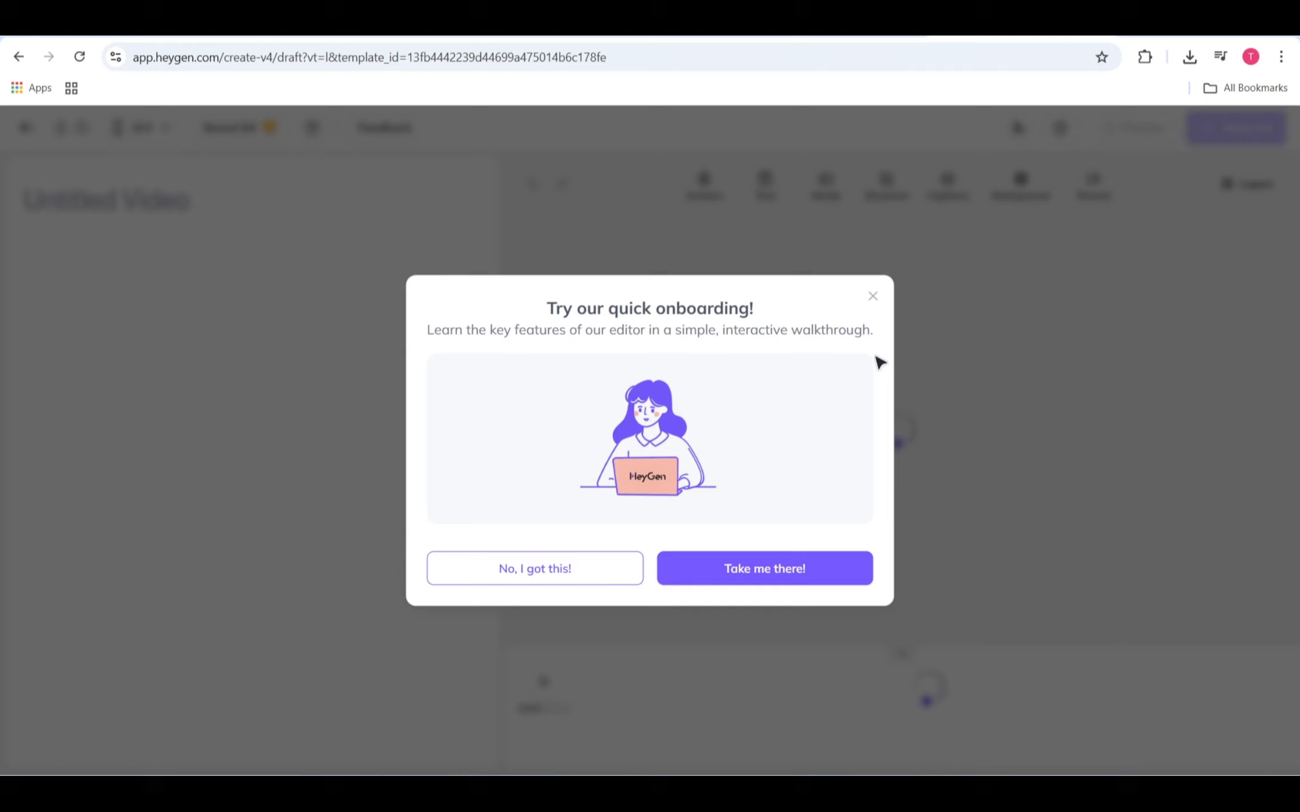
{"action": "left_click", "coordinate": [873, 298]}
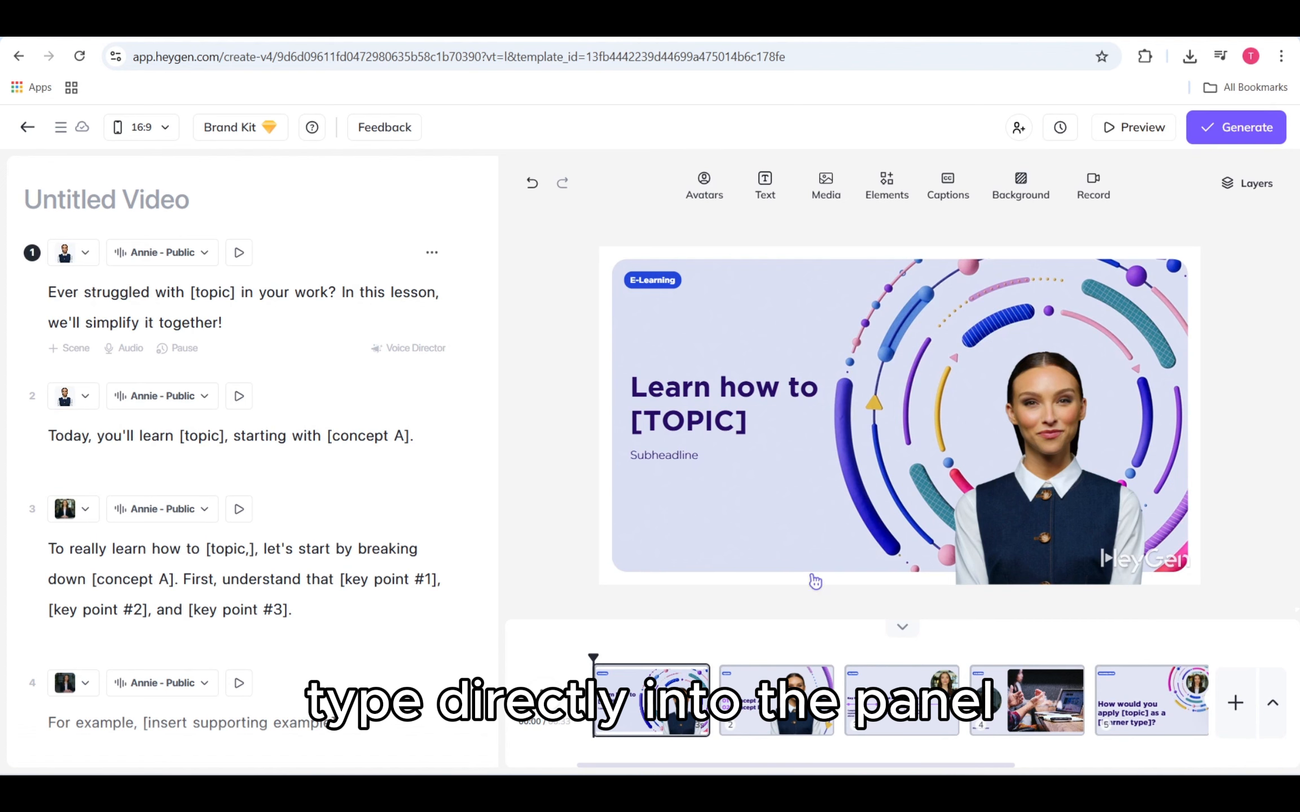
Step: Inspect the first scene's audio upload, word pronunciation and voice settings options
{"action": "left_click", "coordinate": [131, 349]}
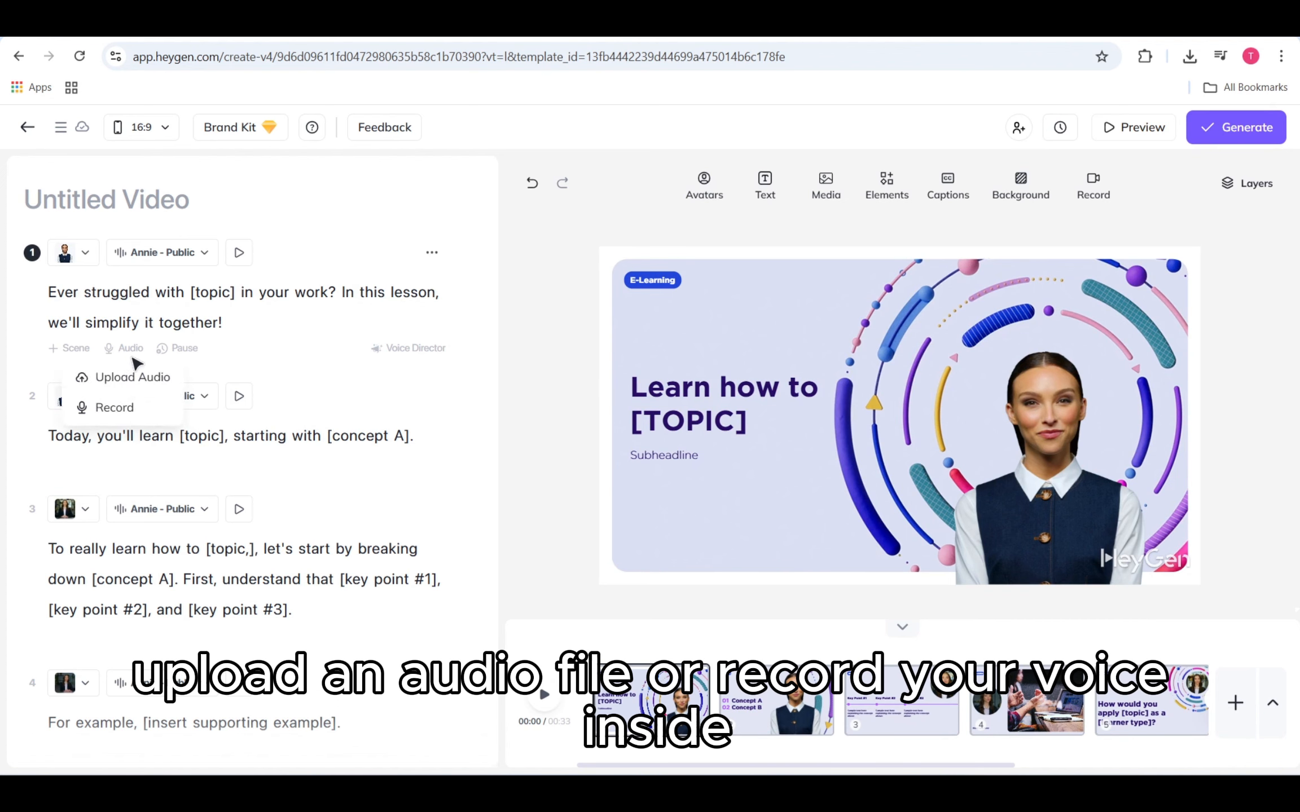
{"action": "left_click", "coordinate": [259, 344]}
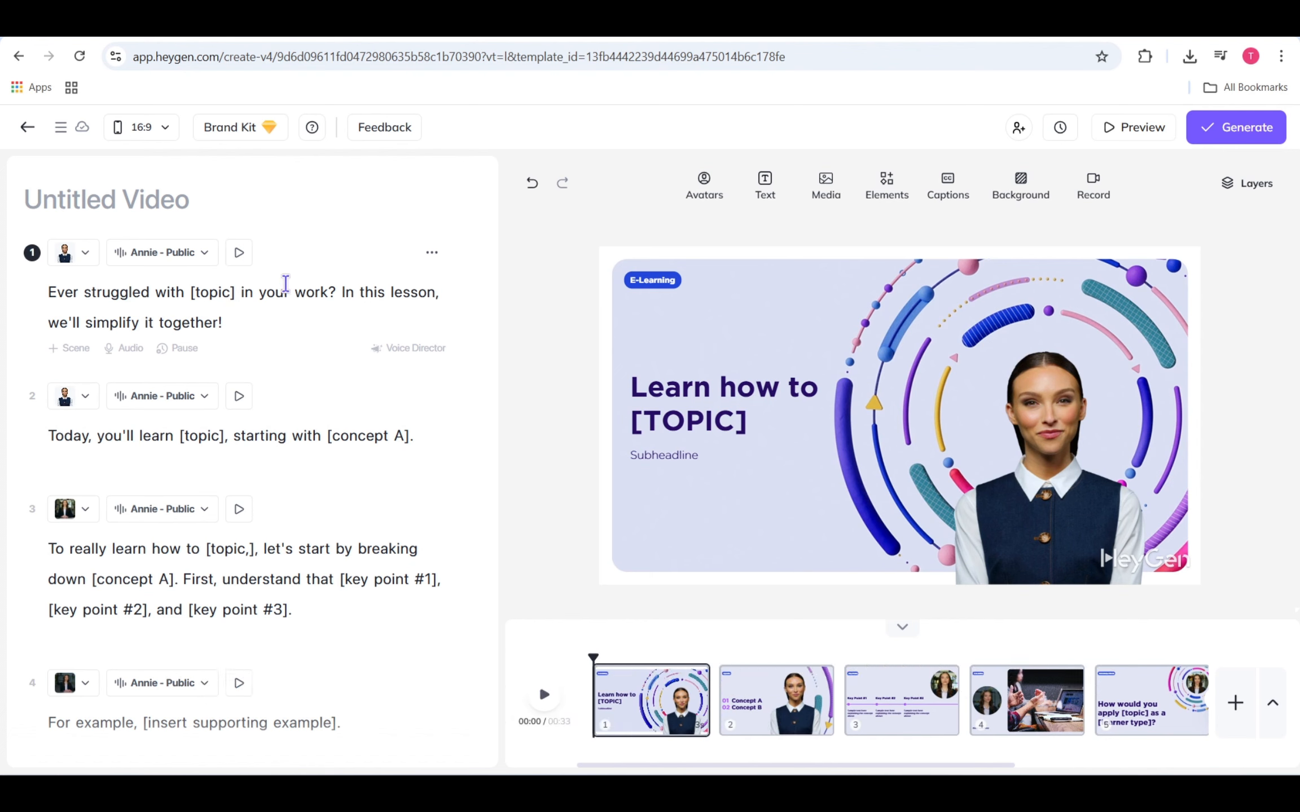
{"action": "left_click", "coordinate": [372, 292]}
{"action": "left_click_drag", "start_coordinate": [391, 292], "coordinate": [338, 292]}
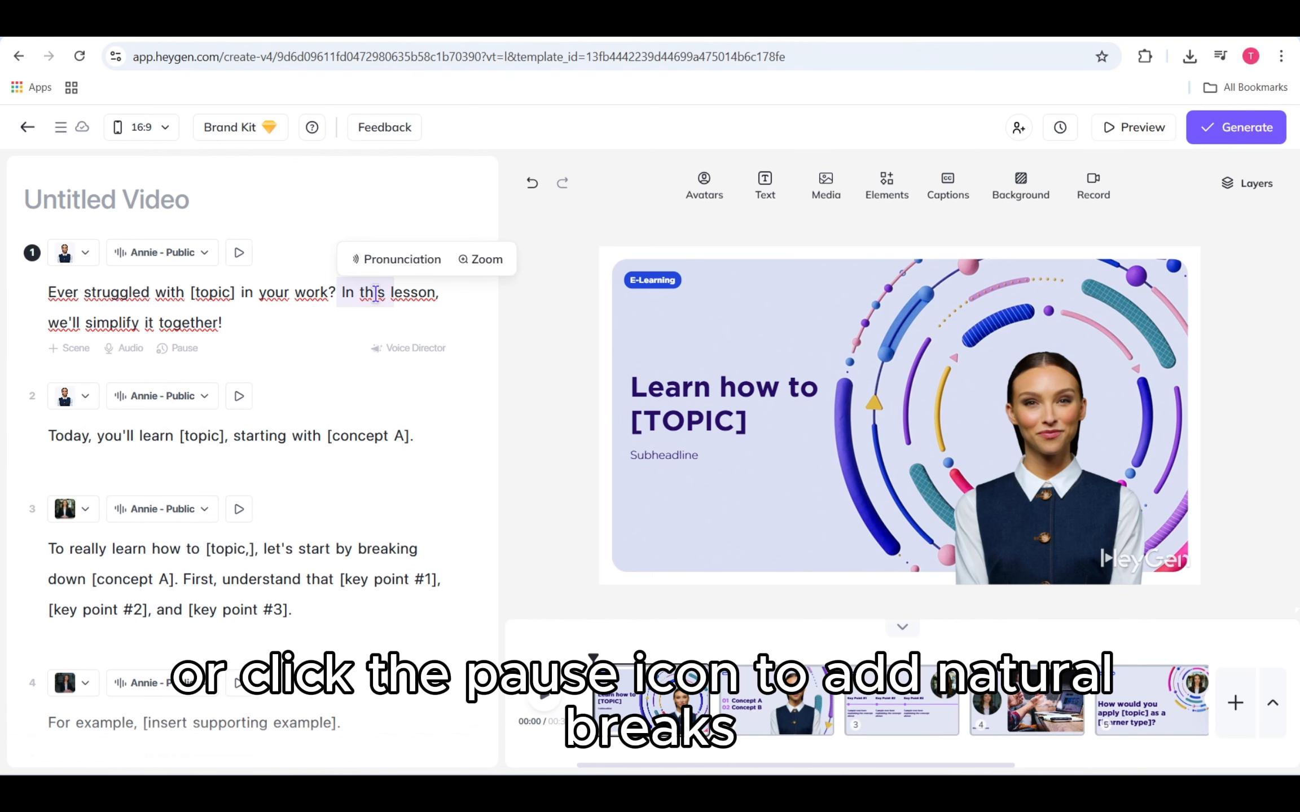
{"action": "left_click", "coordinate": [406, 313]}
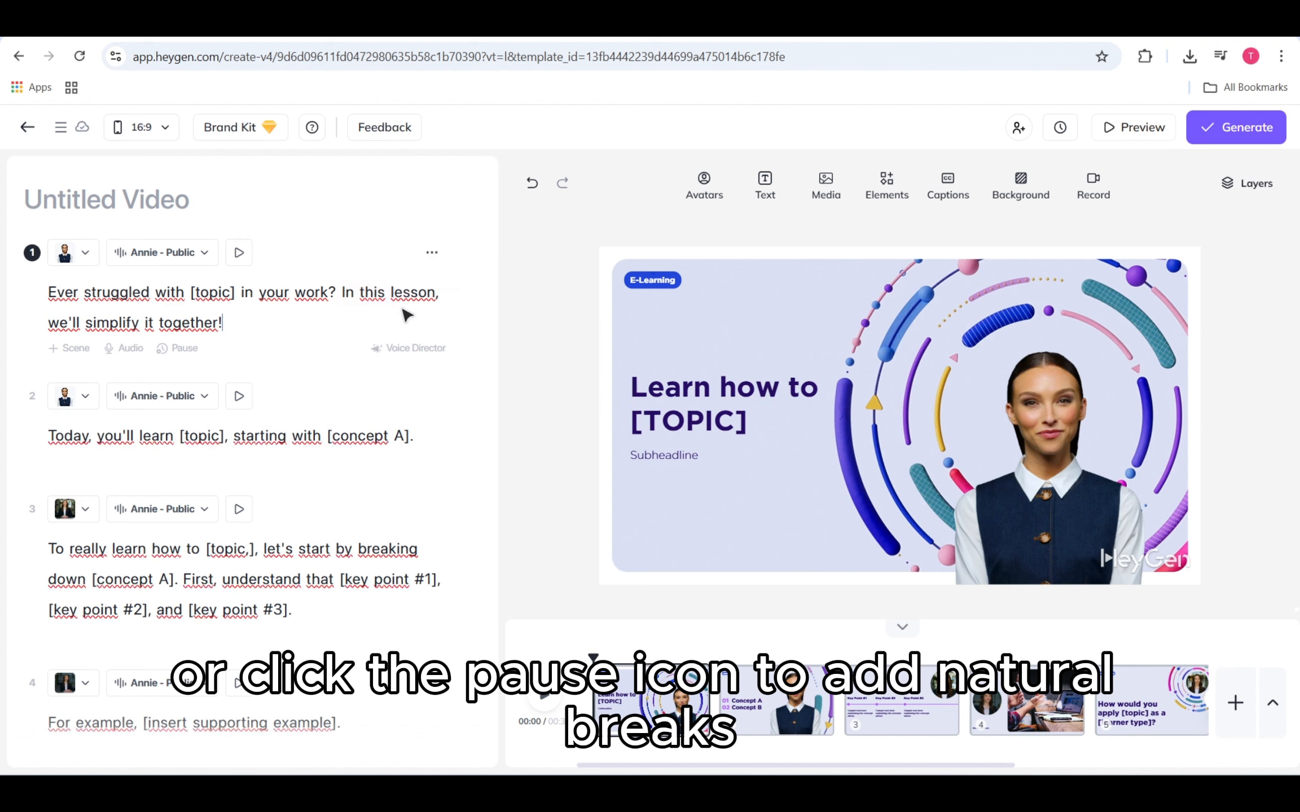
{"action": "left_click", "coordinate": [213, 255]}
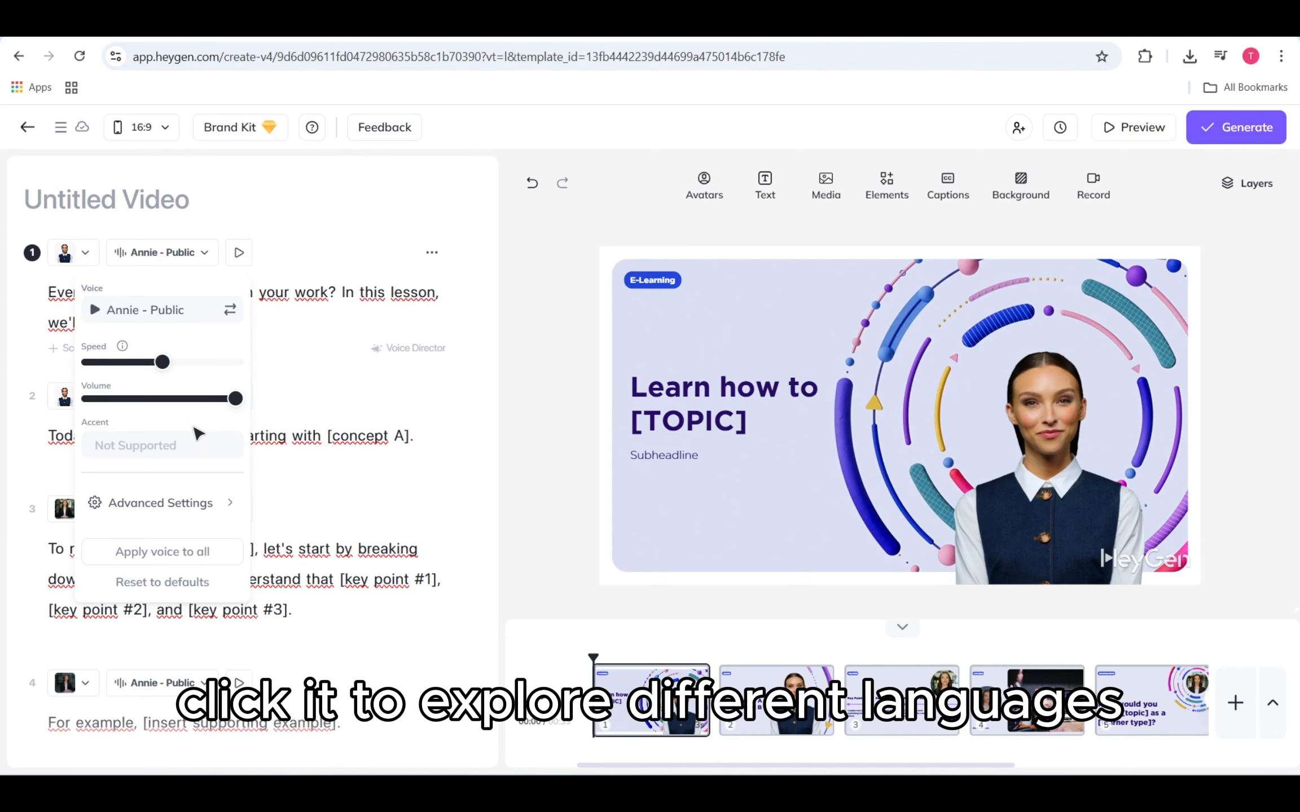
{"action": "left_click", "coordinate": [364, 366]}
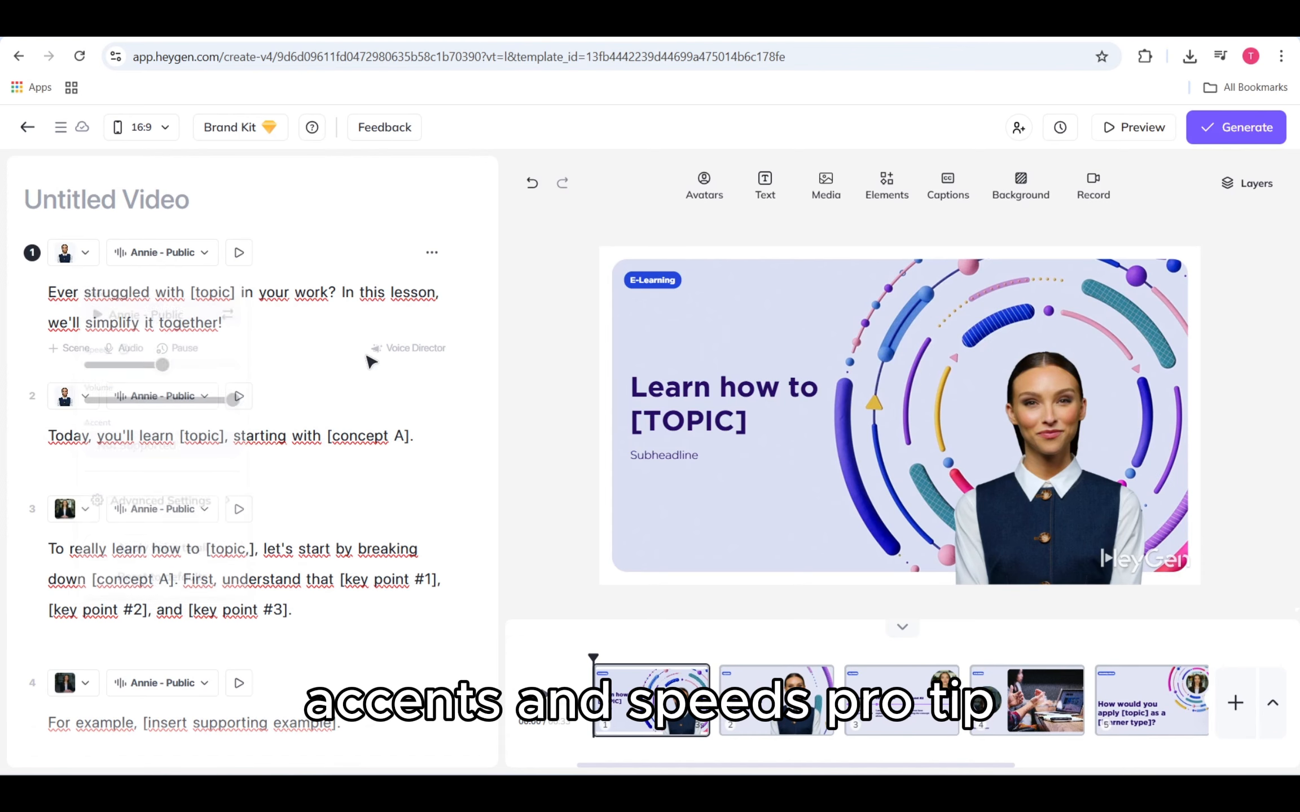
Step: Translate the first scene's script into French (Belgium)
{"action": "left_click", "coordinate": [432, 252]}
{"action": "left_click", "coordinate": [435, 345]}
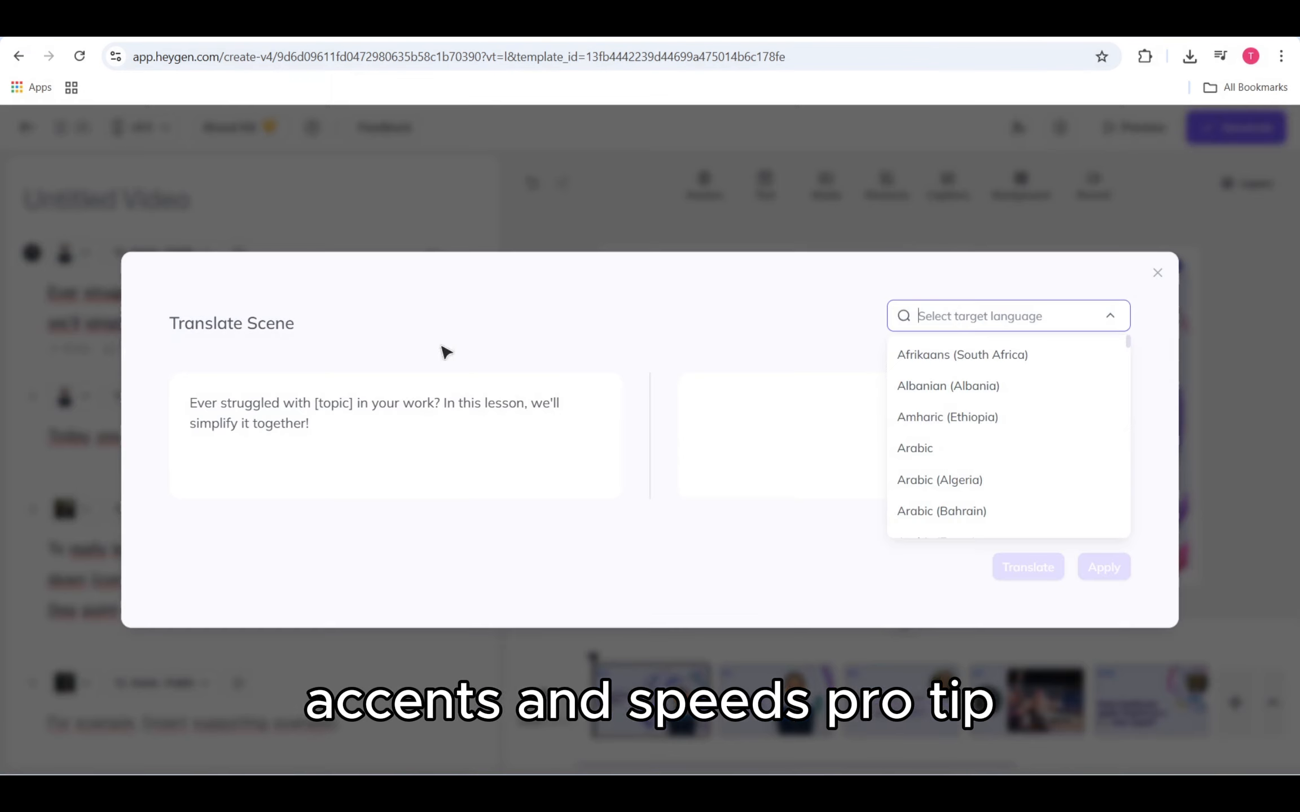
{"action": "type", "text": "g"}
{"action": "left_click", "coordinate": [1009, 518]}
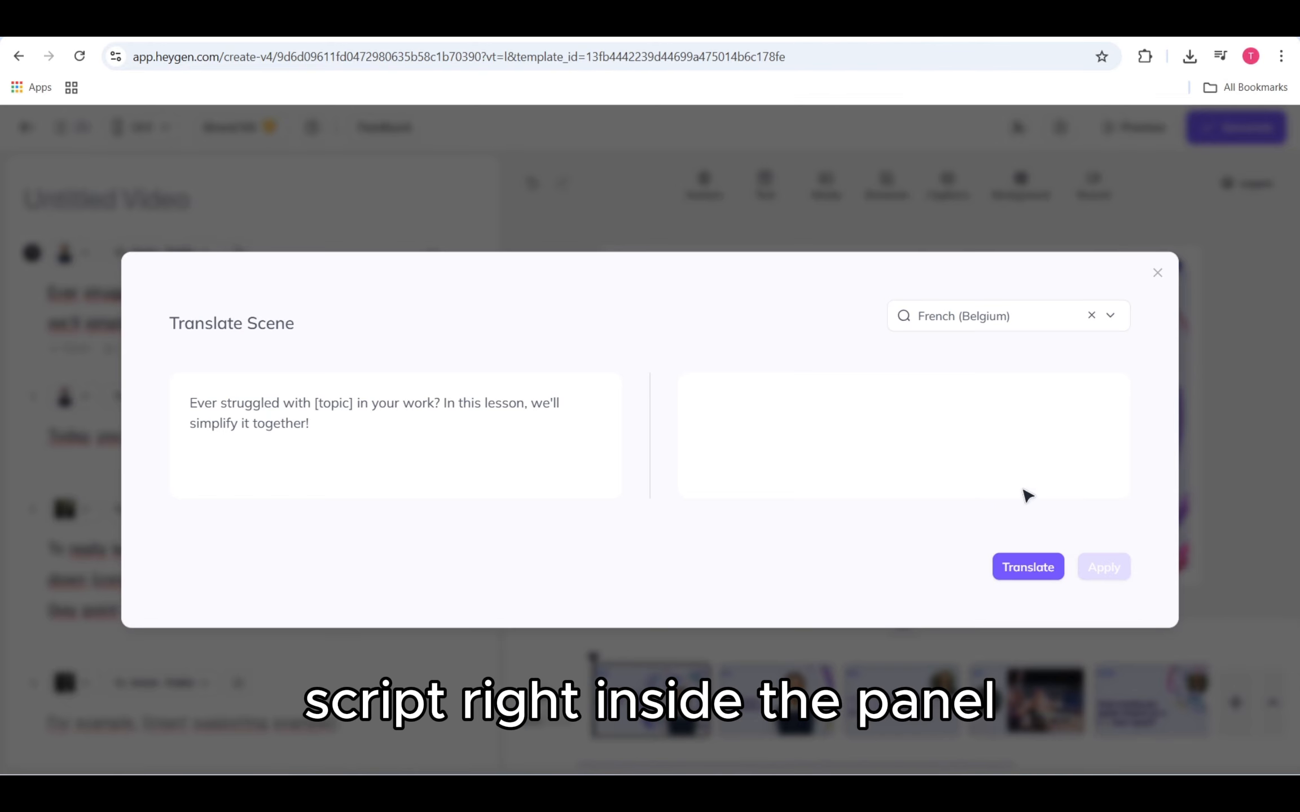
{"action": "left_click", "coordinate": [1051, 569]}
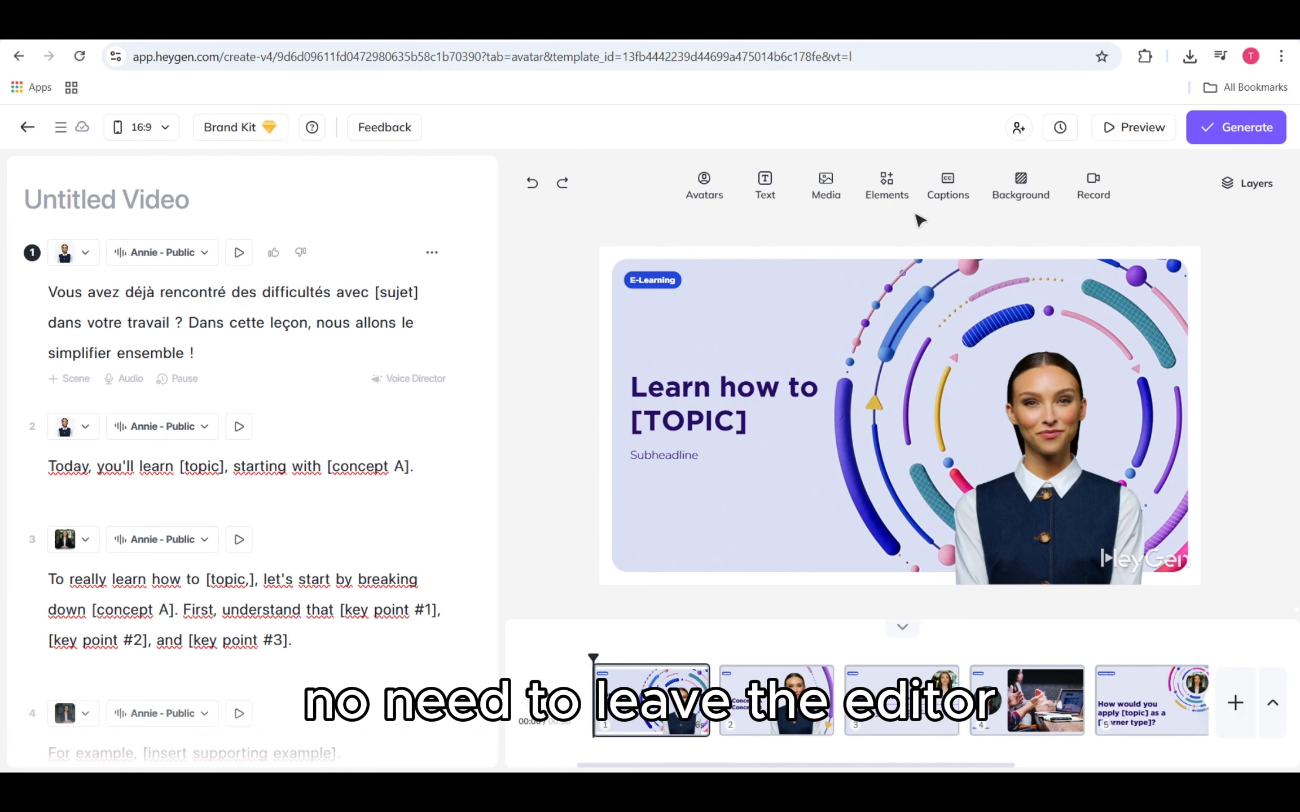
Step: Replace the first scene's avatar with the public avatar Armando
{"action": "left_click", "coordinate": [717, 184]}
{"action": "scroll", "coordinate": [779, 505], "scroll_direction": "down", "scroll_amount": 10}
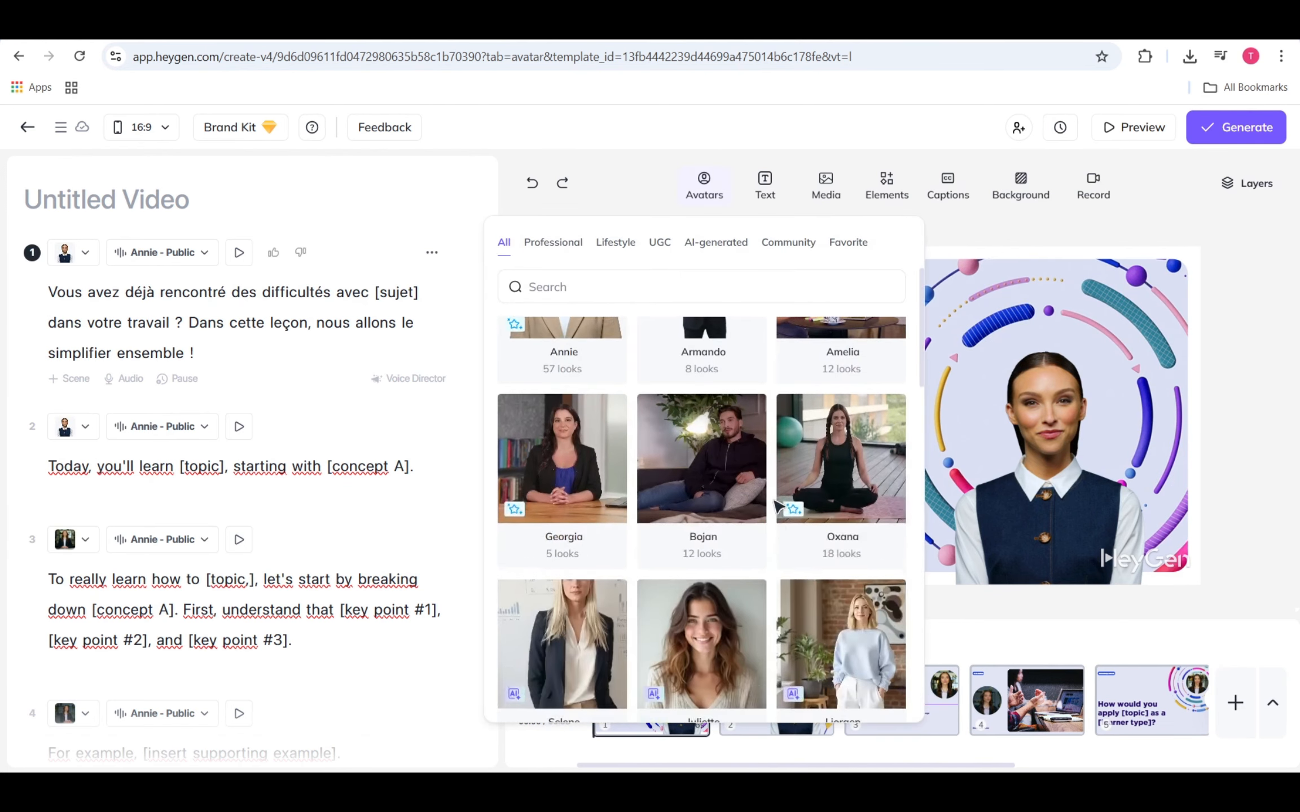
{"action": "scroll", "coordinate": [778, 507], "scroll_direction": "up", "scroll_amount": 10}
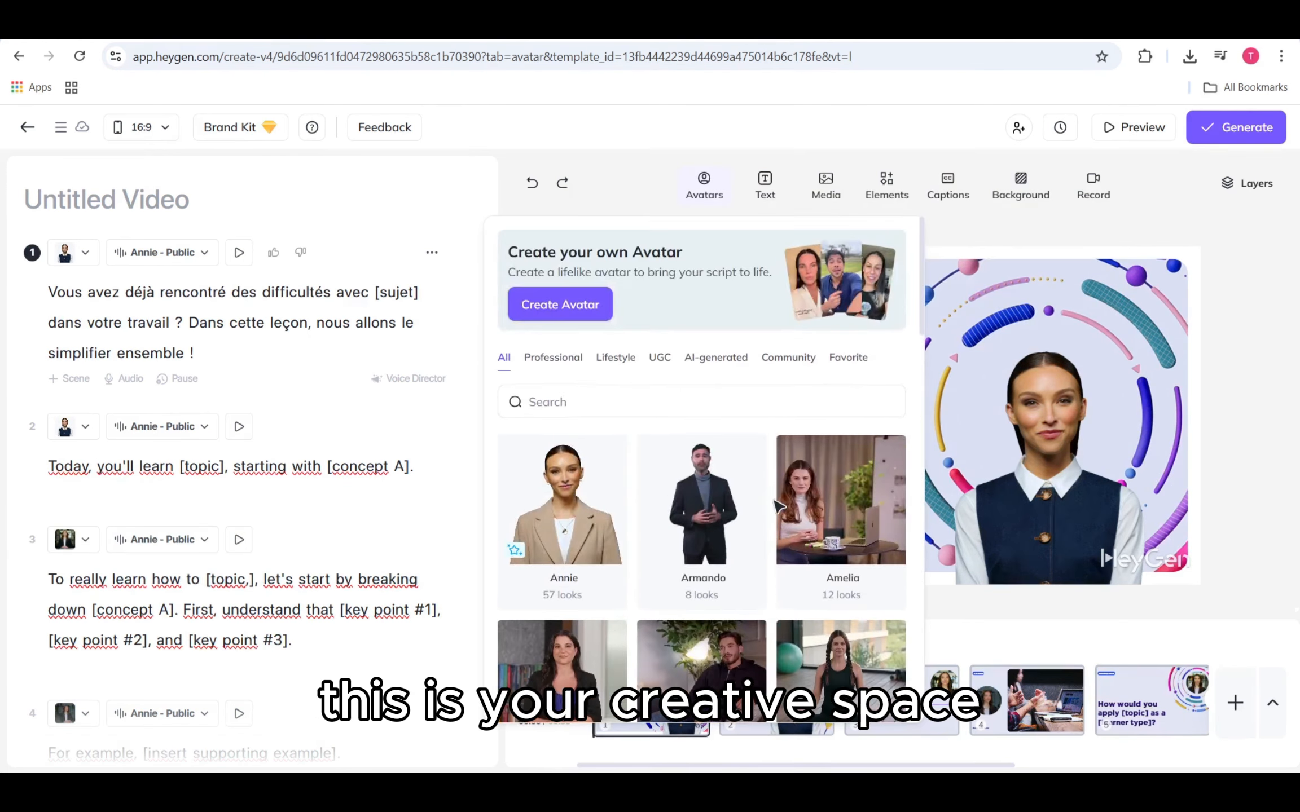
{"action": "left_click", "coordinate": [734, 524]}
{"action": "left_click", "coordinate": [993, 224]}
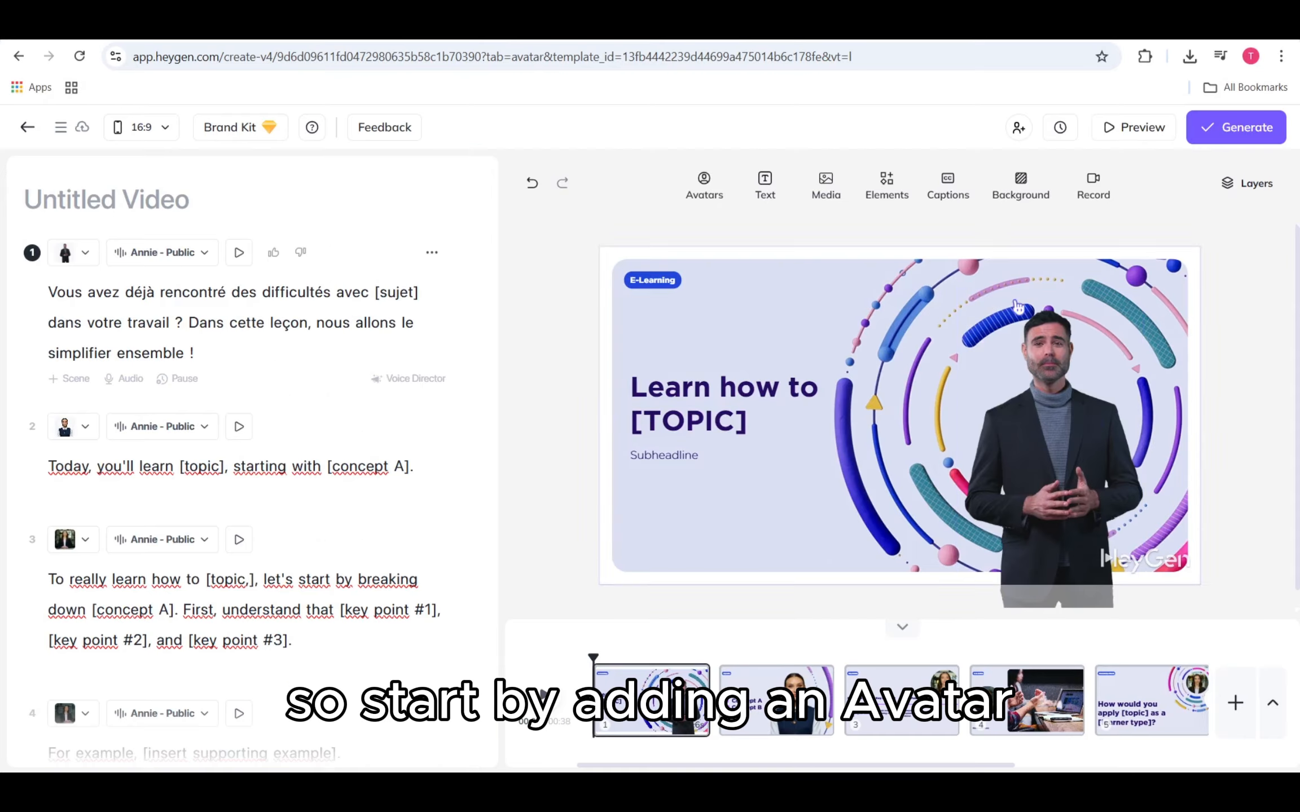
Step: Select the avatar on the canvas, browse its looks, and set its framing to Circle
{"action": "left_click", "coordinate": [1048, 417]}
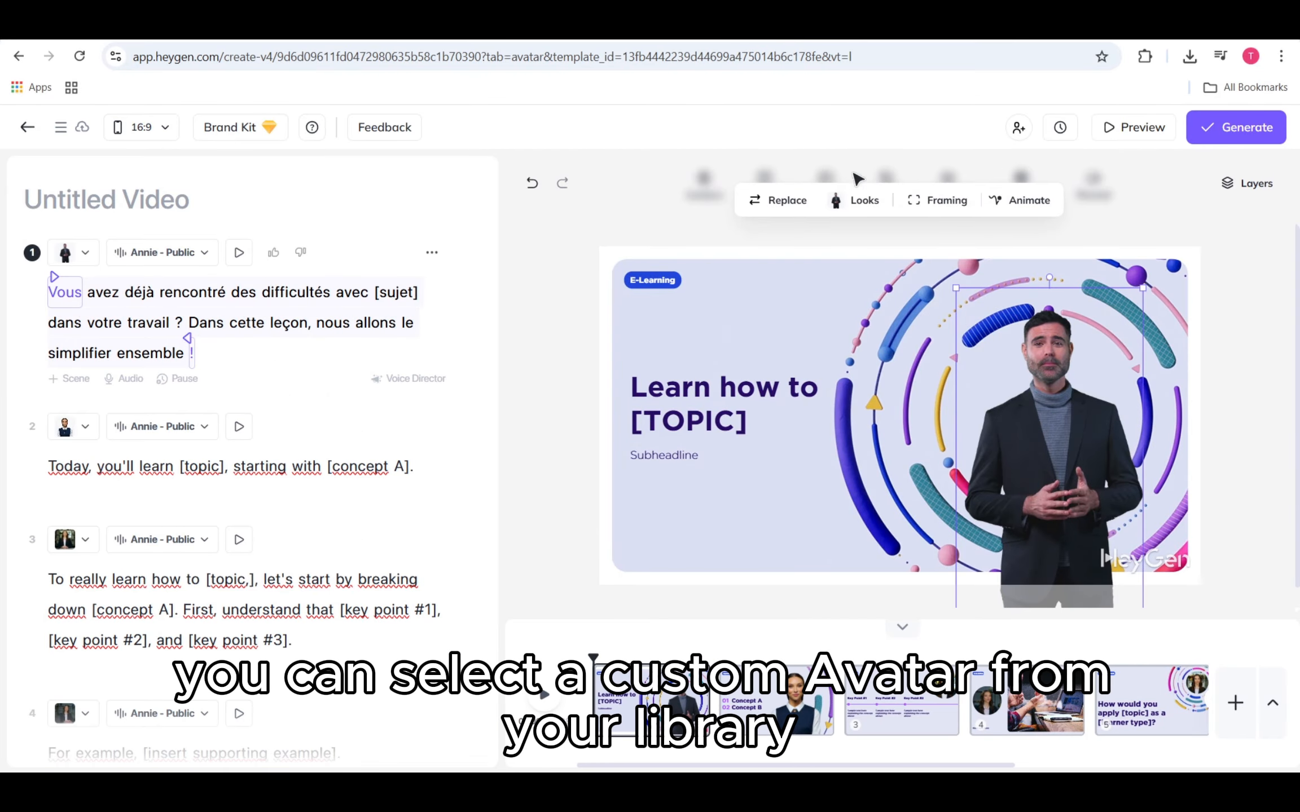
{"action": "left_click", "coordinate": [882, 206]}
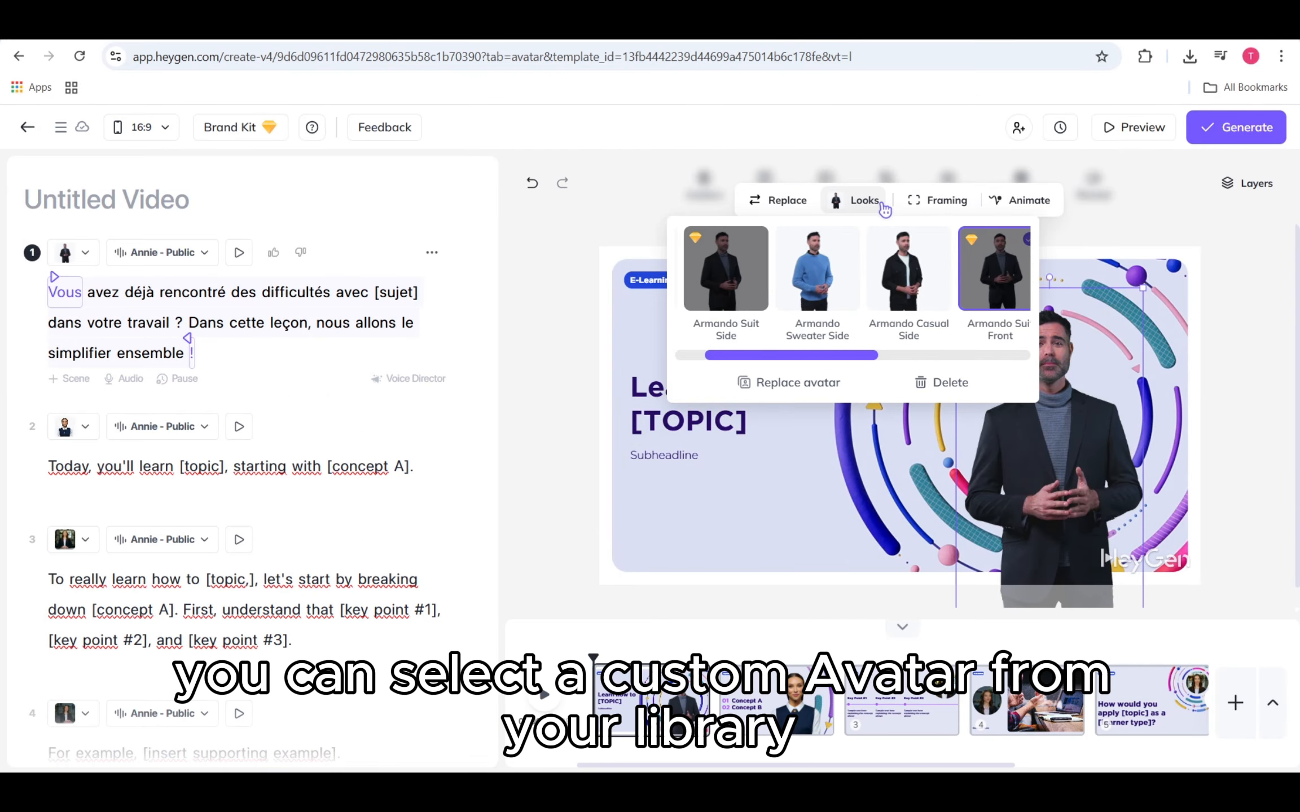
{"action": "left_click", "coordinate": [938, 201]}
{"action": "left_click", "coordinate": [938, 242]}
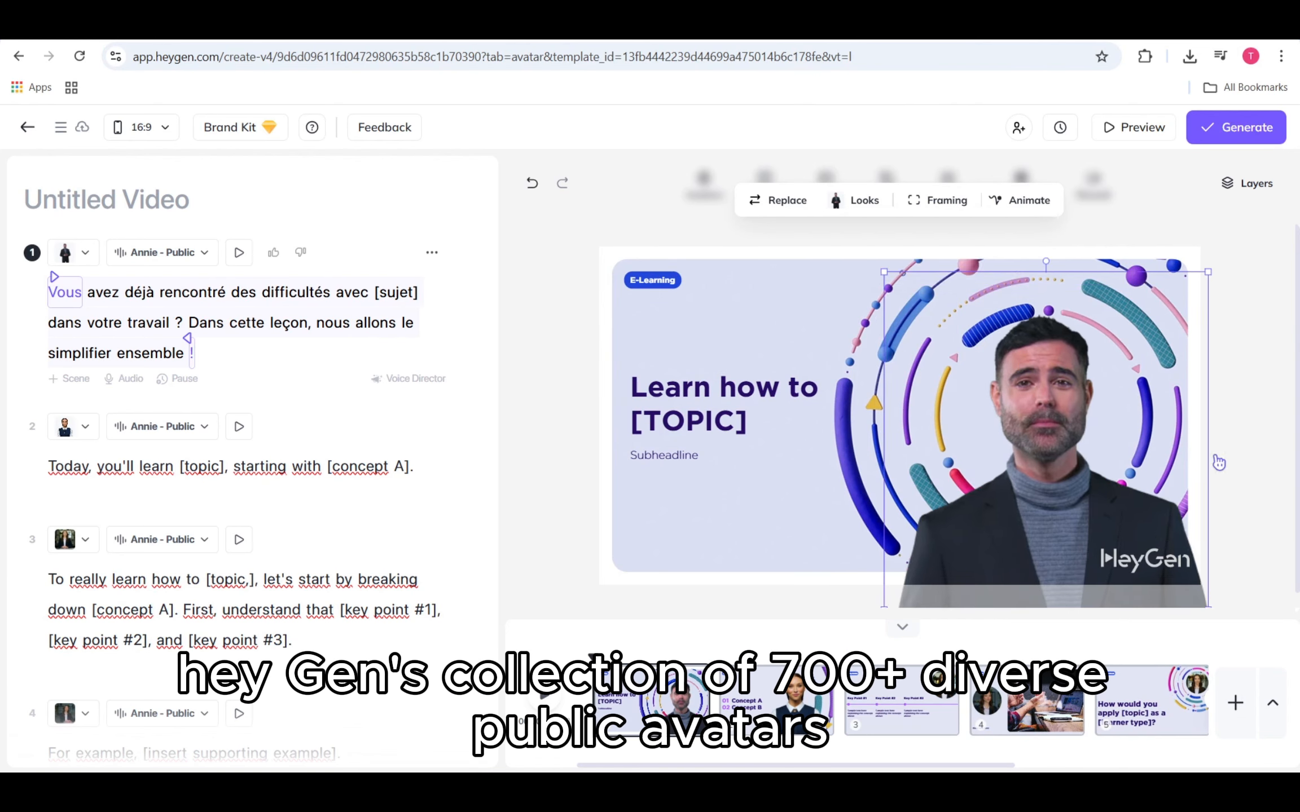
{"action": "left_click", "coordinate": [1265, 440]}
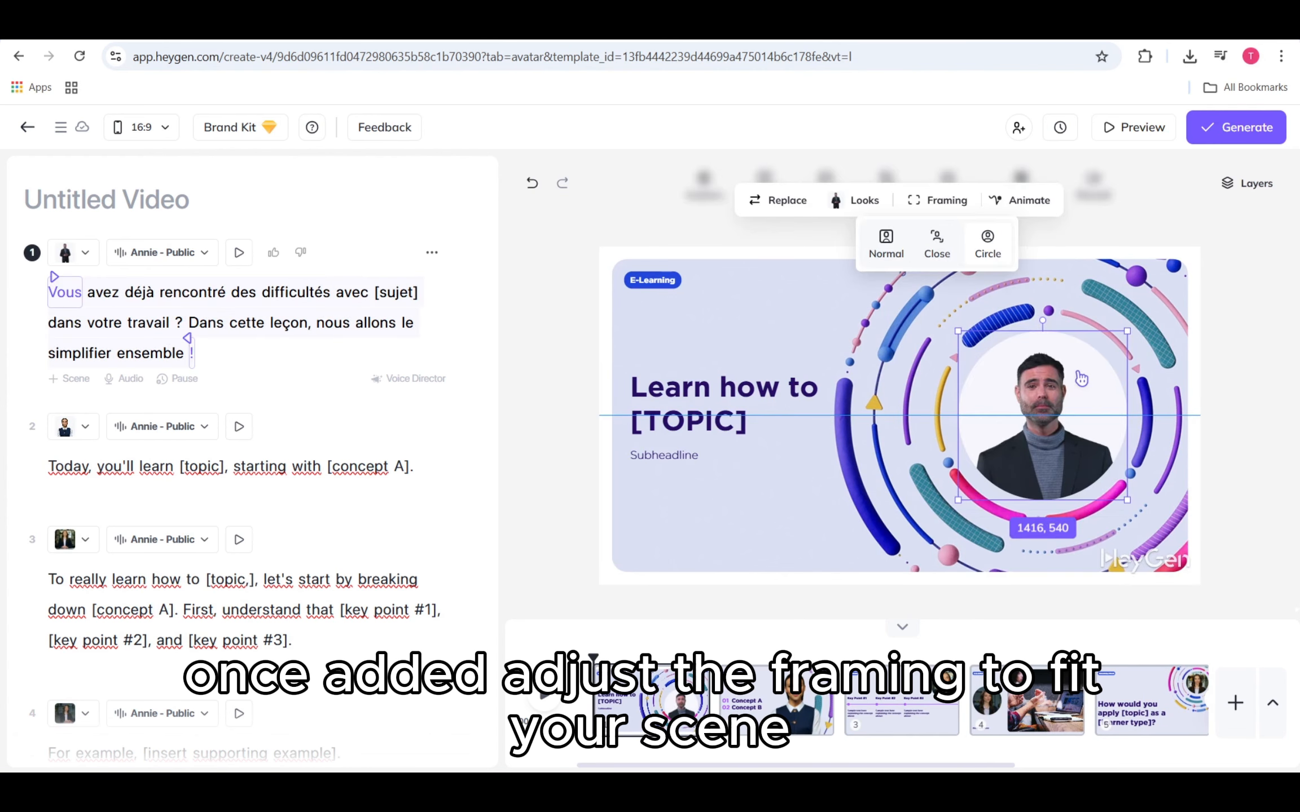
{"action": "left_click", "coordinate": [1258, 373]}
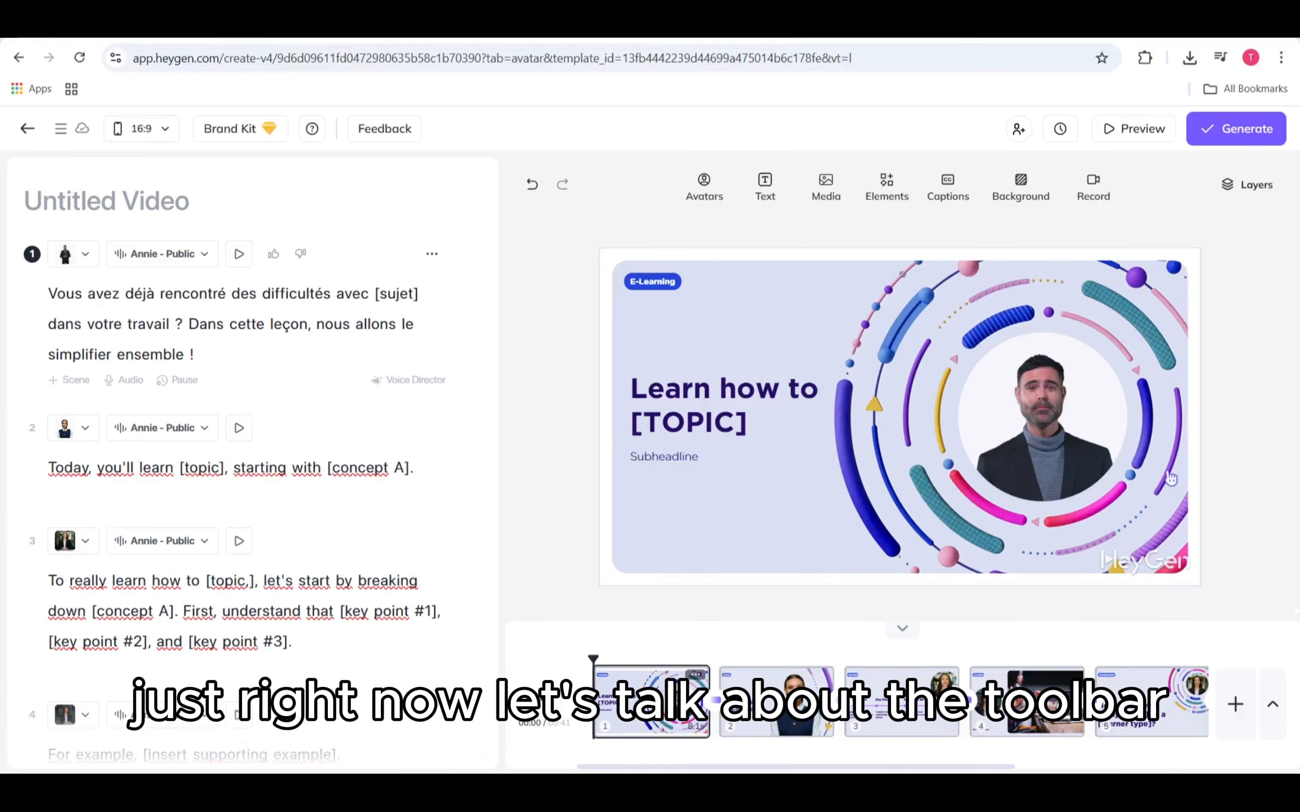
Step: Browse the media library's image, video and music tabs and the elements' shapes, frames, stickers and icons
{"action": "left_click", "coordinate": [828, 189]}
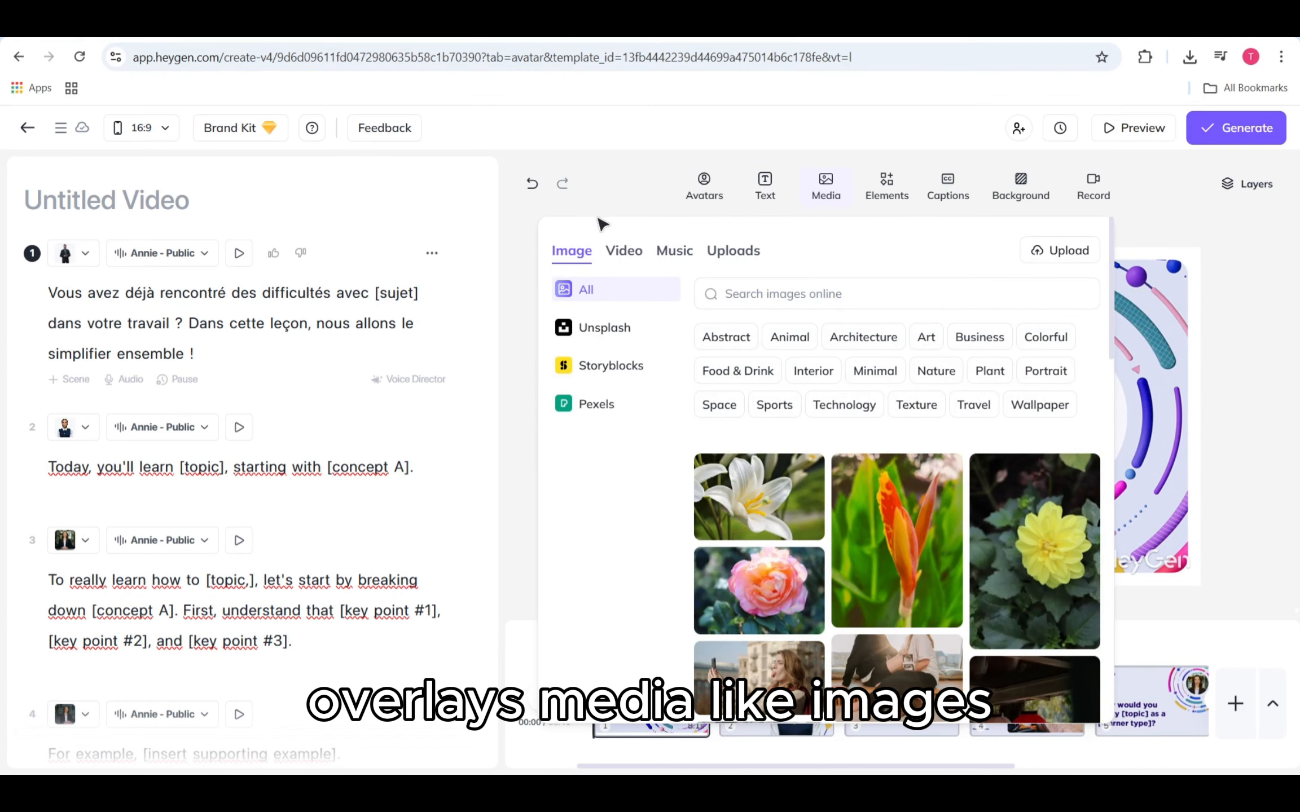
{"action": "left_click", "coordinate": [624, 254]}
{"action": "left_click", "coordinate": [674, 259]}
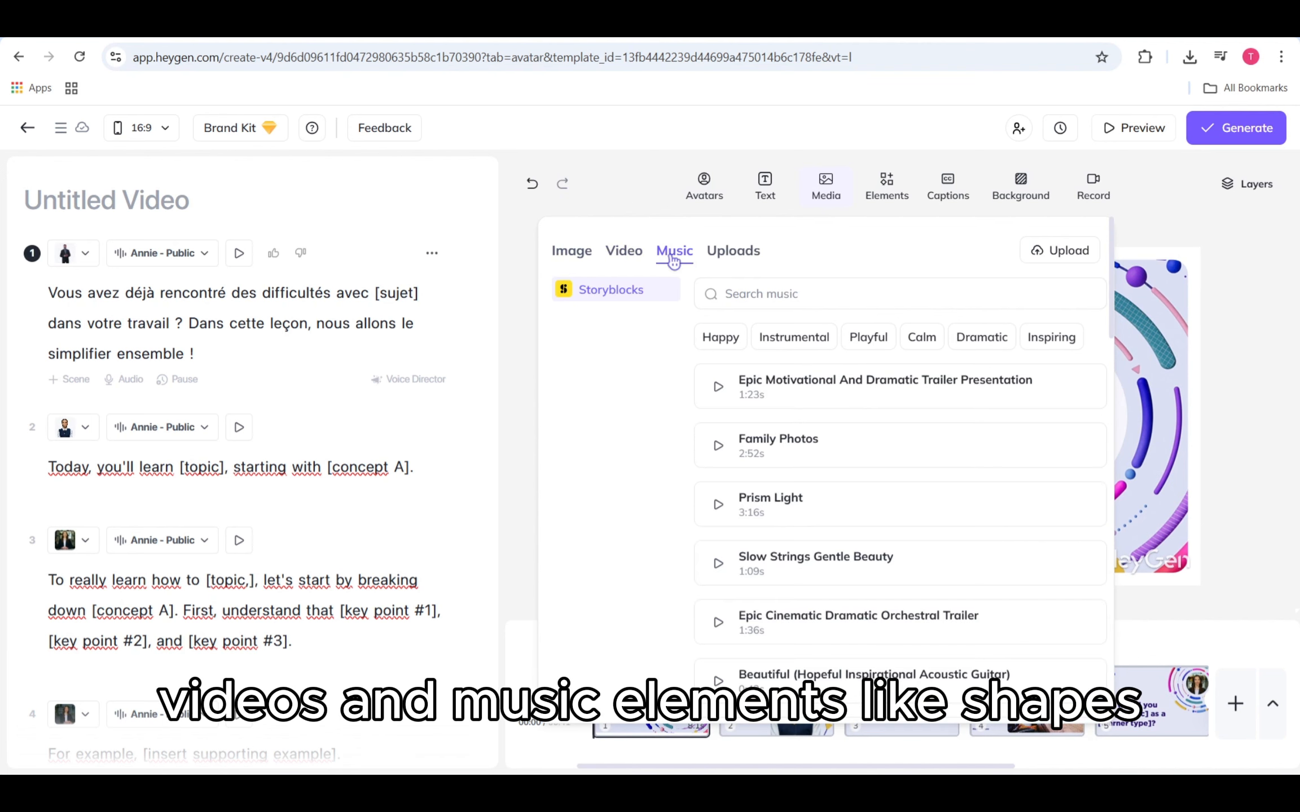
{"action": "left_click", "coordinate": [827, 192]}
{"action": "left_click", "coordinate": [887, 189]}
{"action": "left_click", "coordinate": [704, 252]}
{"action": "left_click", "coordinate": [765, 251]}
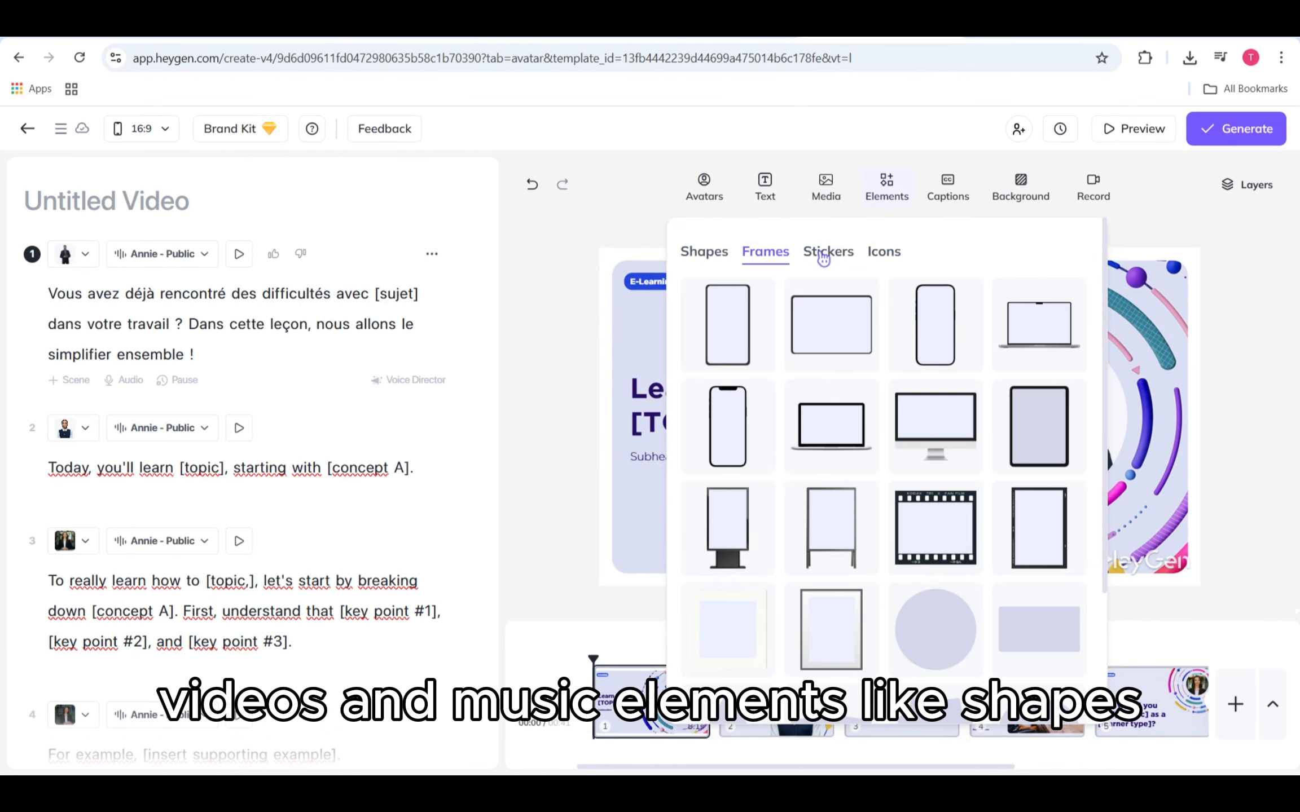
{"action": "left_click", "coordinate": [824, 254]}
{"action": "left_click", "coordinate": [872, 252]}
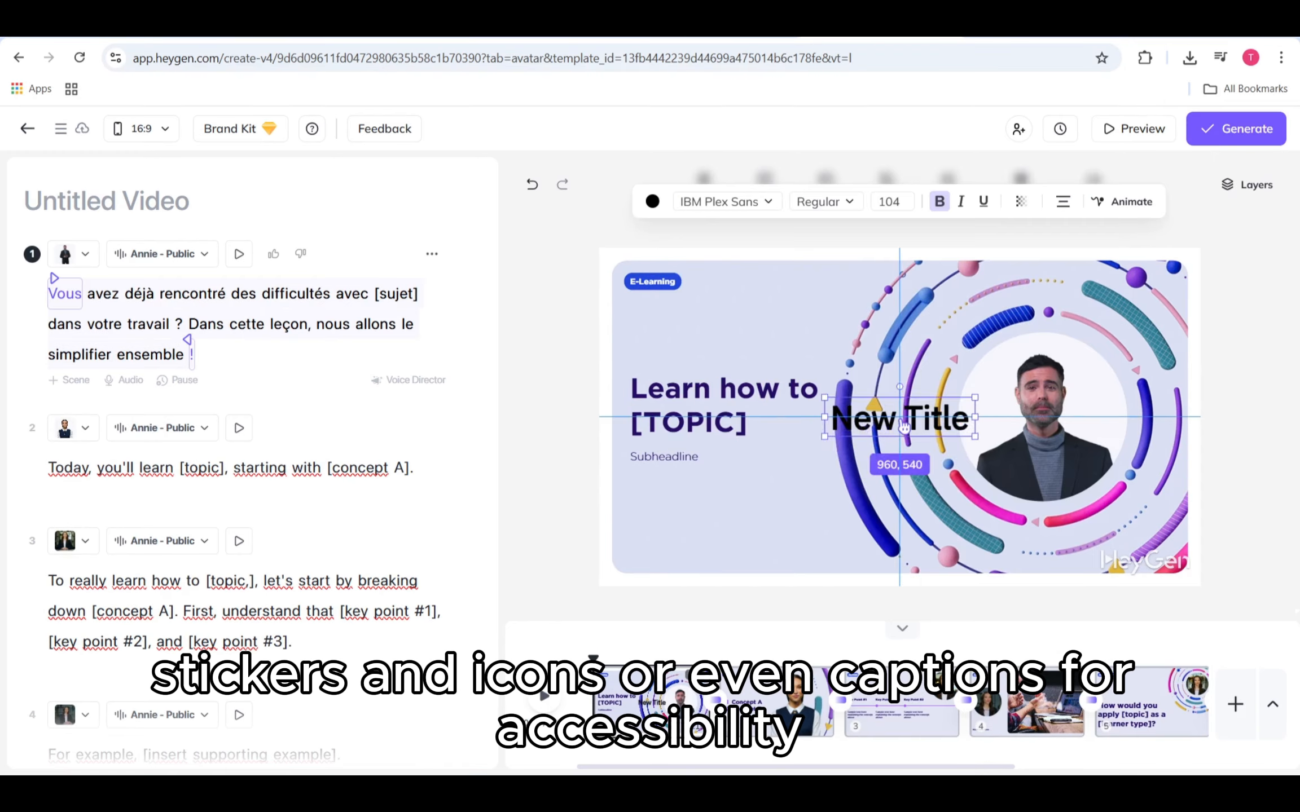
Step: Add a New Title text box below the subheadline on the first scene
{"action": "left_click_drag", "start_coordinate": [900, 421], "coordinate": [702, 517]}
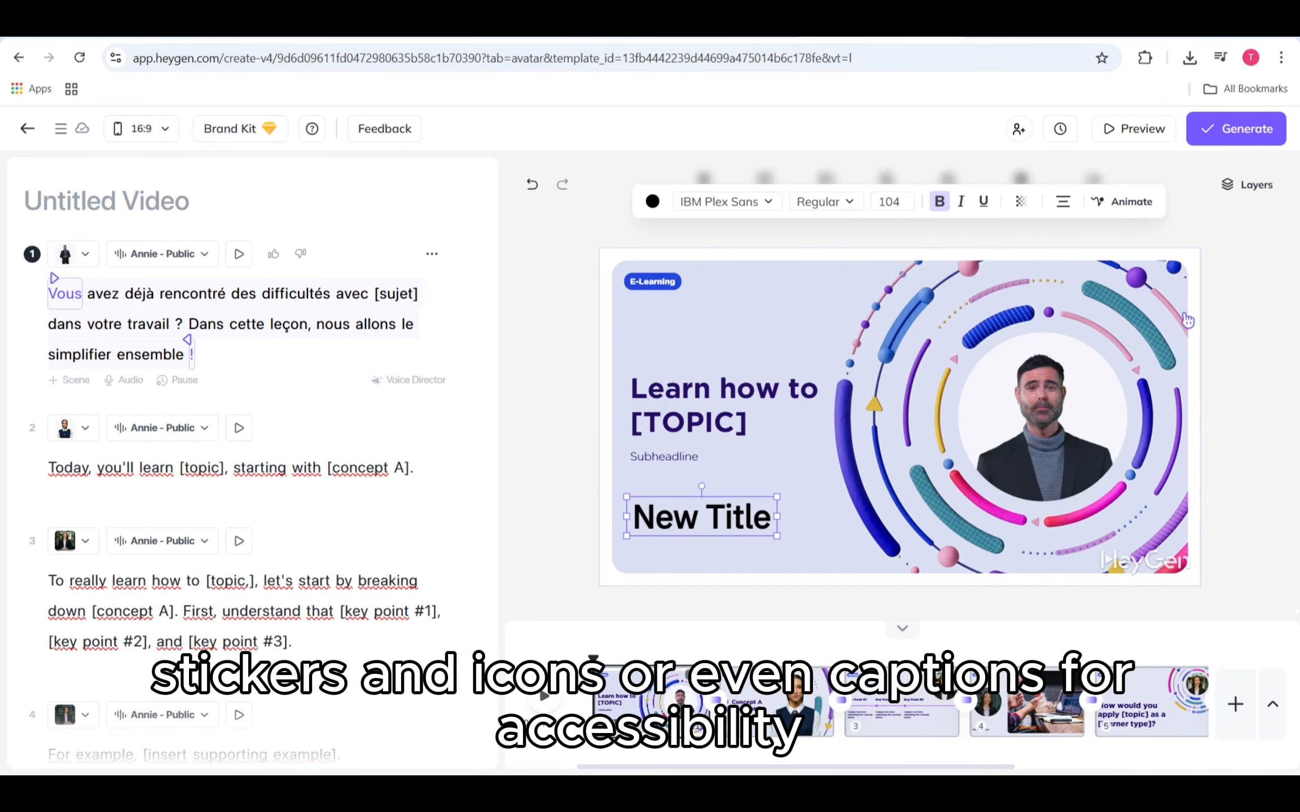
{"action": "left_click", "coordinate": [1280, 380]}
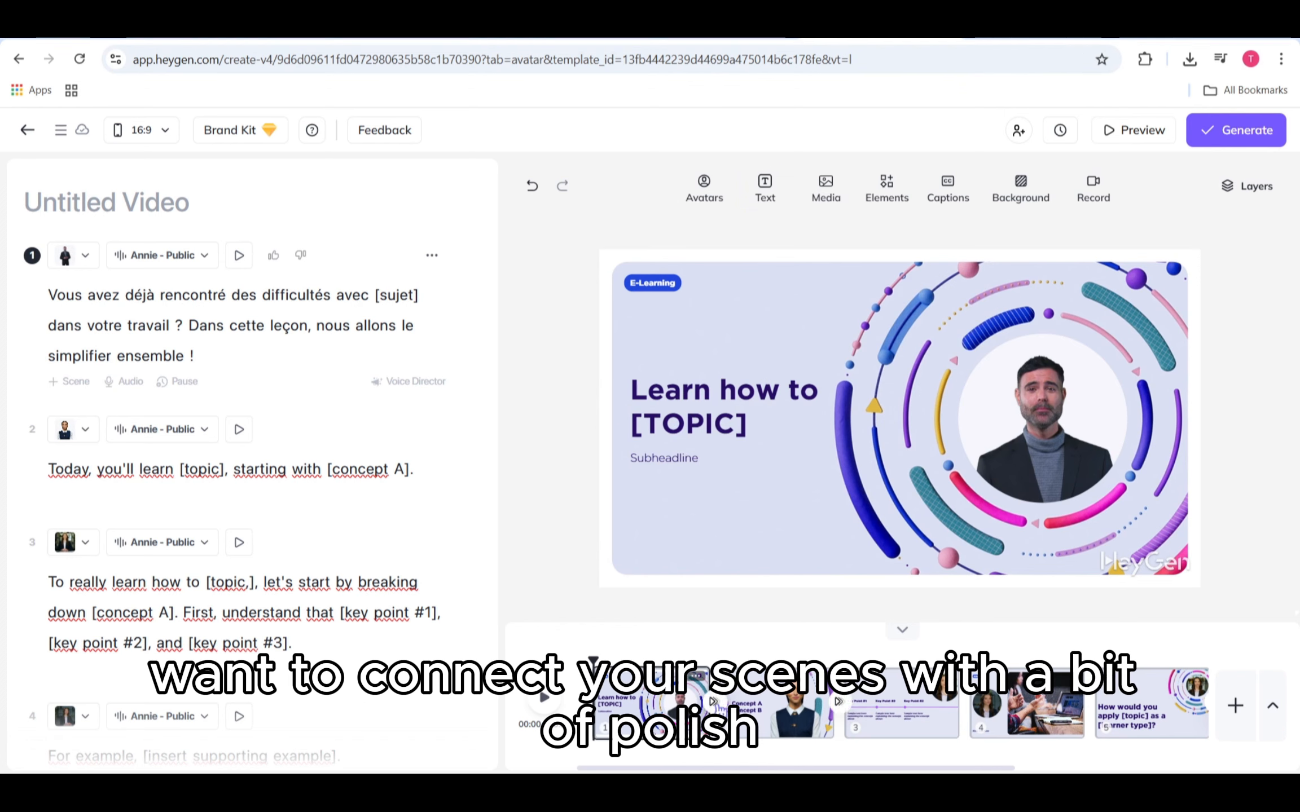
Step: Add a Fade transition between the first two scenes and apply it to all scenes
{"action": "left_click", "coordinate": [713, 702]}
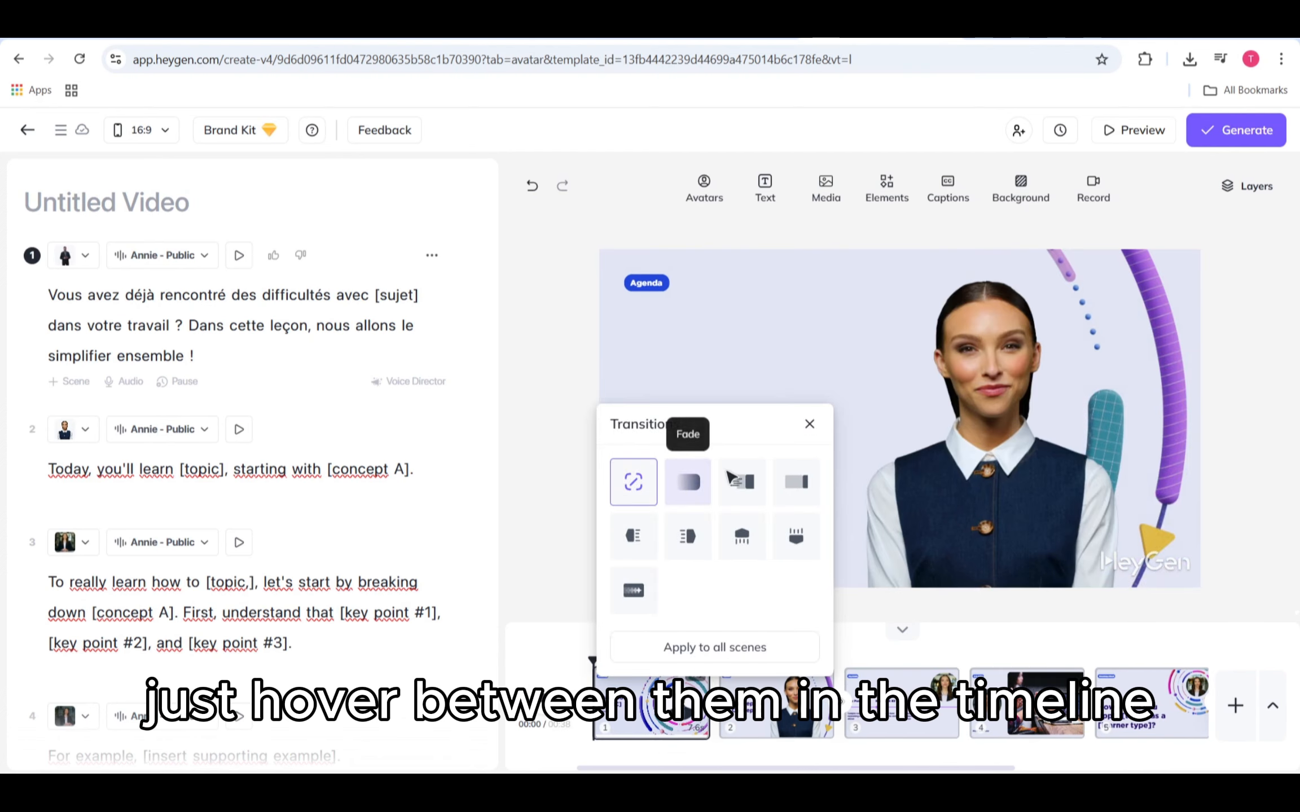
{"action": "left_click", "coordinate": [692, 489]}
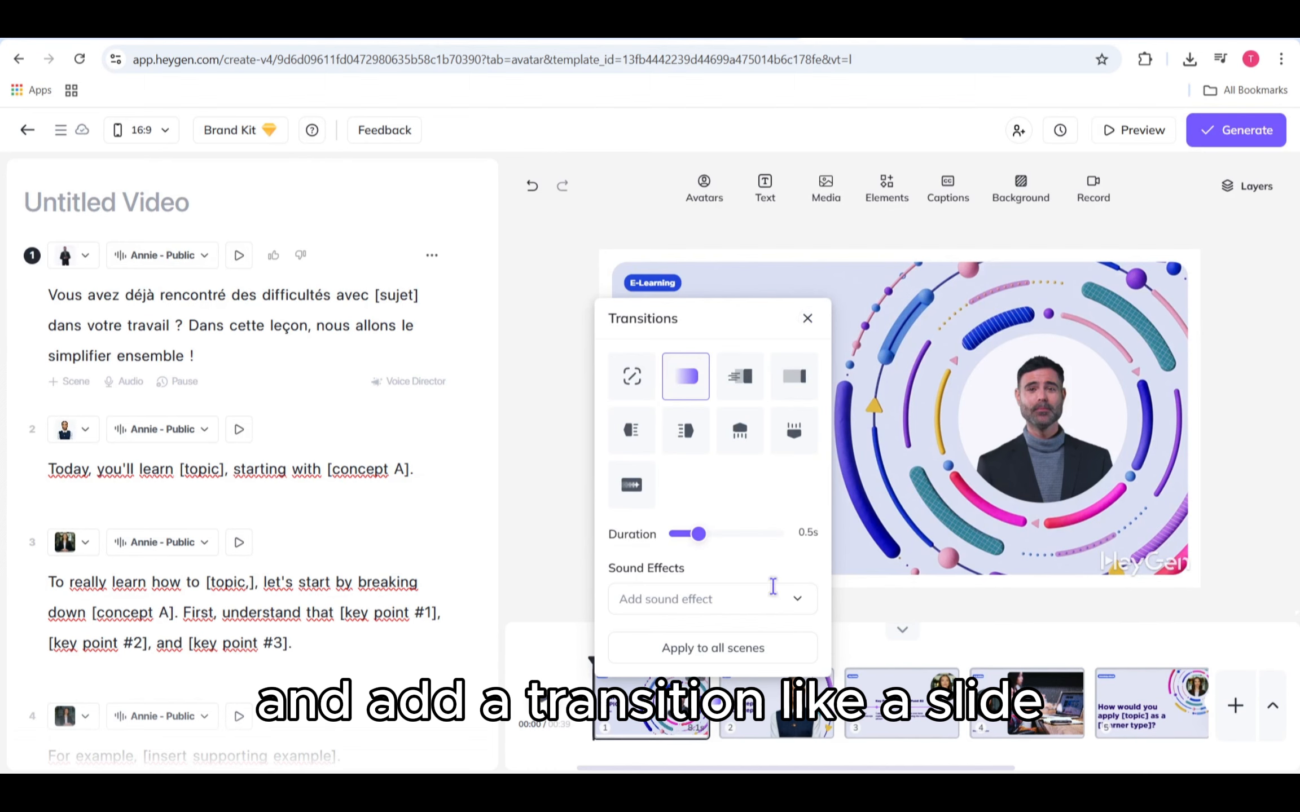
{"action": "left_click", "coordinate": [764, 649]}
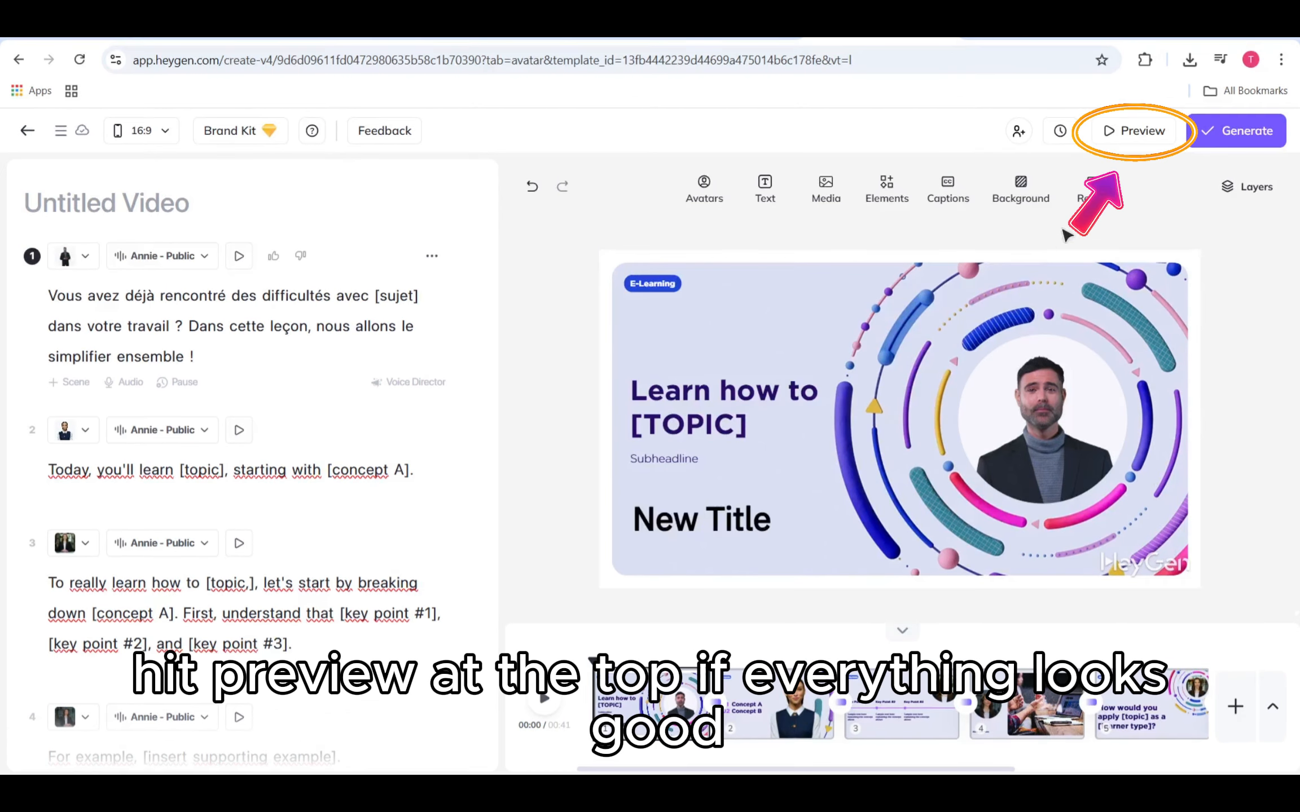
Step: Preview the draft video and close the preview
{"action": "left_click", "coordinate": [1133, 130]}
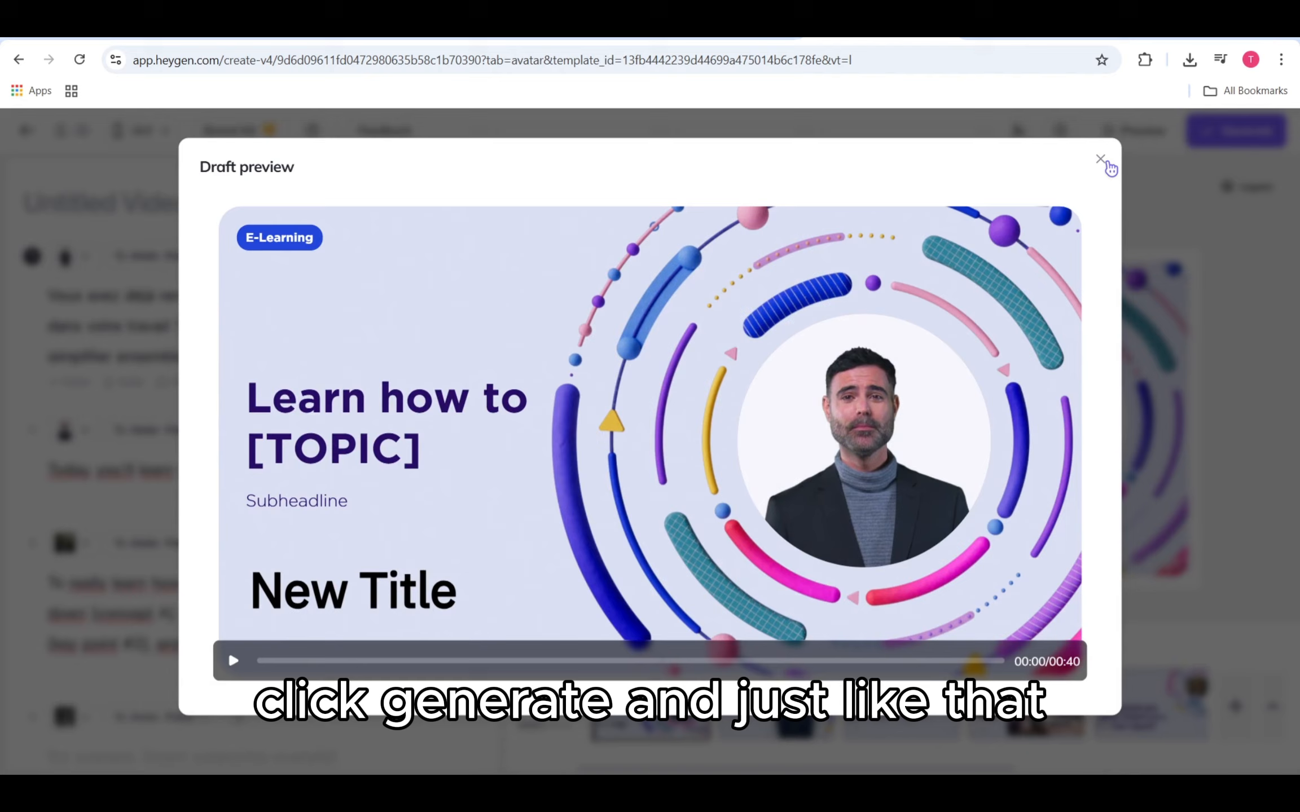
{"action": "left_click", "coordinate": [1100, 159]}
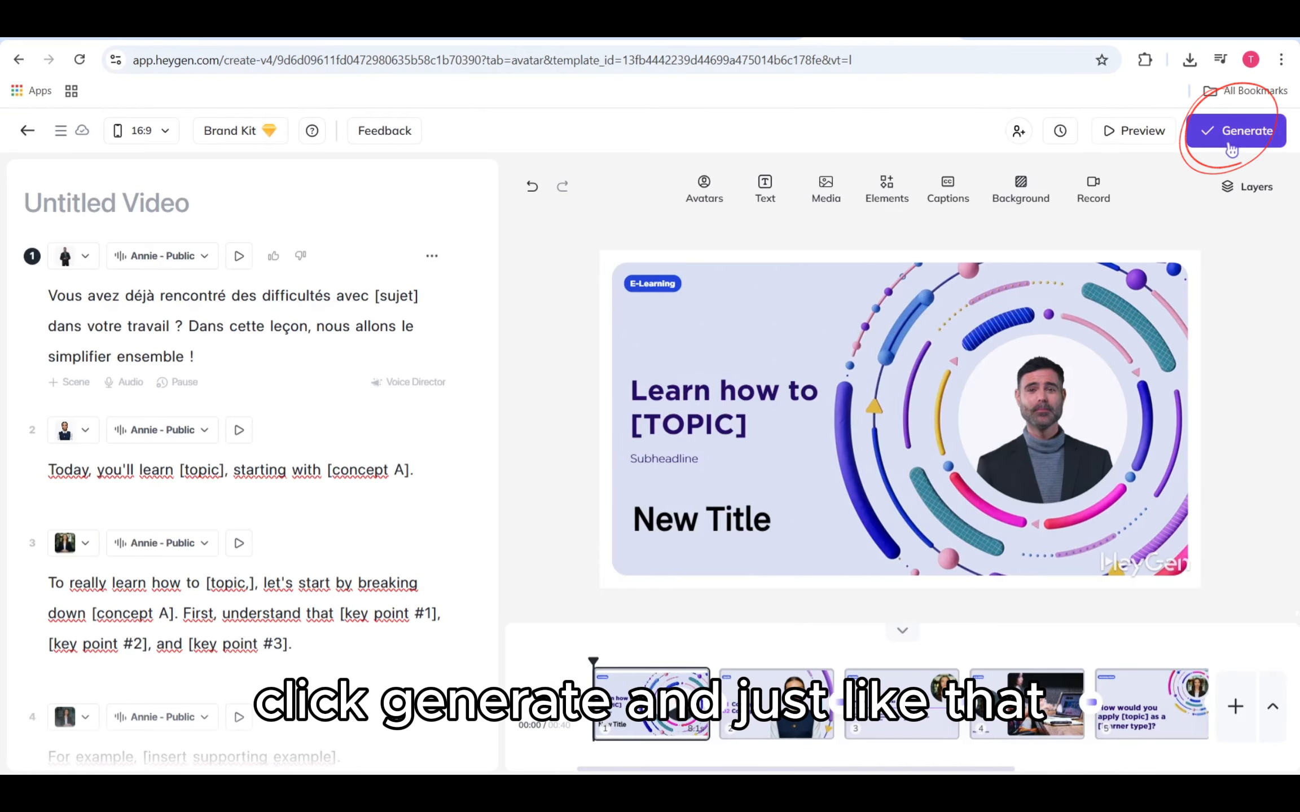
Step: Open the Generate video dialog and review its resolution options
{"action": "left_click", "coordinate": [1236, 133]}
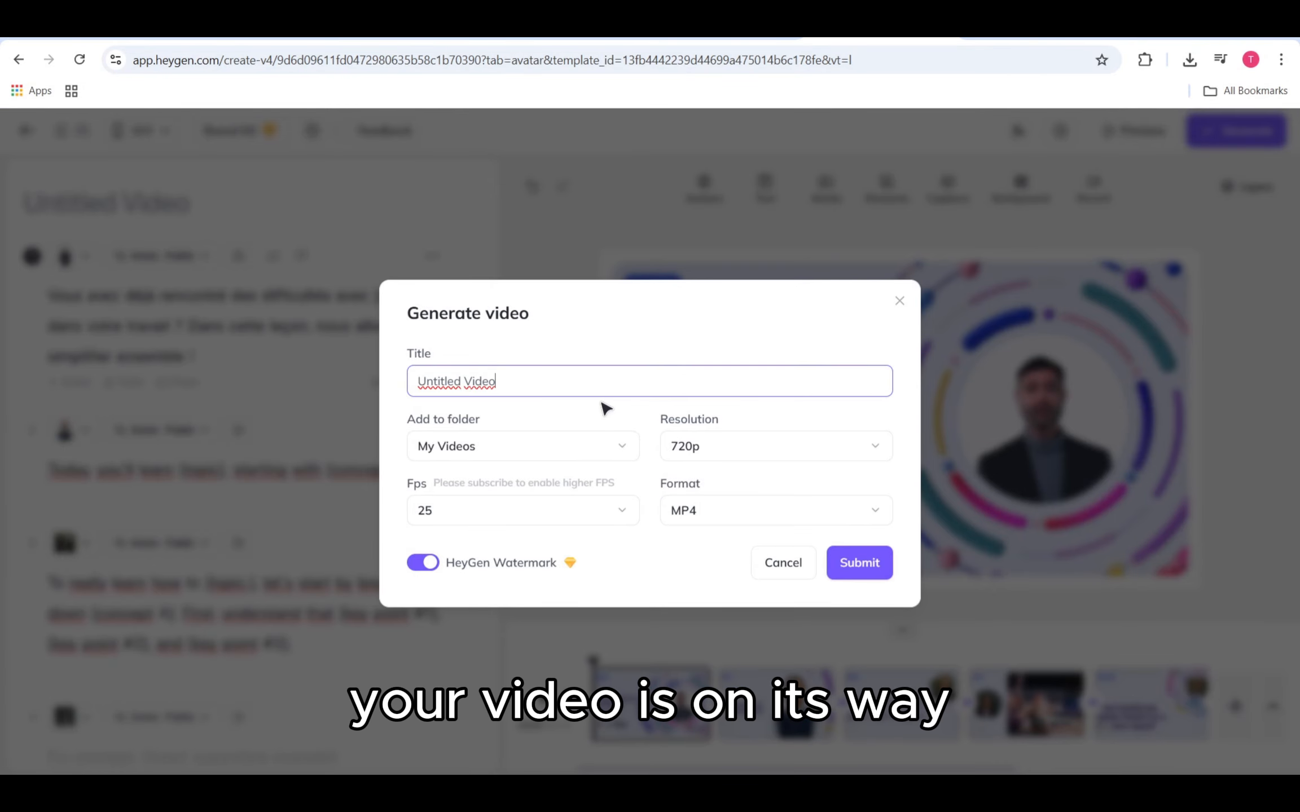
{"action": "left_click", "coordinate": [851, 575]}
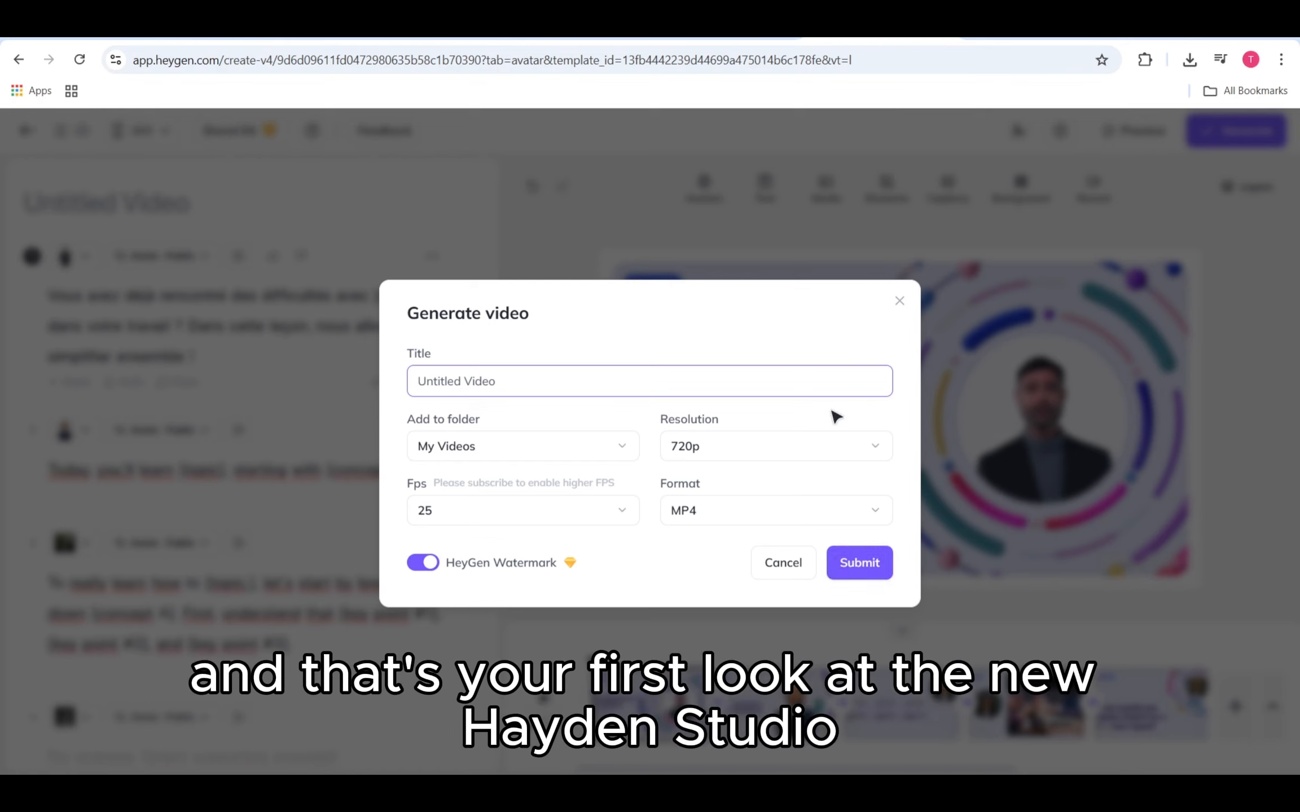
{"action": "left_click", "coordinate": [837, 450]}
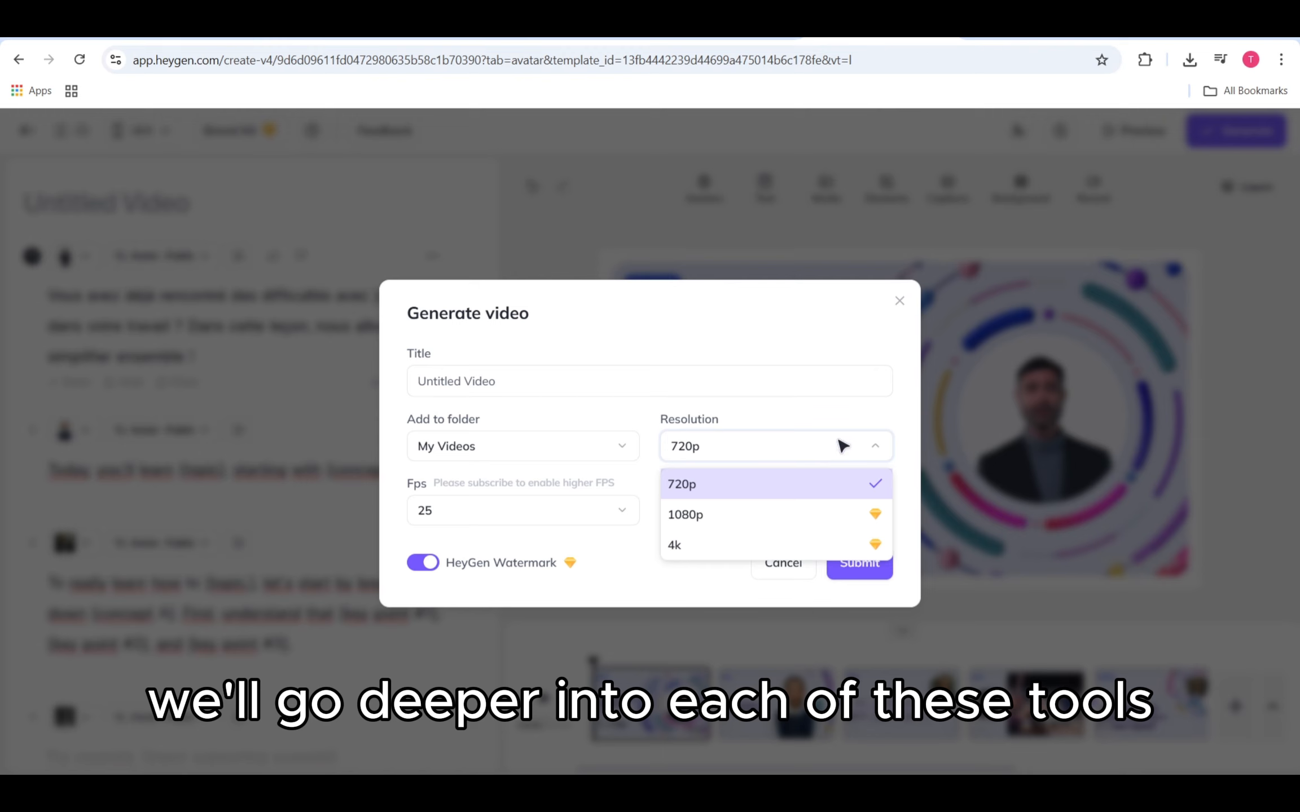
{"action": "left_click", "coordinate": [842, 446]}
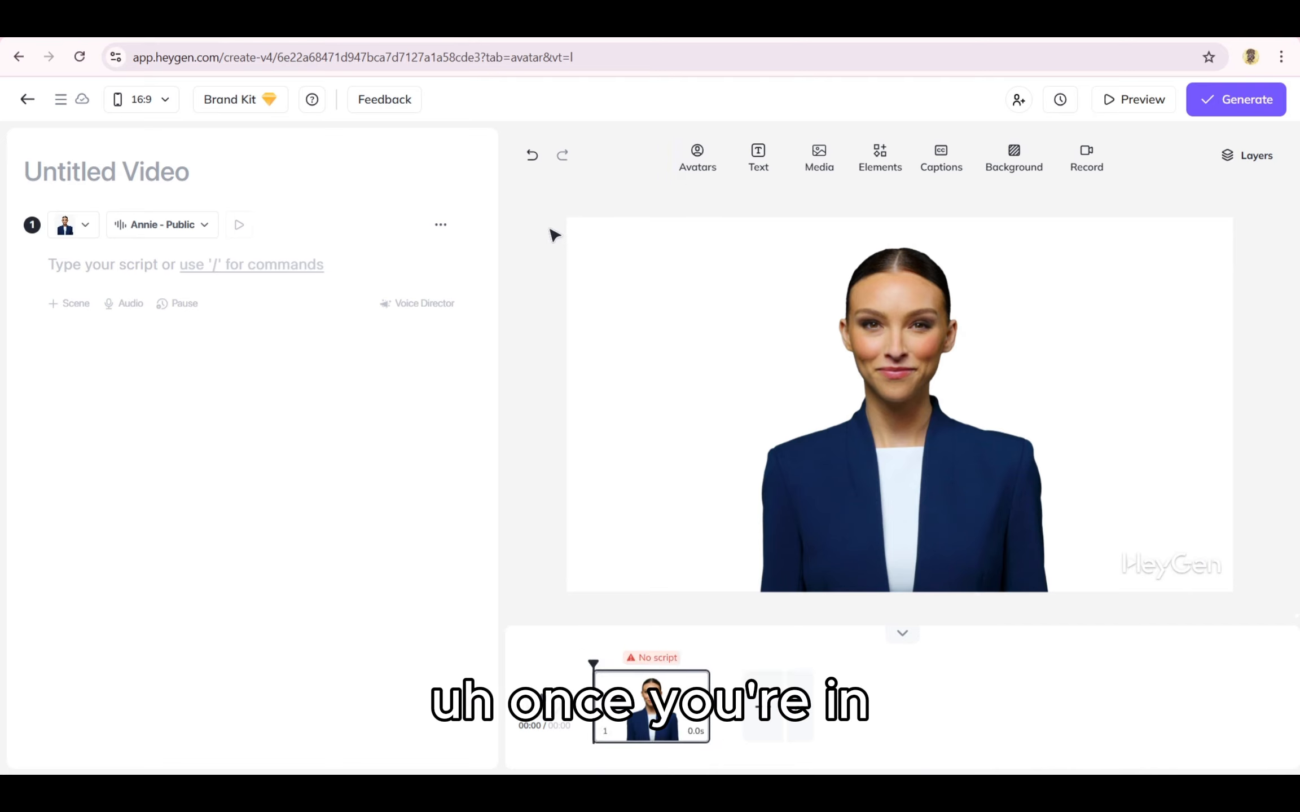
Step: Browse the avatar library and the Create Your Avatar options without choosing anything
{"action": "left_click", "coordinate": [698, 169]}
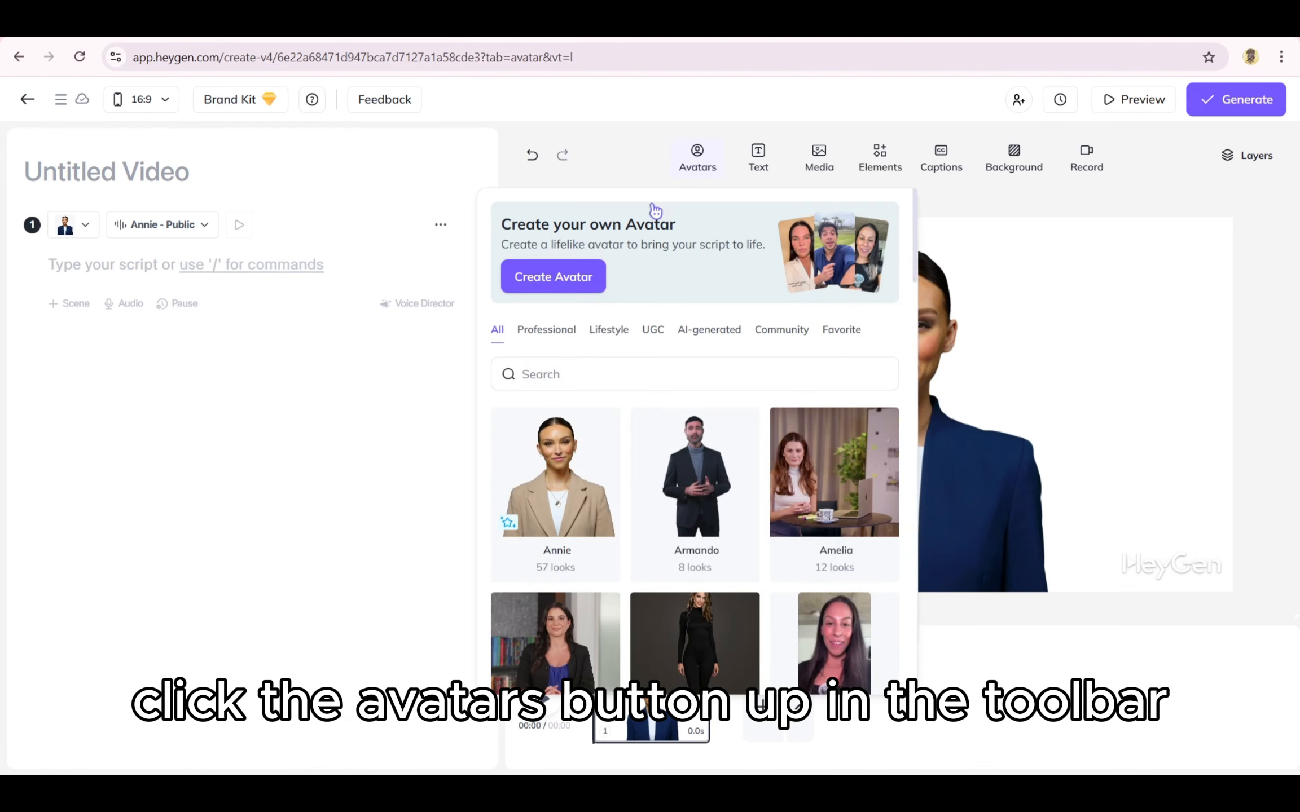
{"action": "scroll", "coordinate": [646, 480], "scroll_direction": "down", "scroll_amount": 5}
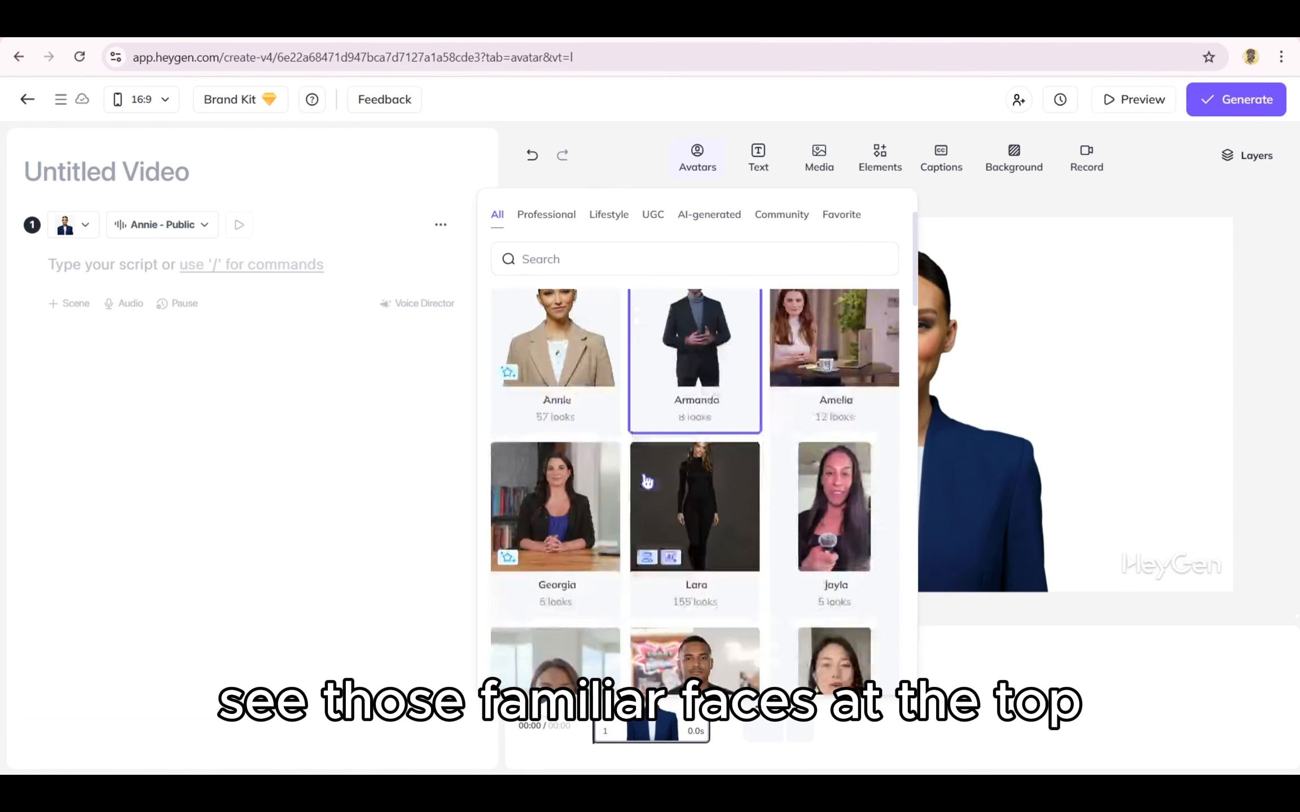
{"action": "scroll", "coordinate": [647, 480], "scroll_direction": "down", "scroll_amount": 2}
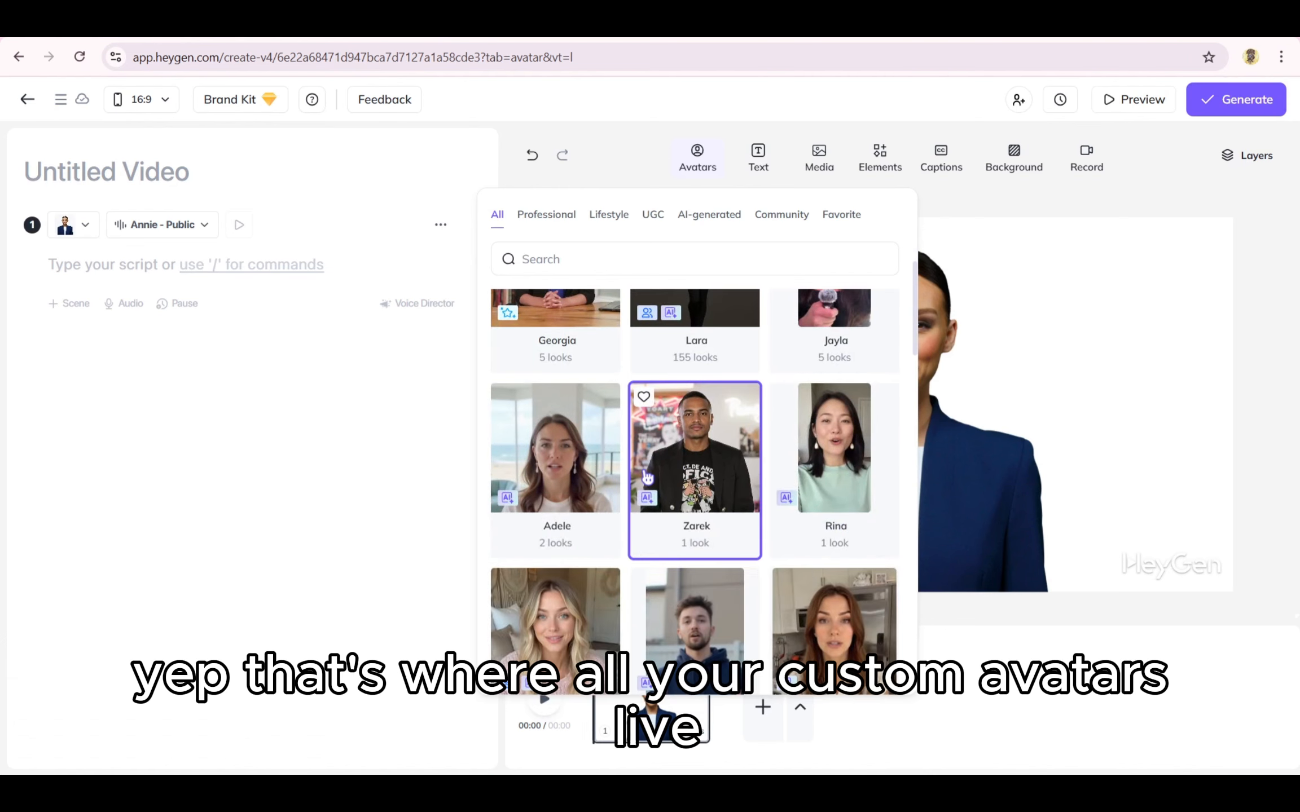
{"action": "scroll", "coordinate": [647, 476], "scroll_direction": "down", "scroll_amount": 2}
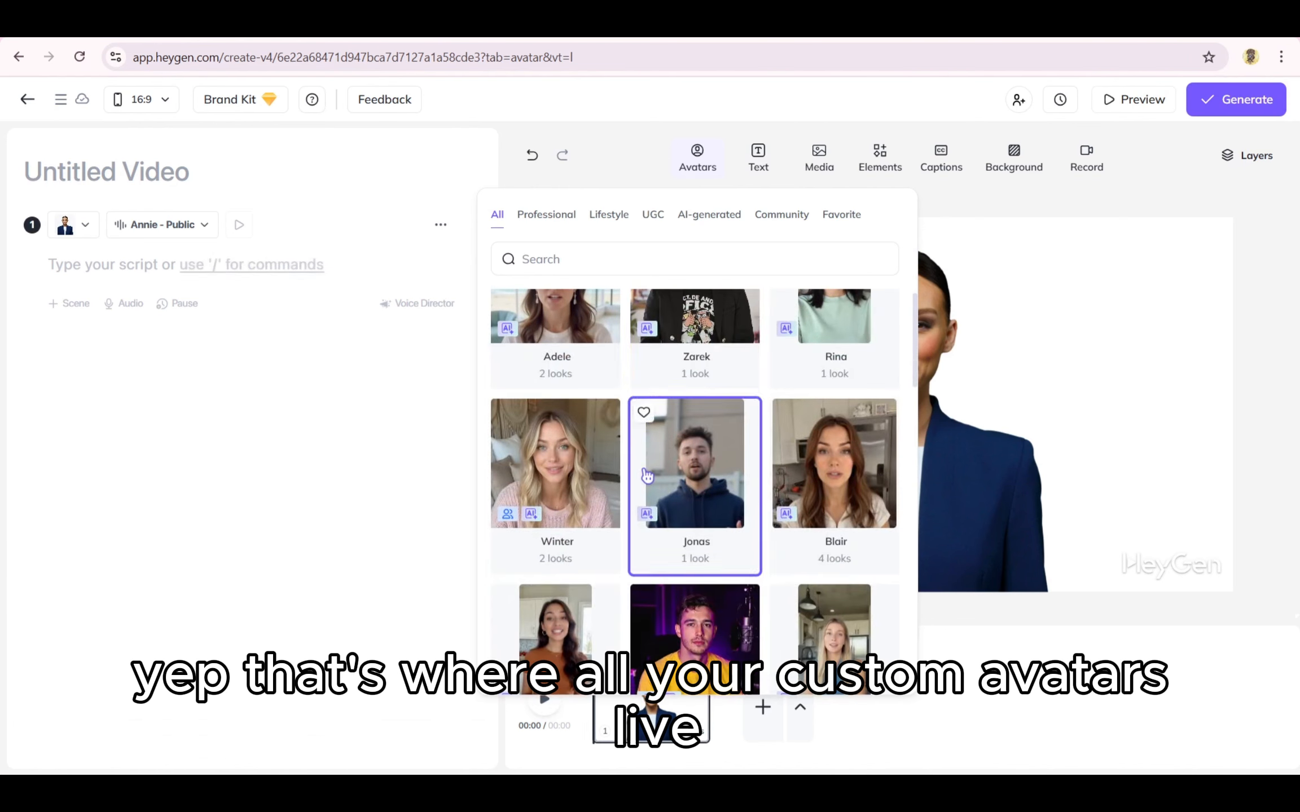
{"action": "scroll", "coordinate": [647, 477], "scroll_direction": "down", "scroll_amount": 1}
{"action": "scroll", "coordinate": [647, 476], "scroll_direction": "up", "scroll_amount": 10}
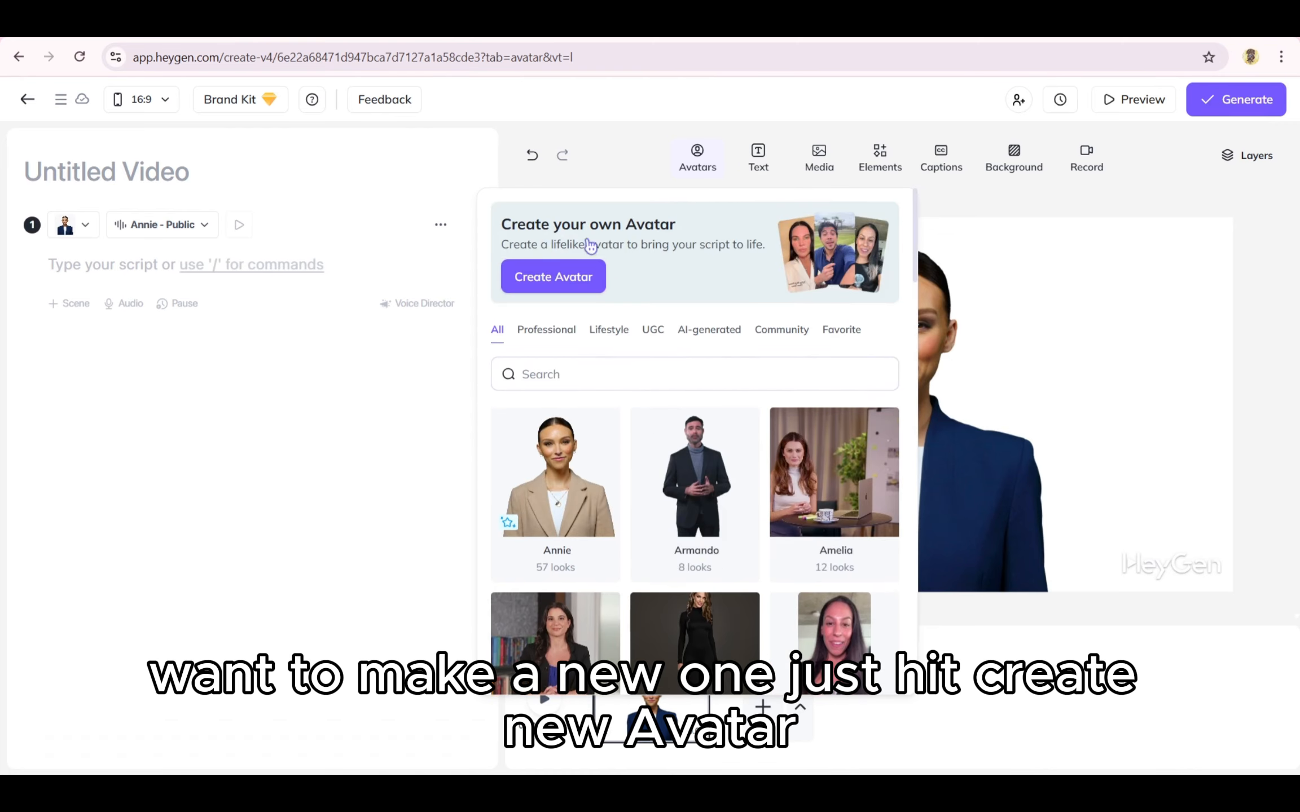
{"action": "left_click", "coordinate": [567, 276]}
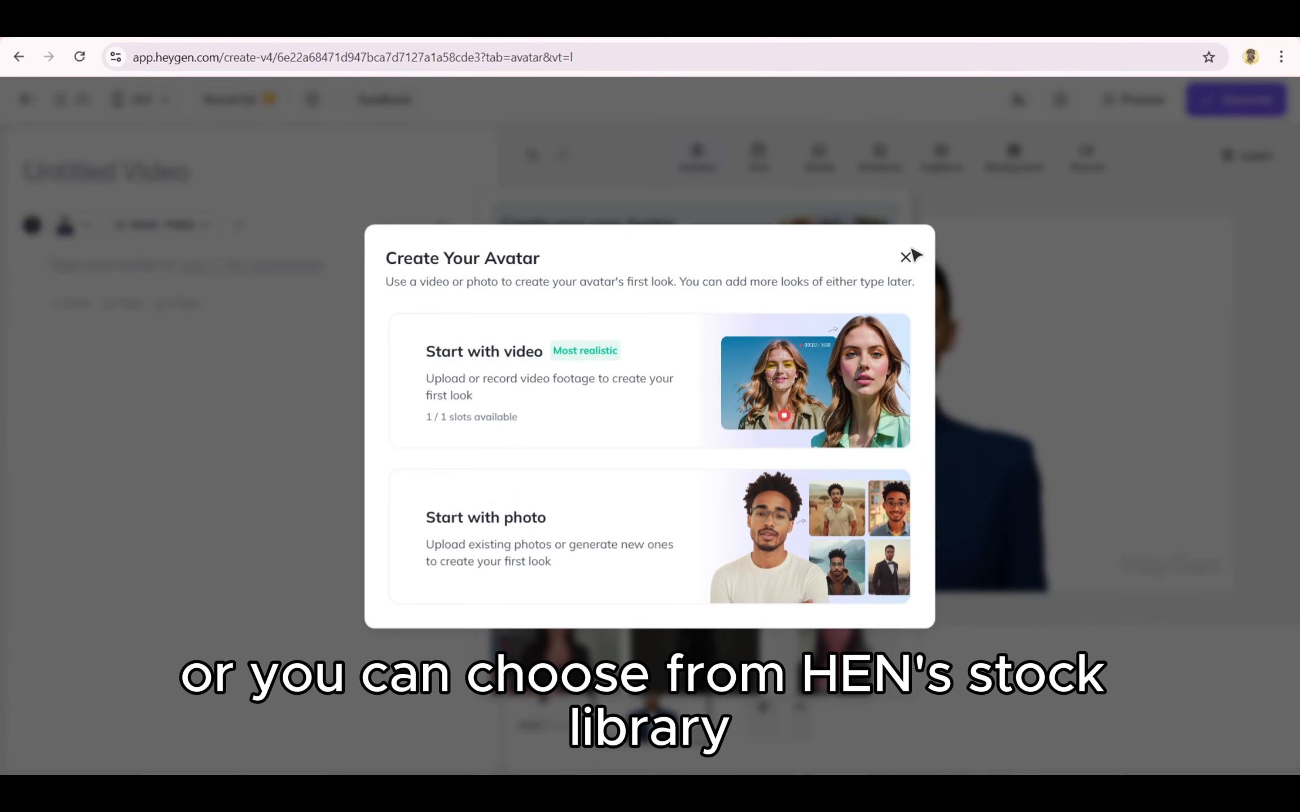
{"action": "left_click", "coordinate": [906, 258]}
{"action": "scroll", "coordinate": [685, 454], "scroll_direction": "down", "scroll_amount": 6}
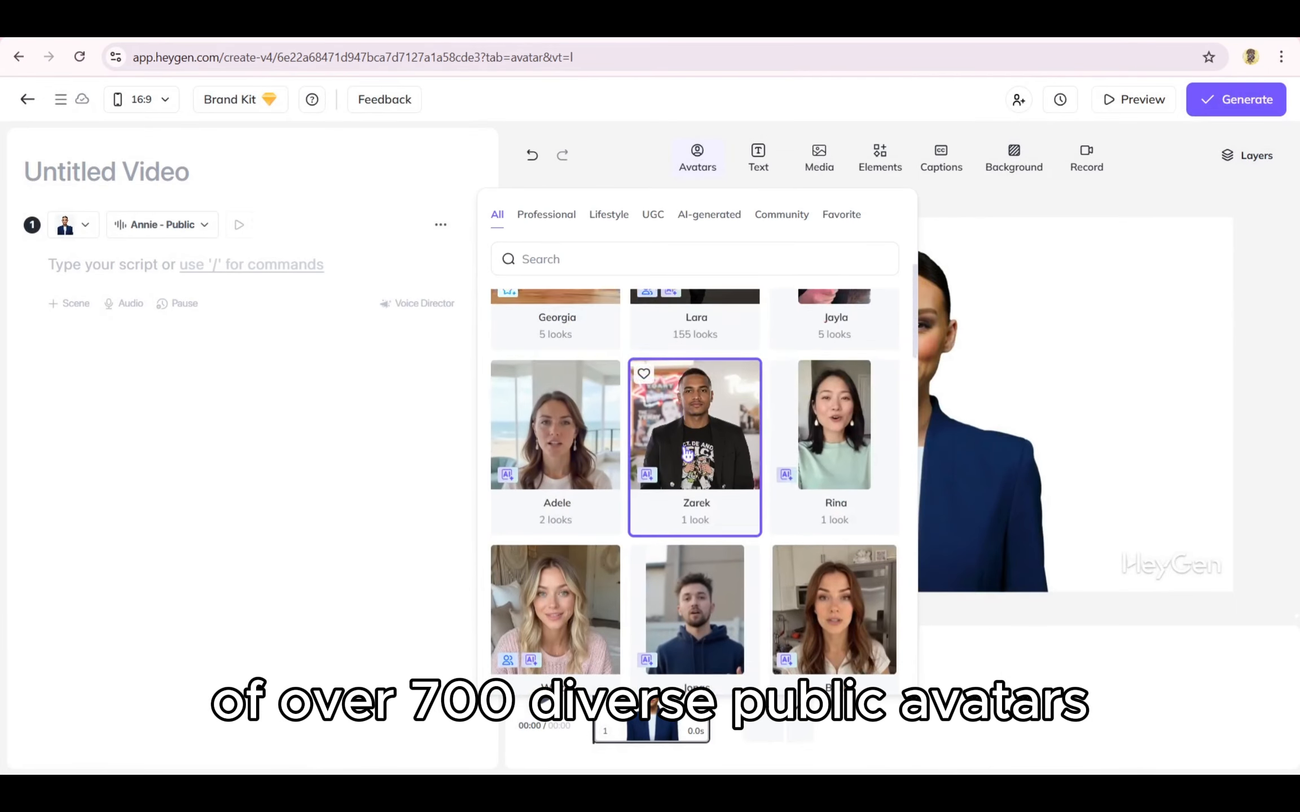
{"action": "scroll", "coordinate": [685, 450], "scroll_direction": "down", "scroll_amount": 8}
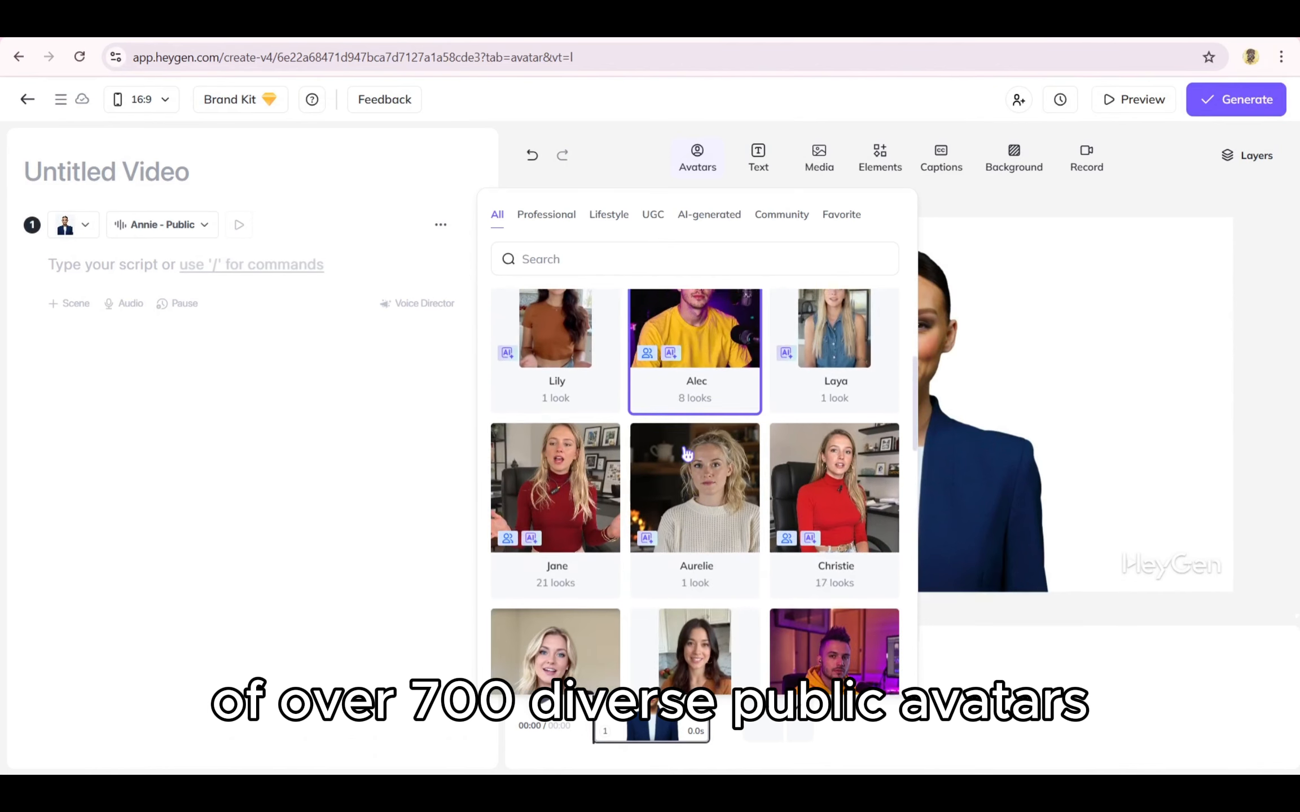
{"action": "scroll", "coordinate": [688, 454], "scroll_direction": "down", "scroll_amount": 6}
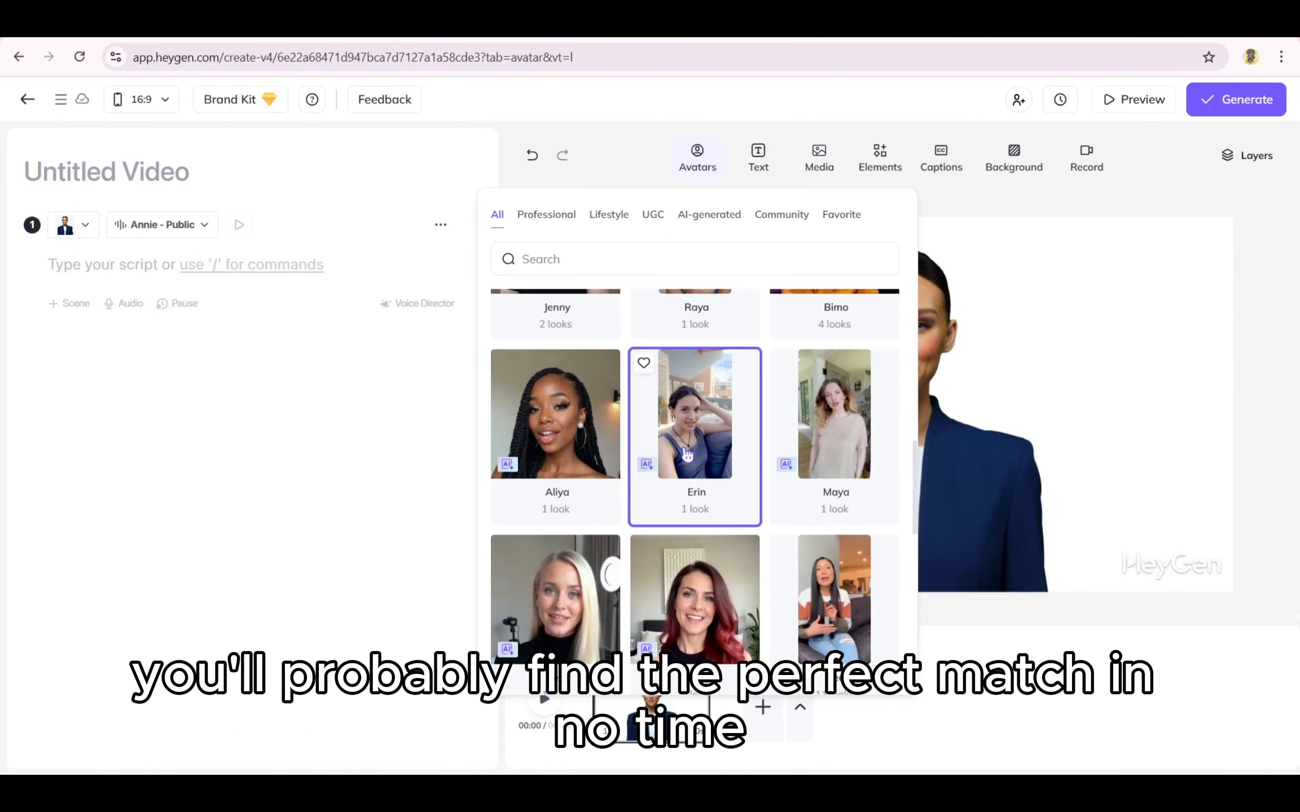
{"action": "scroll", "coordinate": [687, 452], "scroll_direction": "down", "scroll_amount": 7}
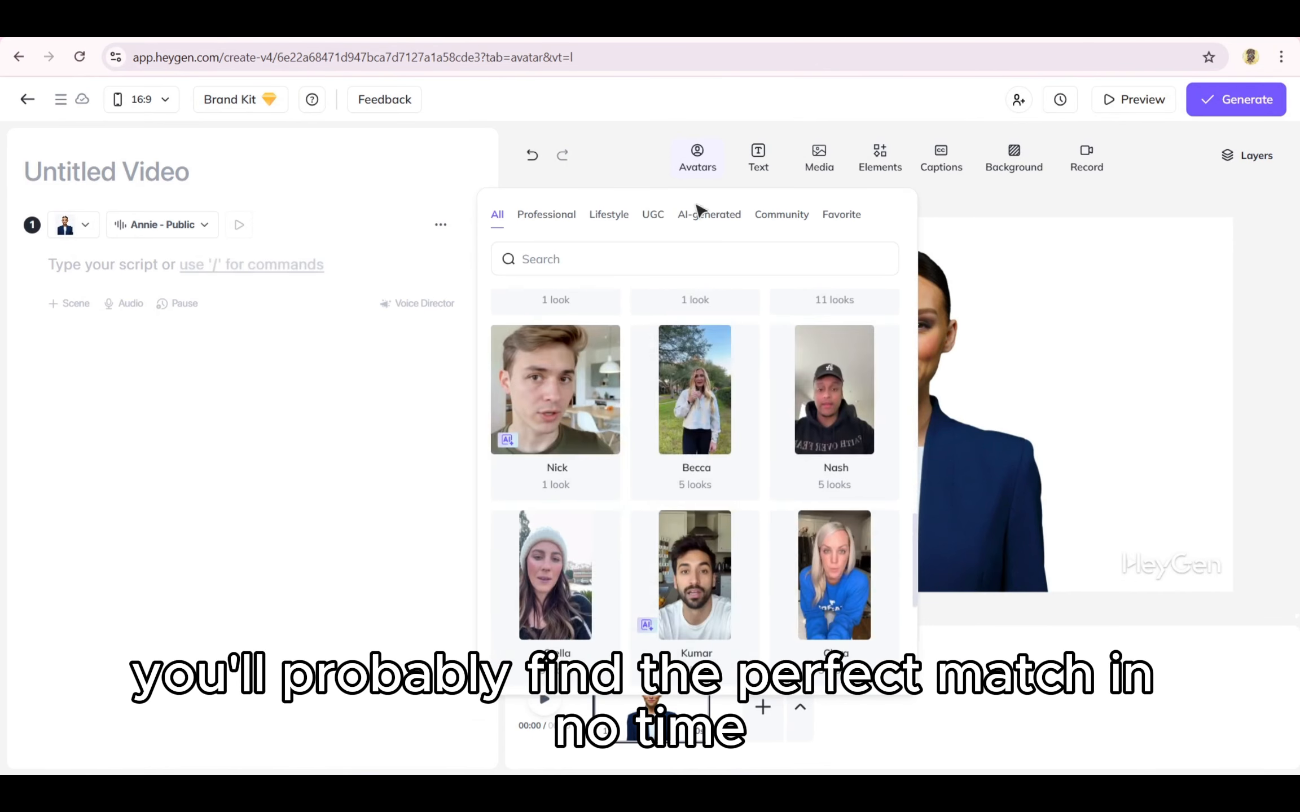
{"action": "left_click", "coordinate": [698, 166]}
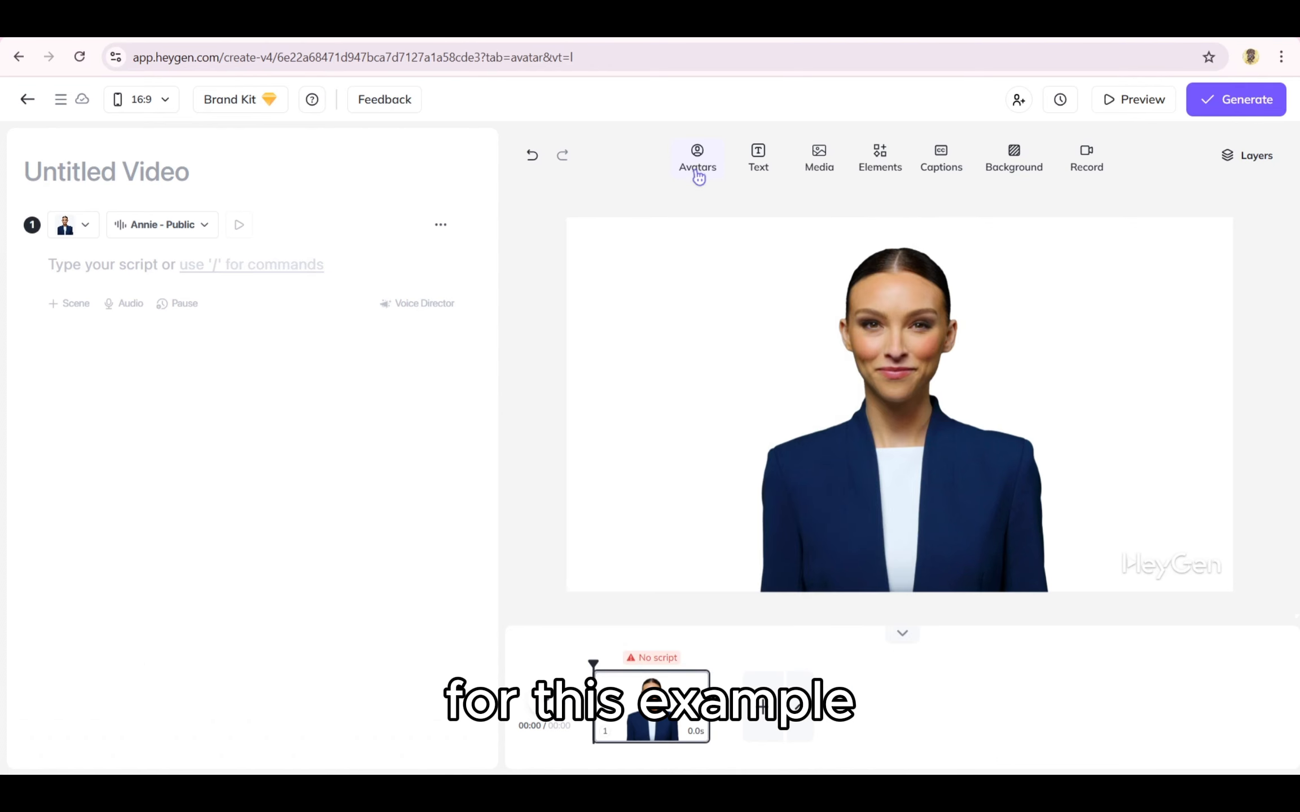
Step: Switch the avatar's look to Annie Lounge Standing Front
{"action": "left_click", "coordinate": [756, 426]}
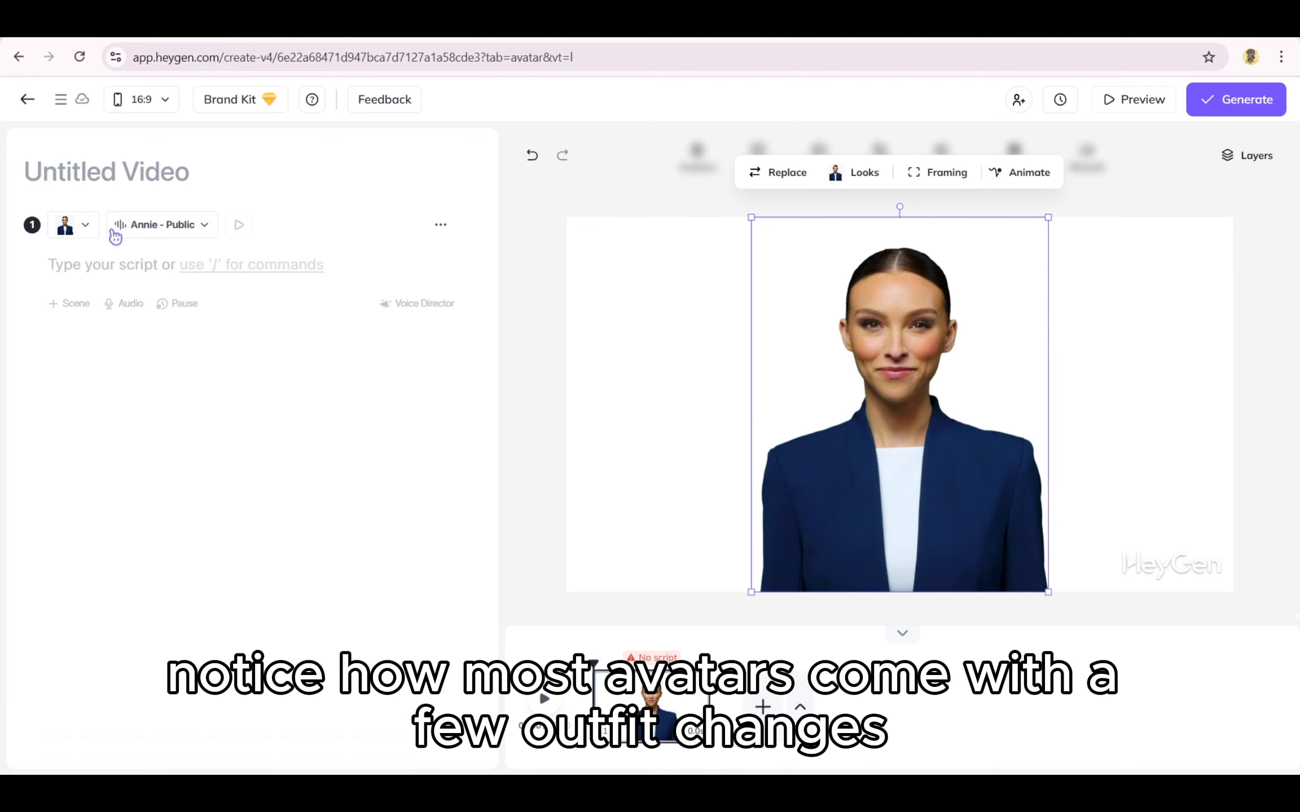
{"action": "left_click", "coordinate": [85, 224]}
{"action": "left_click_drag", "start_coordinate": [51, 383], "coordinate": [130, 383]}
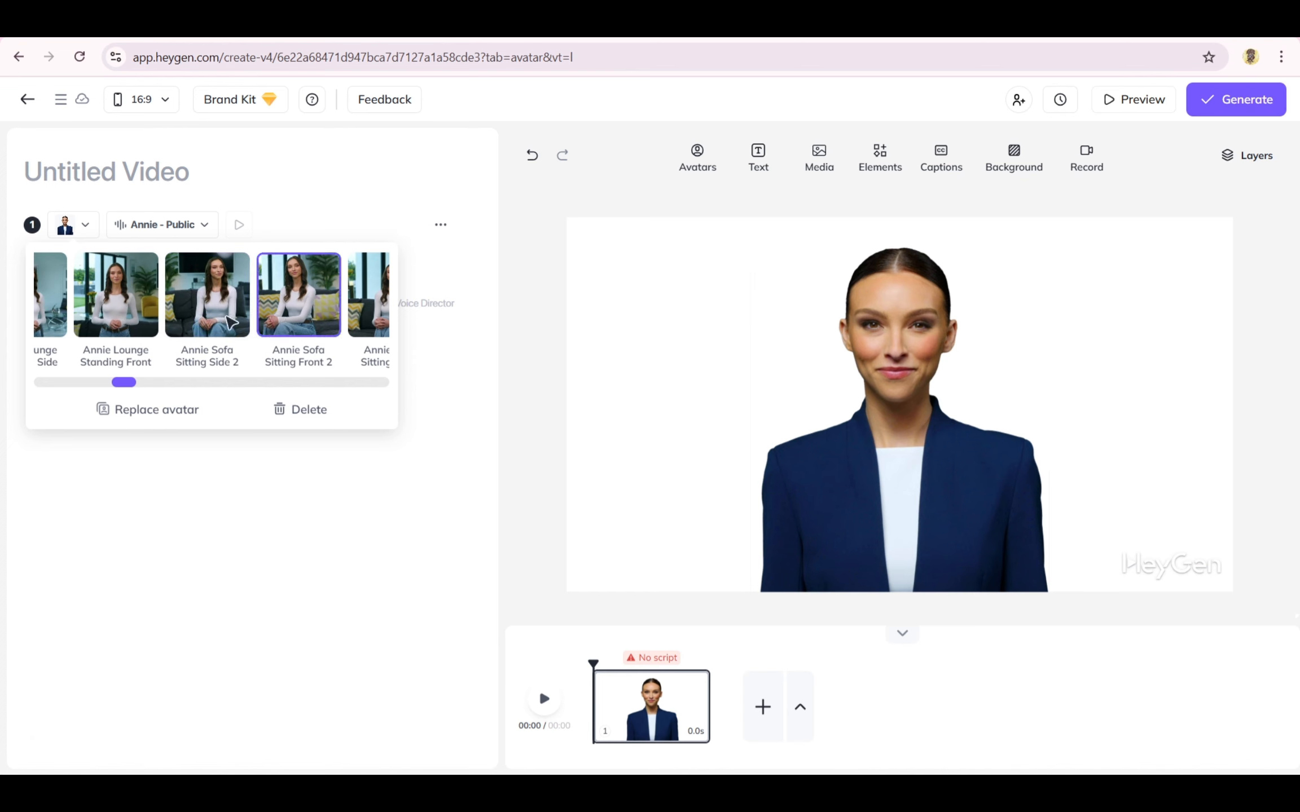
{"action": "left_click", "coordinate": [147, 316]}
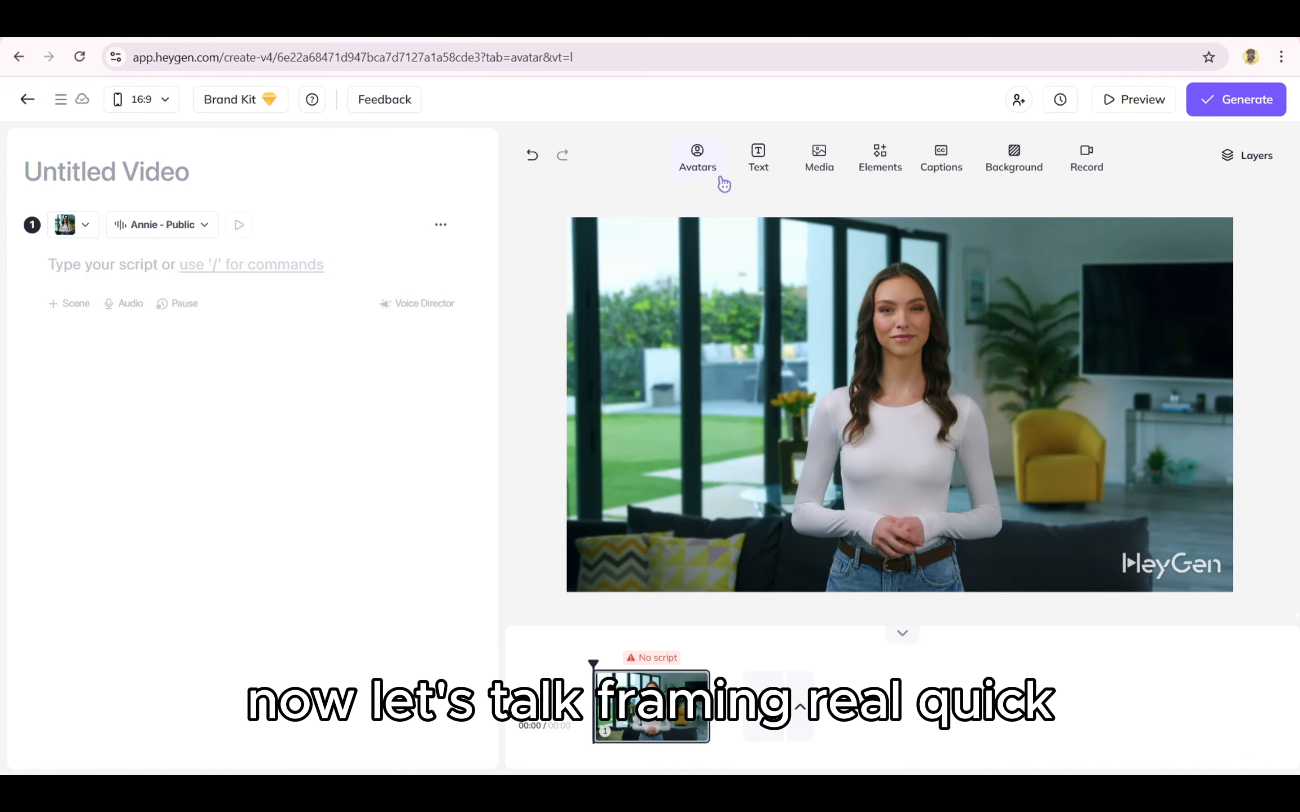
Step: Try the Close and Circle framings on the avatar, returning it to Normal framing
{"action": "left_click", "coordinate": [805, 313]}
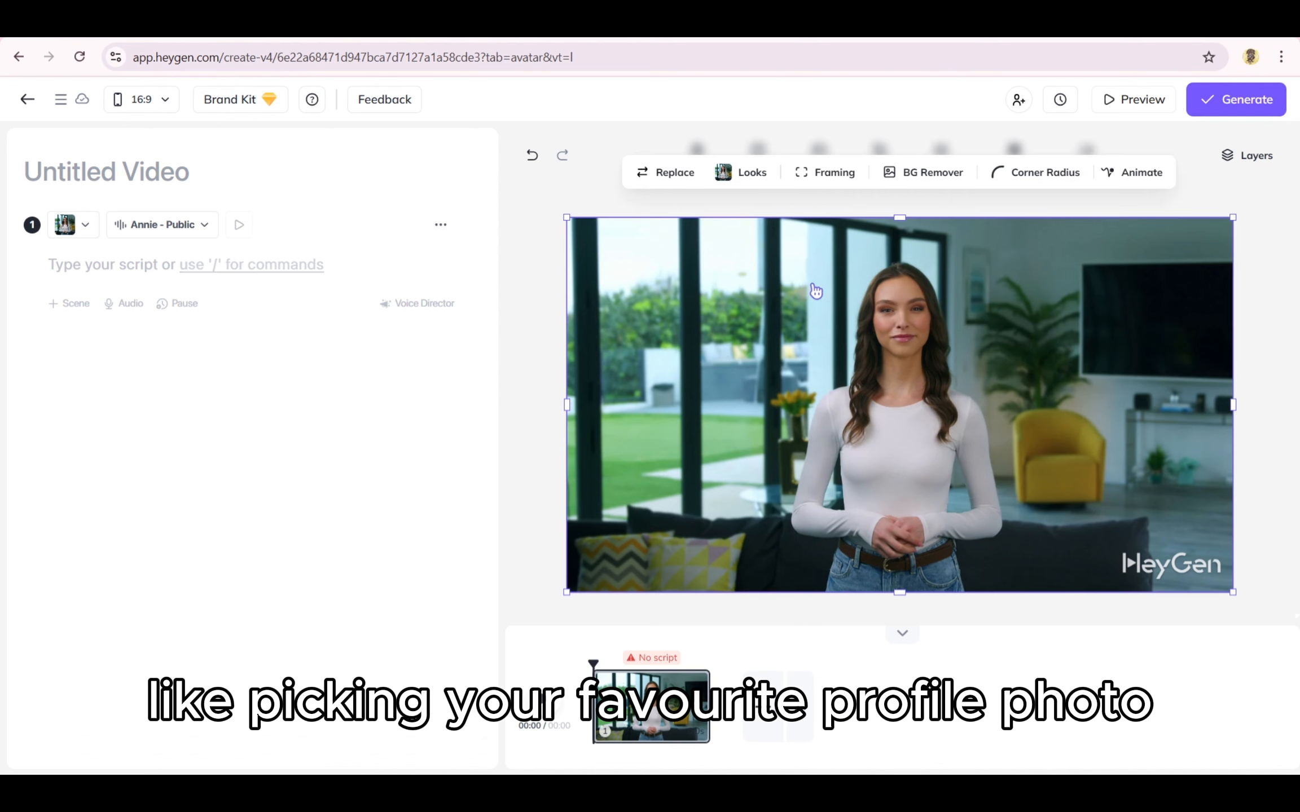
{"action": "left_click", "coordinate": [847, 180]}
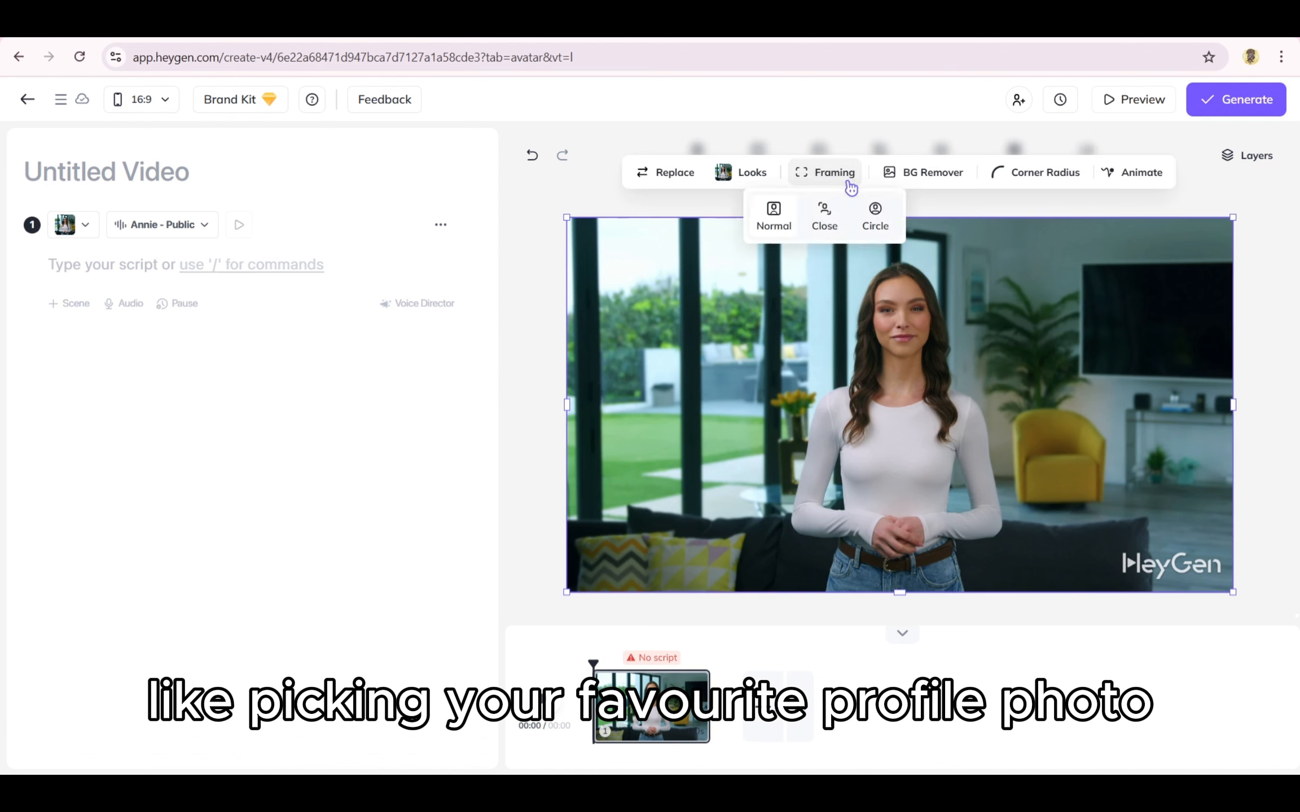
{"action": "left_click", "coordinate": [836, 218]}
{"action": "left_click", "coordinate": [873, 220]}
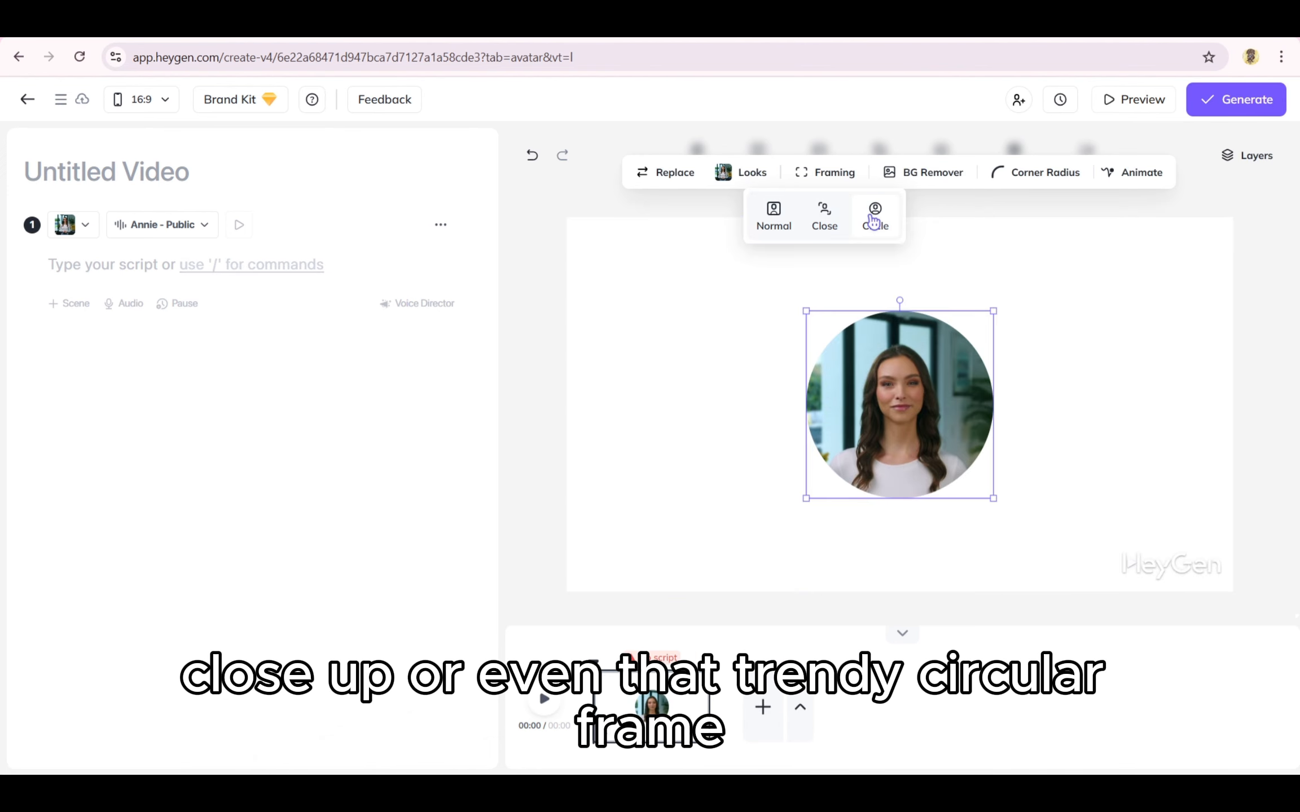
{"action": "left_click", "coordinate": [771, 215]}
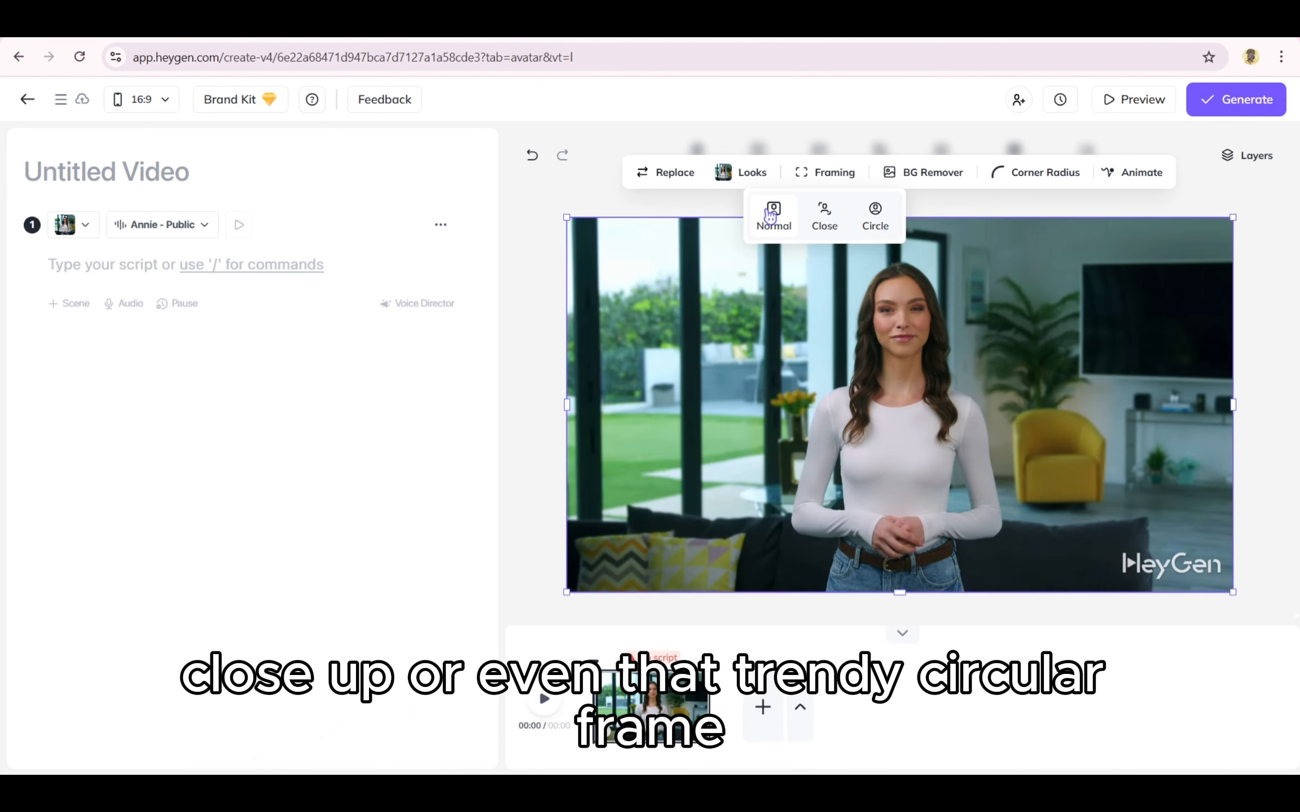
{"action": "left_click", "coordinate": [728, 209]}
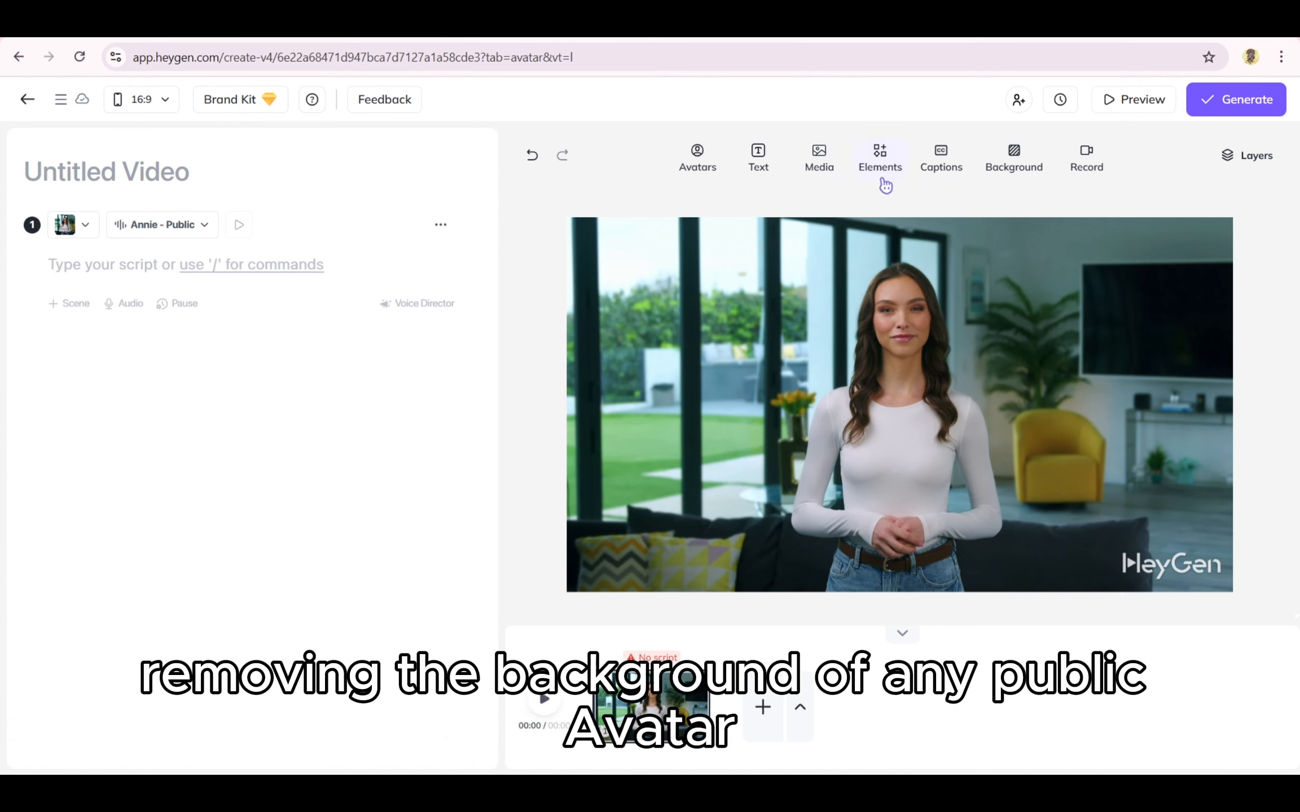
Step: Toggle BG Remover on the avatar to remove its background
{"action": "left_click", "coordinate": [895, 263]}
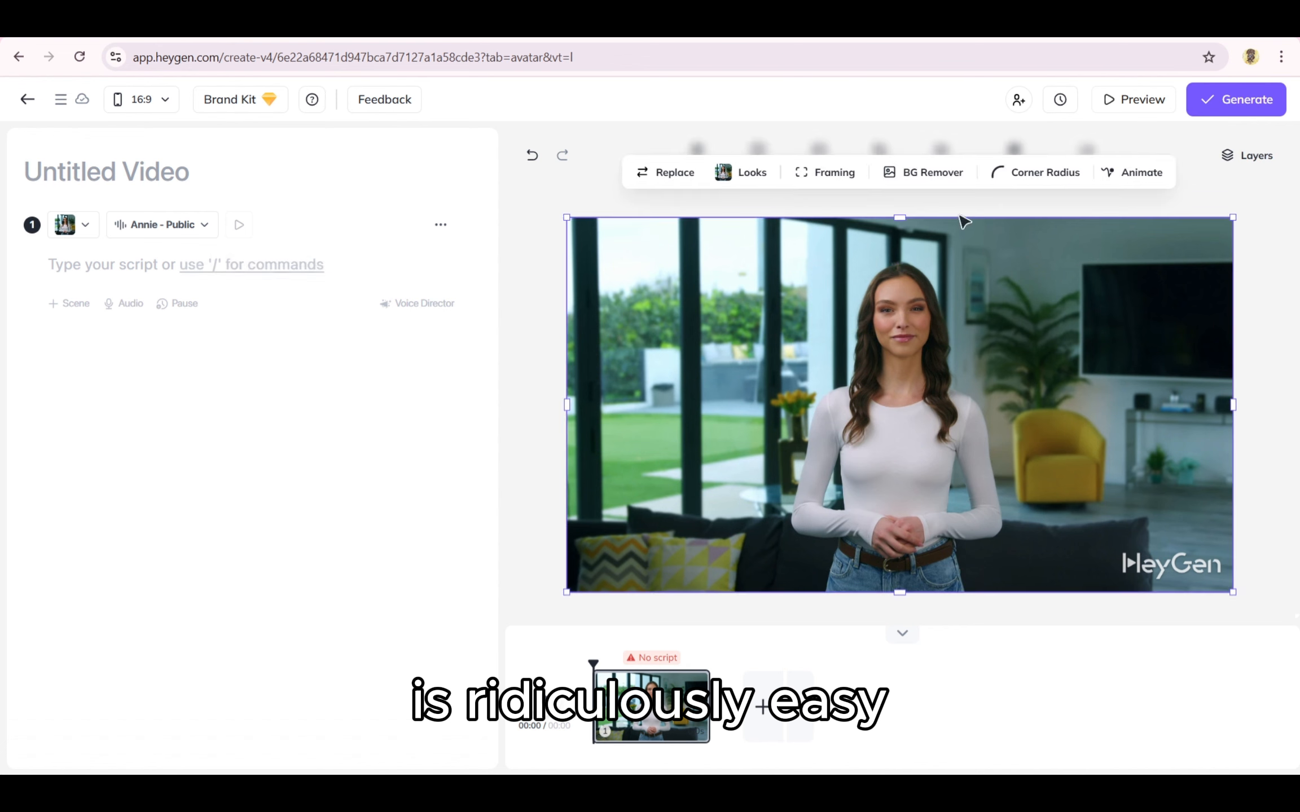
{"action": "left_click", "coordinate": [939, 184]}
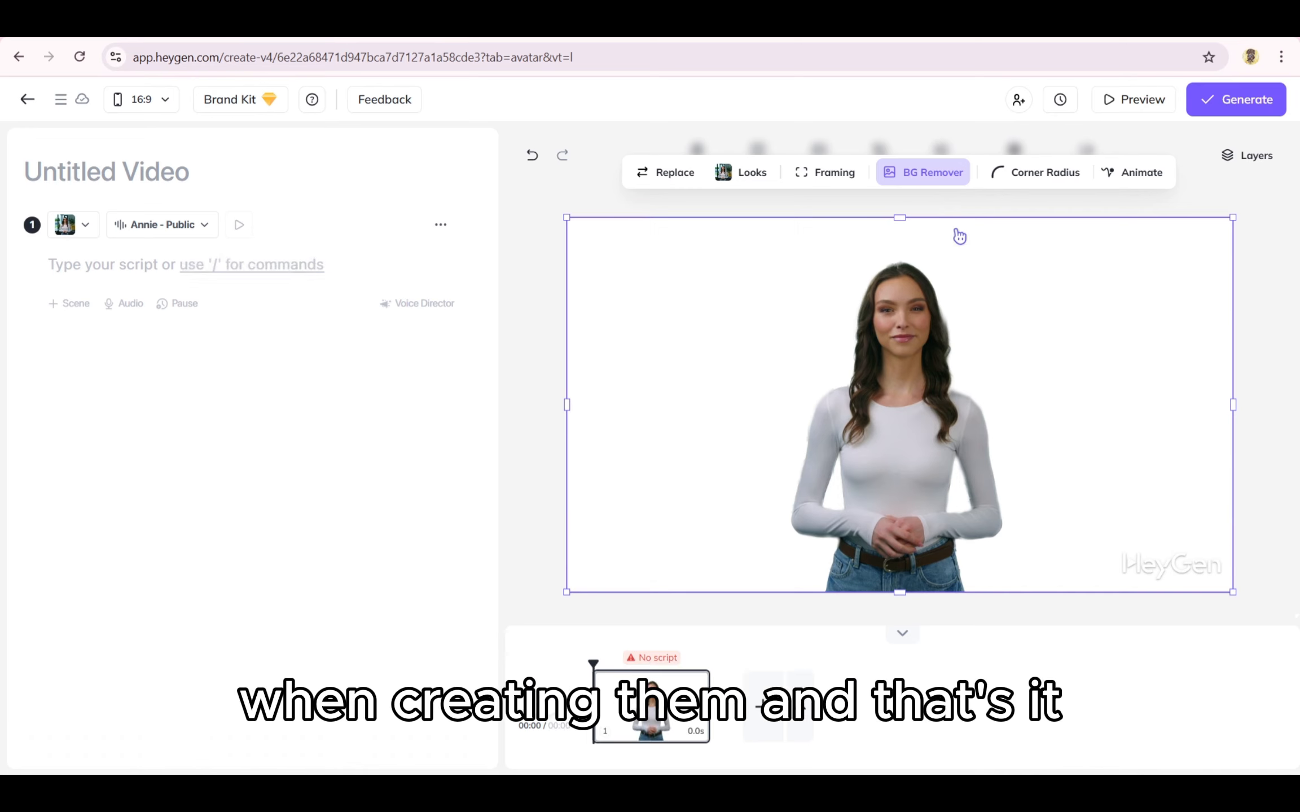
{"action": "left_click", "coordinate": [932, 172]}
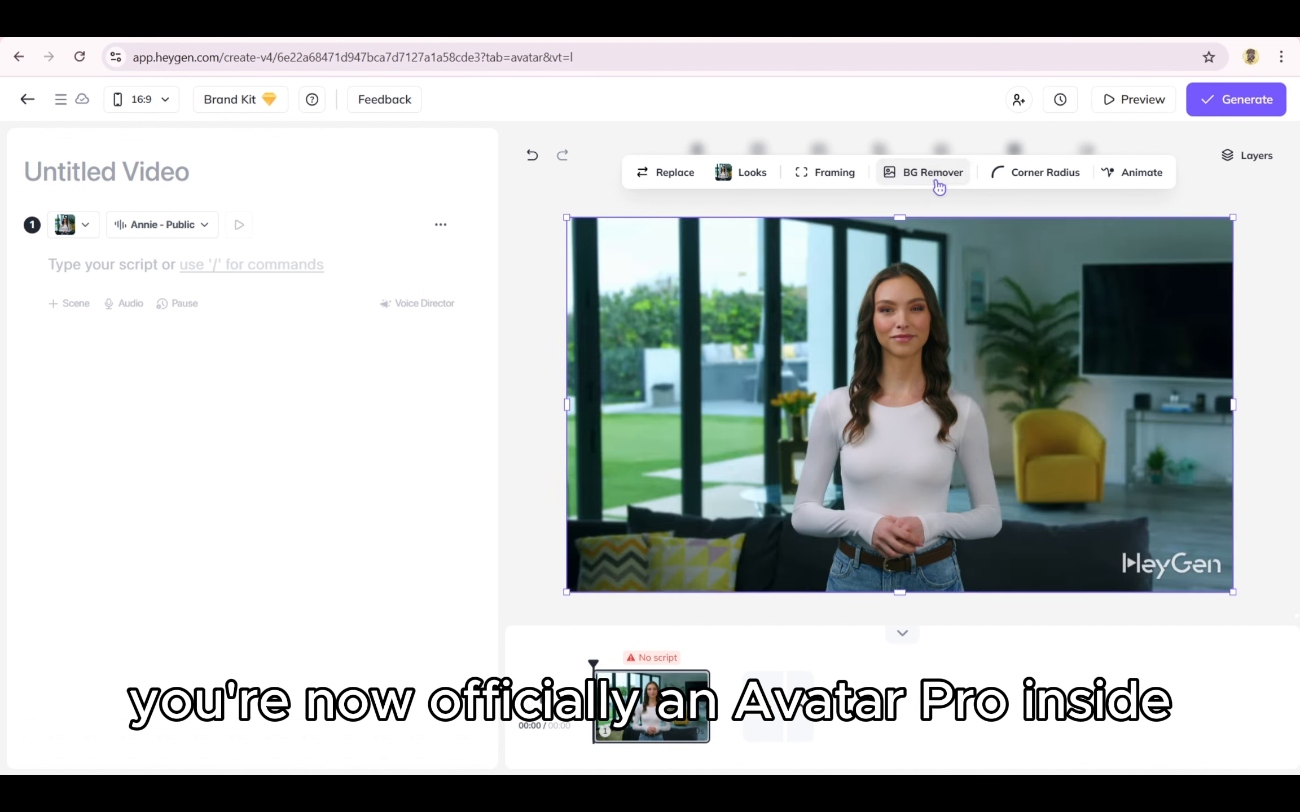
{"action": "left_click", "coordinate": [932, 172]}
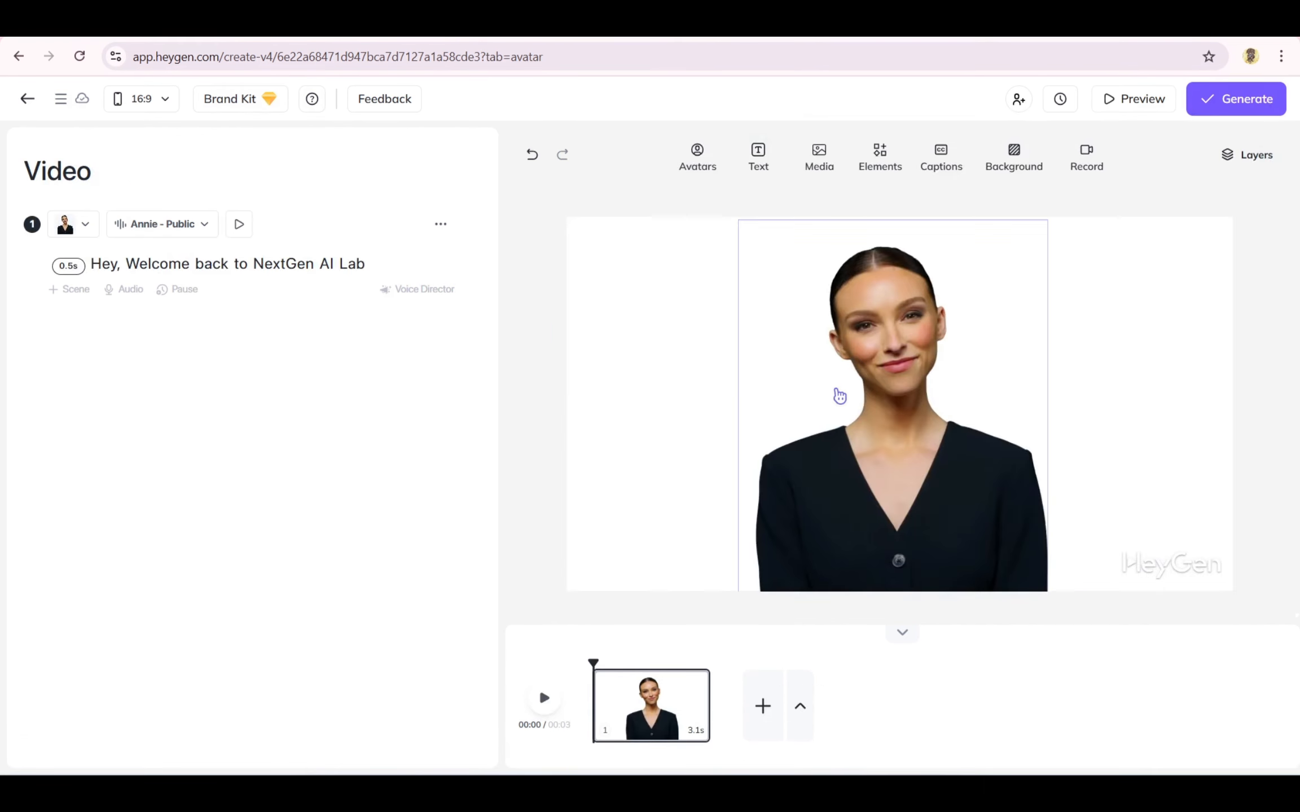
Step: Set the scene background to the custom colour #D0948D after trying preset colours
{"action": "left_click", "coordinate": [1039, 177]}
{"action": "left_click", "coordinate": [1046, 296]}
{"action": "left_click", "coordinate": [1061, 397]}
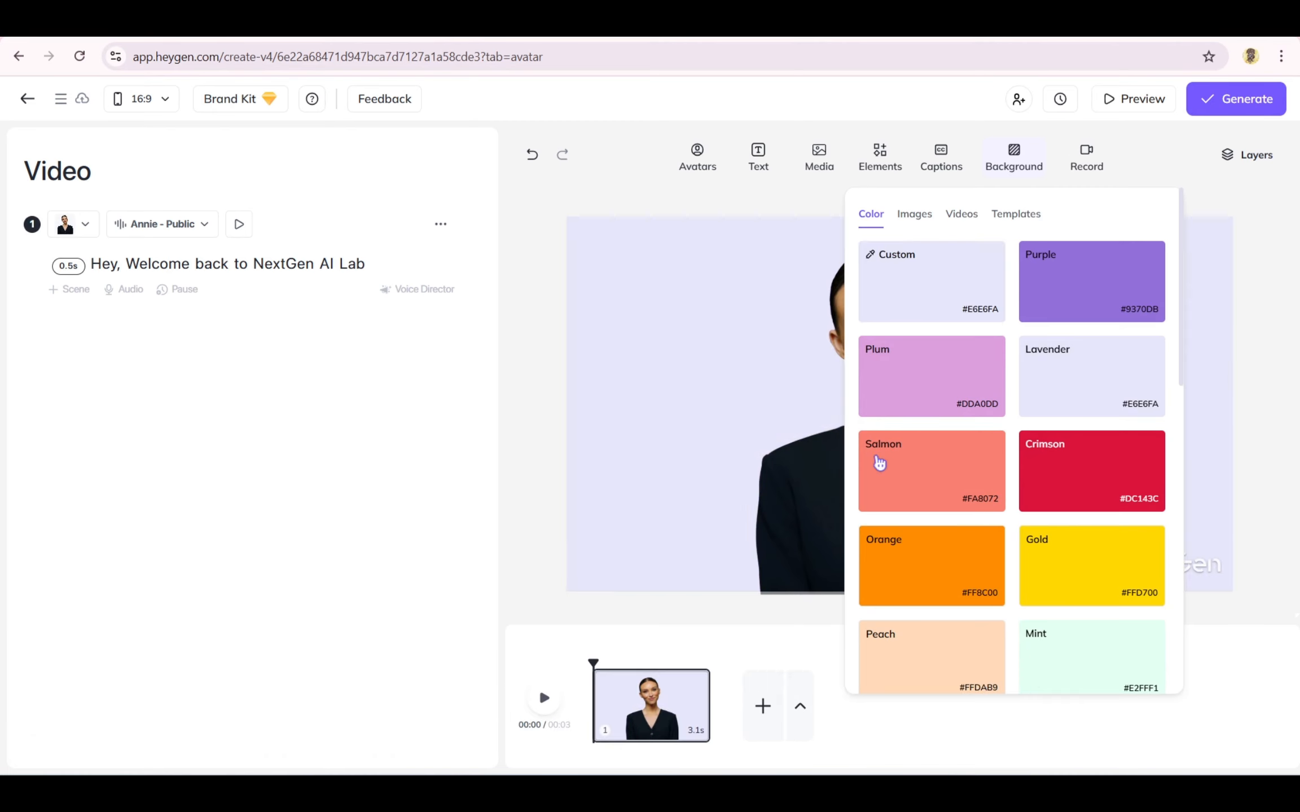
{"action": "left_click", "coordinate": [880, 463]}
{"action": "left_click", "coordinate": [889, 258]}
{"action": "left_click", "coordinate": [892, 270]}
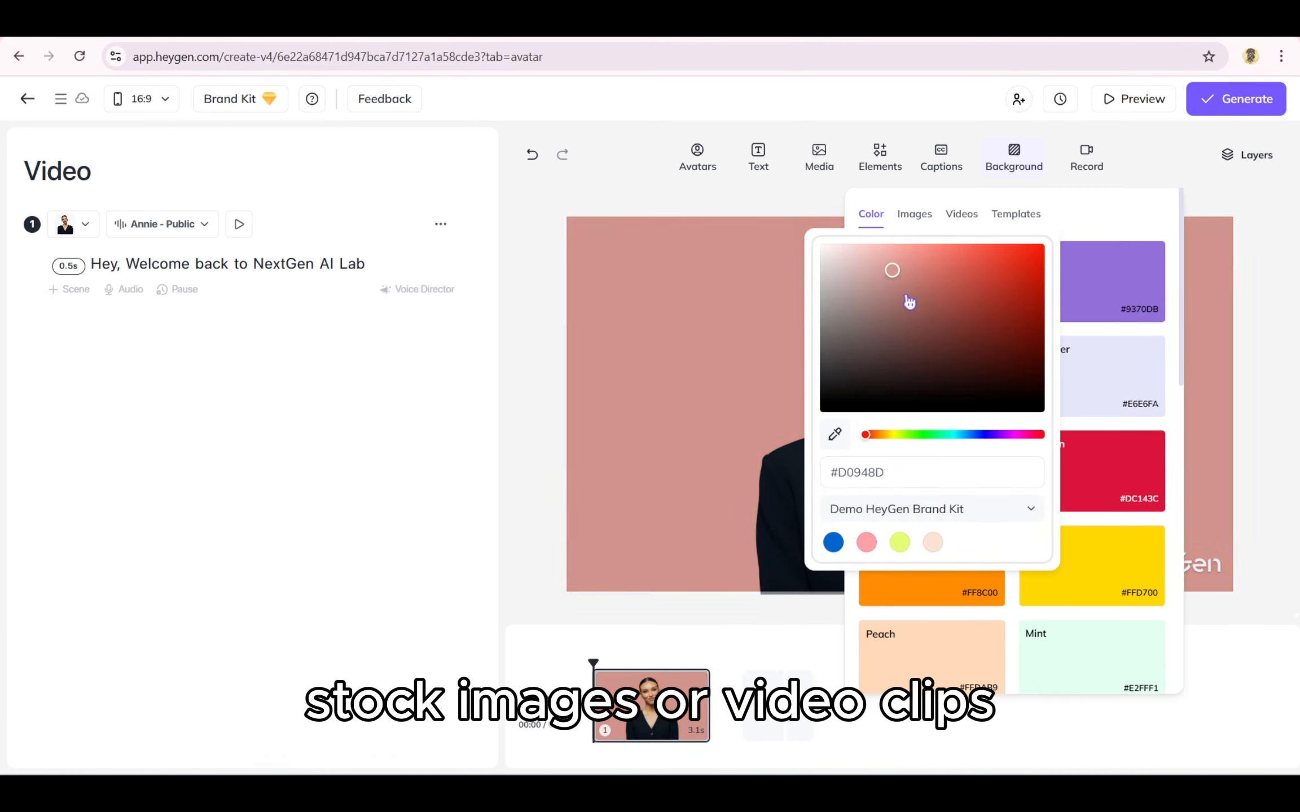
{"action": "left_click_drag", "start_coordinate": [909, 302], "coordinate": [880, 281]}
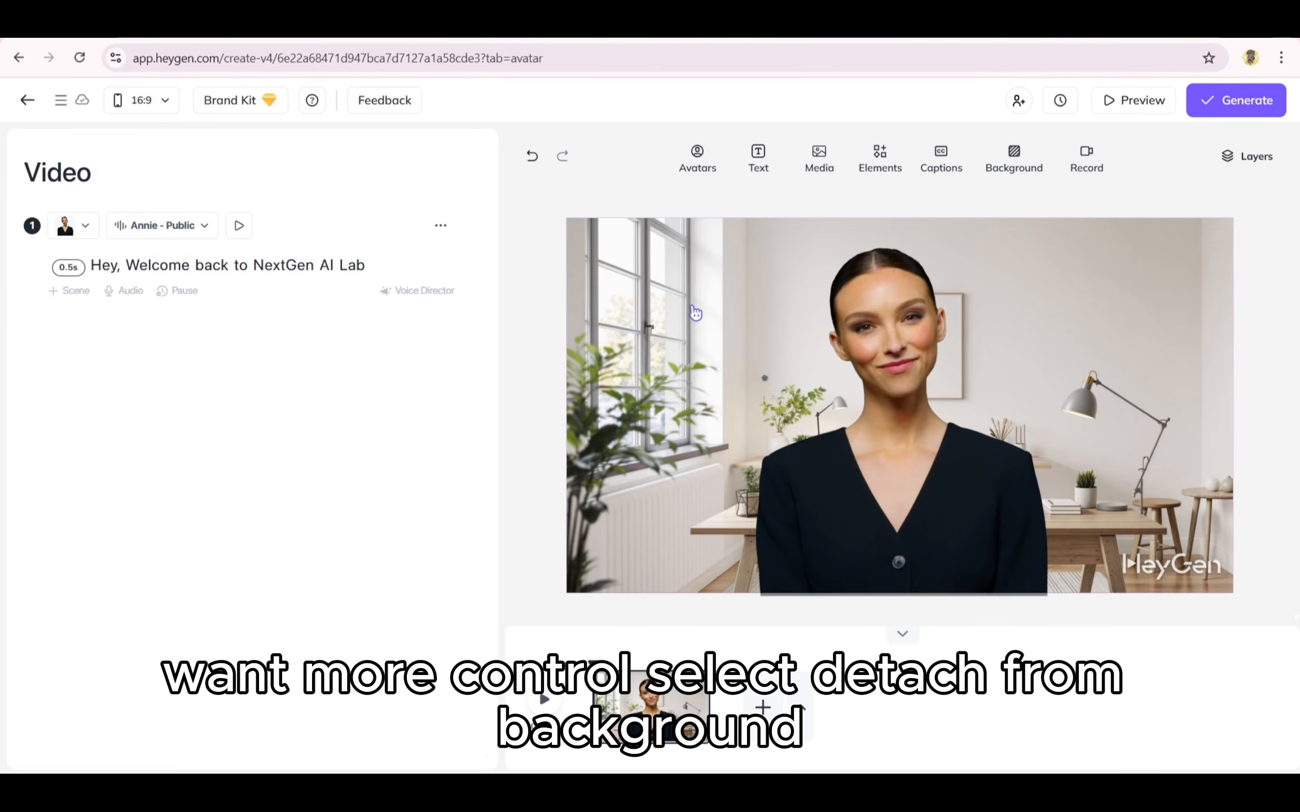
Step: Detach the office background image from the background and move it toward the lower left
{"action": "right_click", "coordinate": [696, 314]}
{"action": "left_click", "coordinate": [721, 332]}
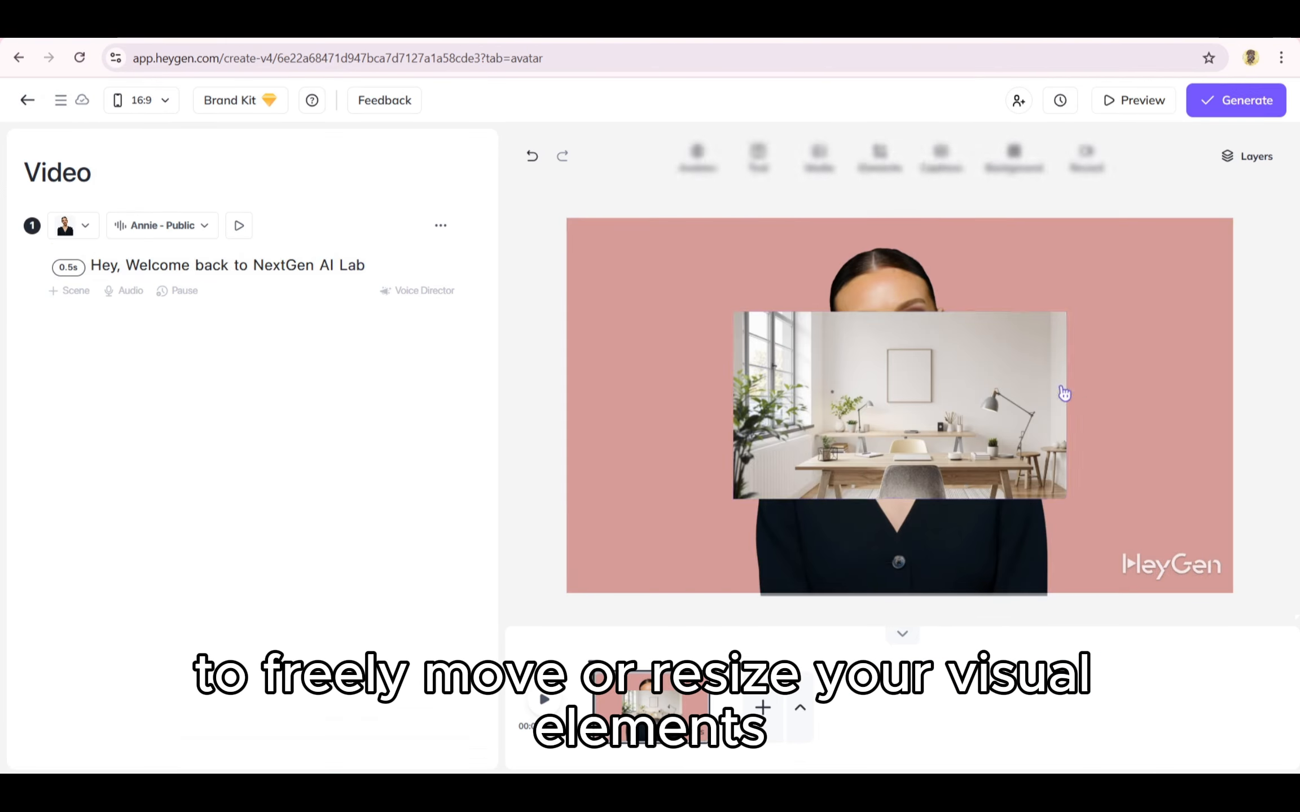
{"action": "left_click", "coordinate": [853, 468]}
{"action": "left_click_drag", "start_coordinate": [858, 404], "coordinate": [730, 467]}
Step: Insert a blue wave image from the media library and move it left
{"action": "left_click", "coordinate": [818, 153]}
{"action": "left_click", "coordinate": [662, 403]}
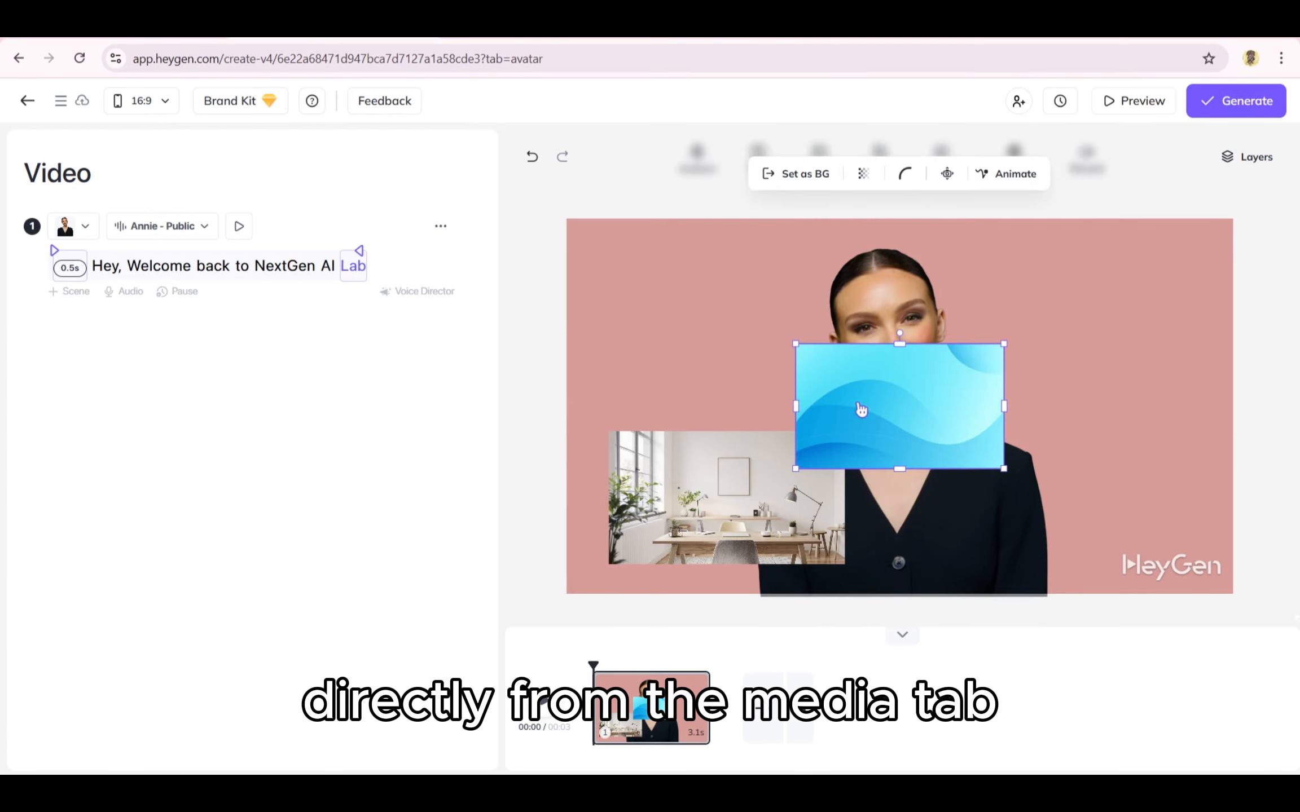
{"action": "left_click_drag", "start_coordinate": [897, 413], "coordinate": [736, 426]}
Step: Delete the office image and set the blue wave image as the scene background
{"action": "left_click", "coordinate": [689, 494]}
{"action": "key", "text": "Delete"}
{"action": "right_click", "coordinate": [736, 426]}
{"action": "left_click", "coordinate": [787, 442]}
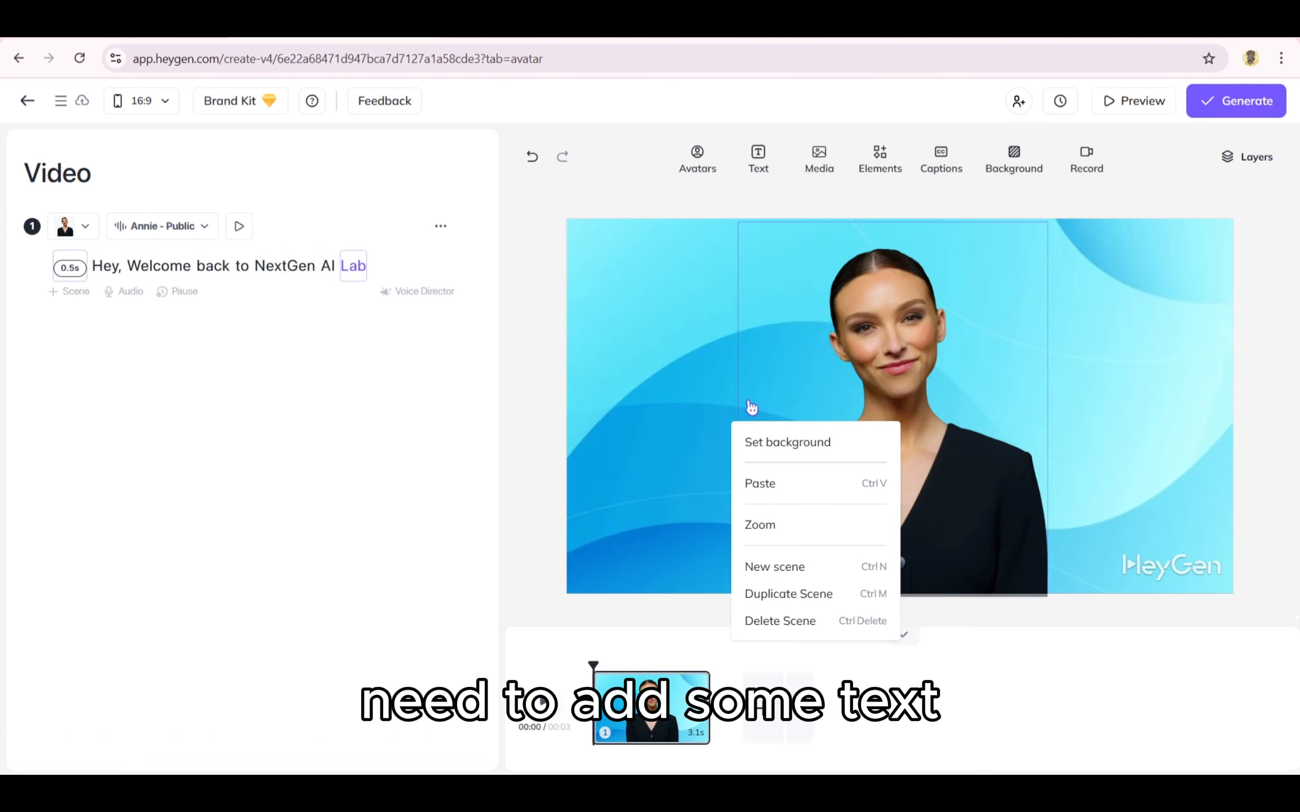
{"action": "left_click", "coordinate": [713, 343]}
{"action": "left_click", "coordinate": [677, 219]}
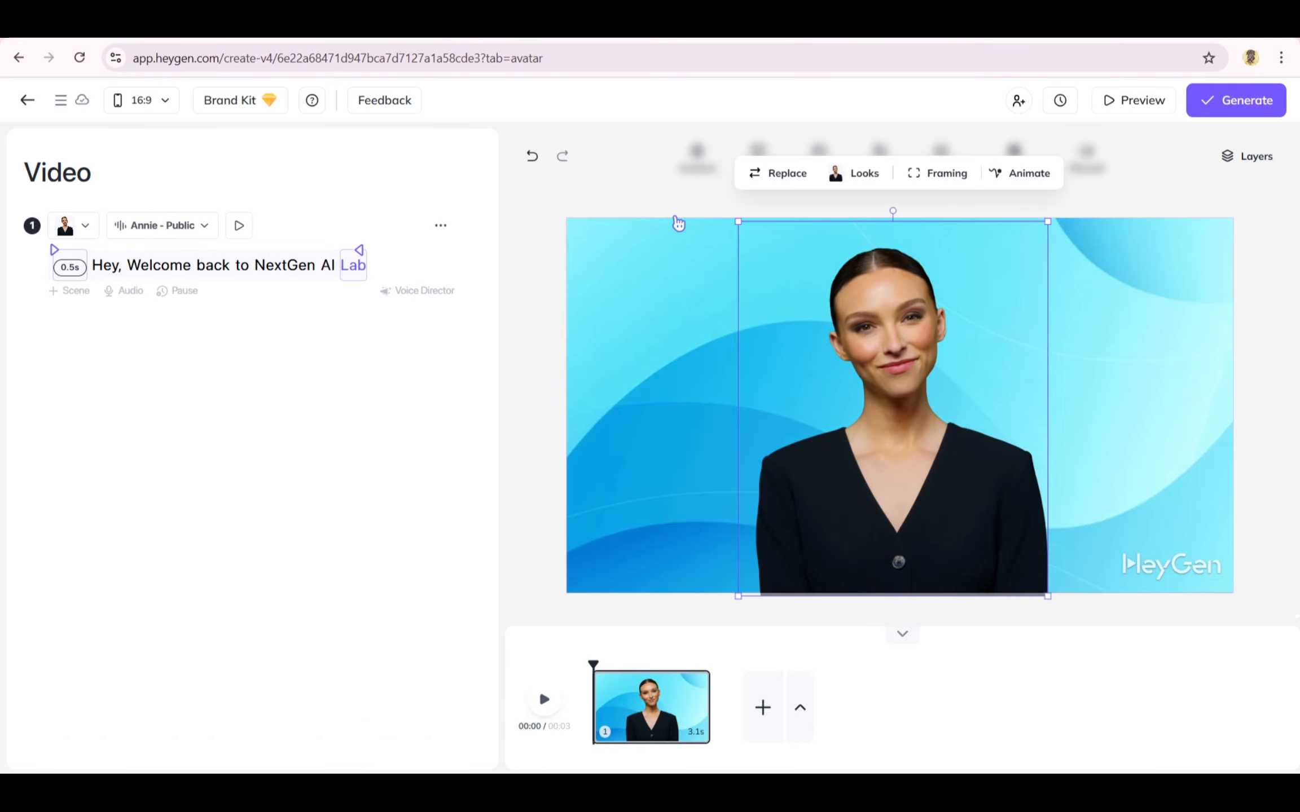
Step: Add a Title 2 text box to the scene and move it to the upper left of the canvas
{"action": "left_click", "coordinate": [759, 164]}
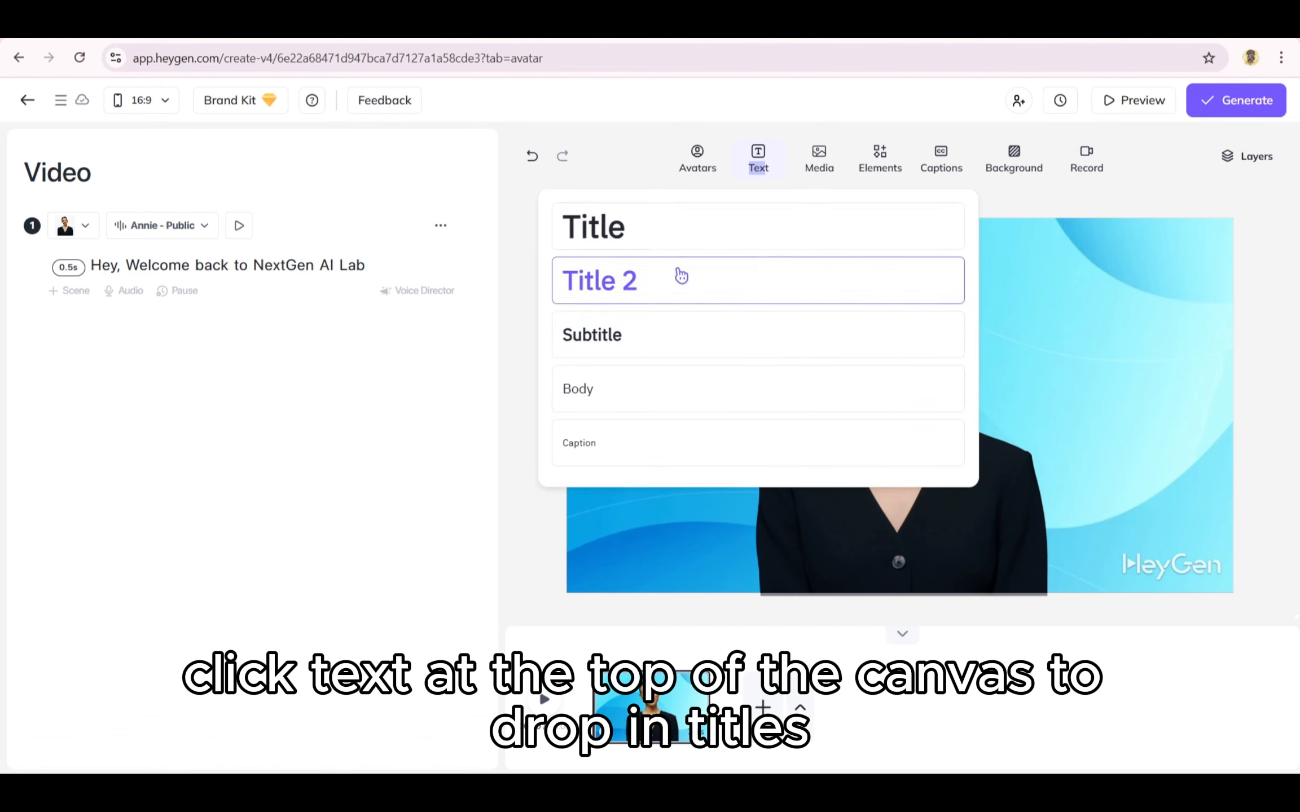
{"action": "left_click", "coordinate": [678, 229]}
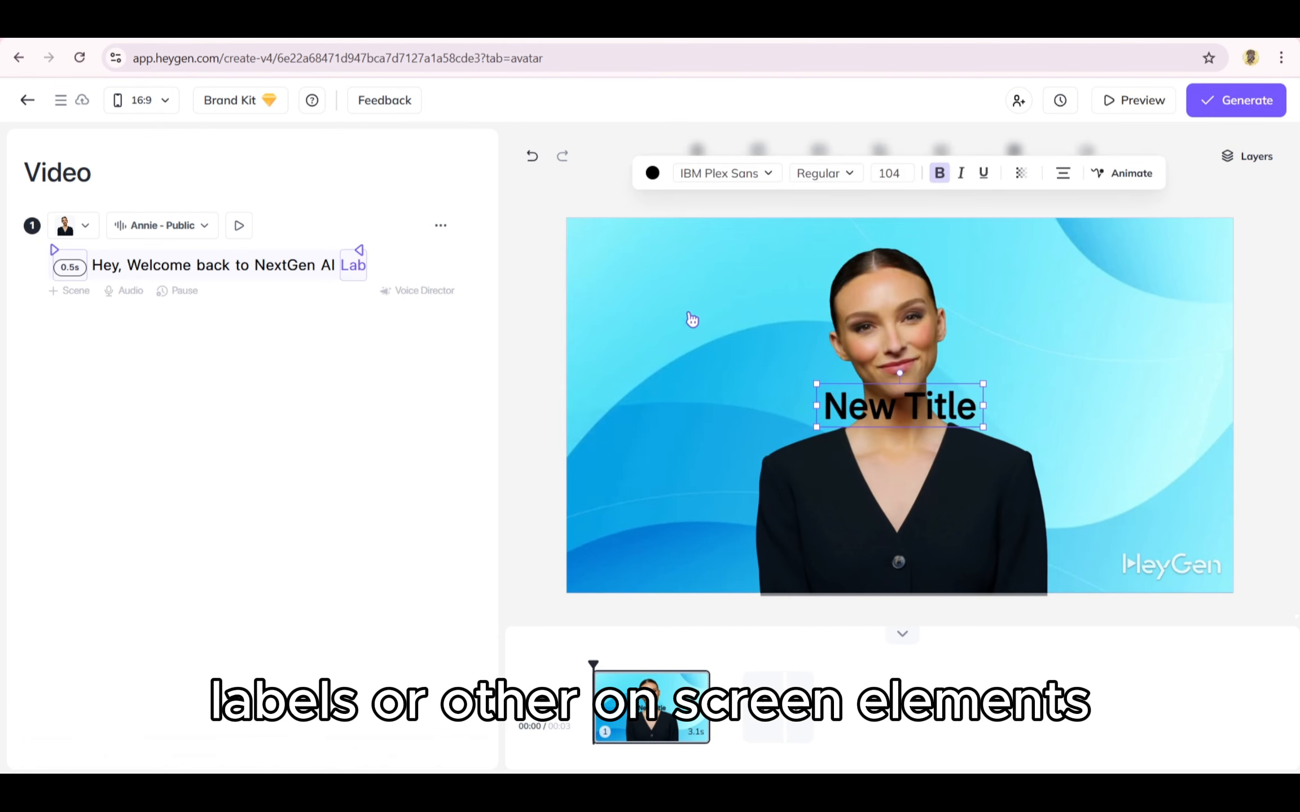
{"action": "left_click_drag", "start_coordinate": [854, 402], "coordinate": [663, 302]}
Step: Replace the title text with "NextGen AI Lab"
{"action": "double_click", "coordinate": [662, 302]}
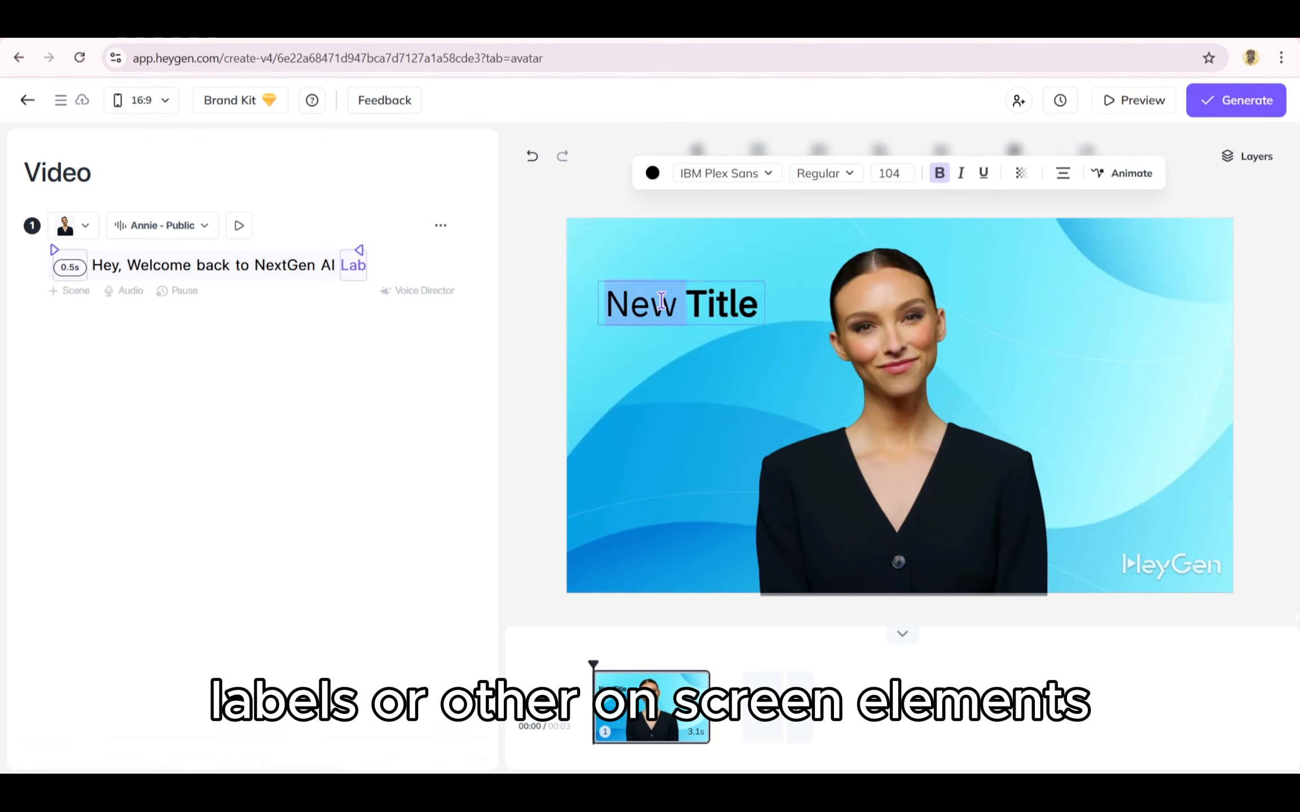
{"action": "left_click", "coordinate": [709, 294]}
{"action": "key", "text": "ctrl+a"}
{"action": "type", "text": "TitleN"}
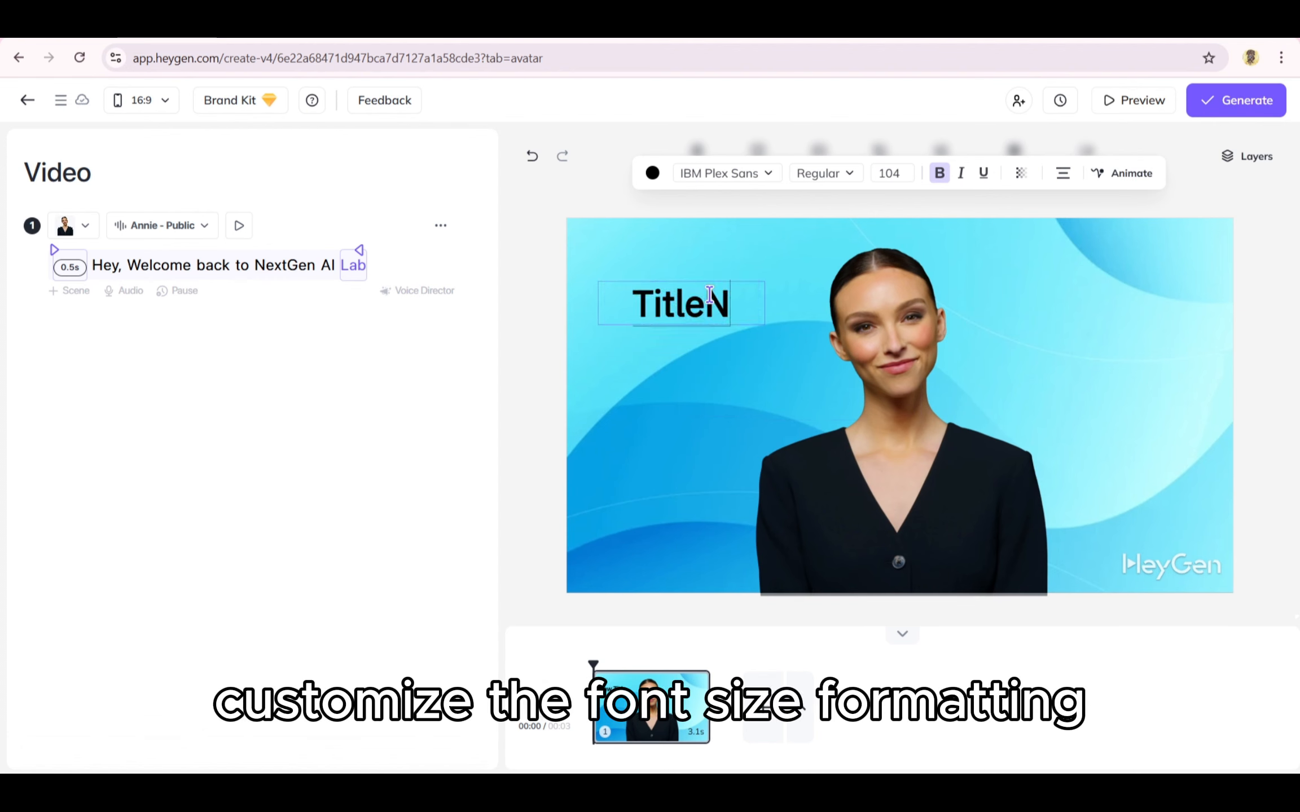
{"action": "type", "text": "e"}
{"action": "key", "text": "BackSpace"}
{"action": "key", "text": "BackSpace"}
{"action": "key", "text": "BackSpace"}
{"action": "key", "text": "BackSpace"}
{"action": "key", "text": "BackSpace"}
{"action": "key", "text": "BackSpace"}
{"action": "key", "text": "BackSpace"}
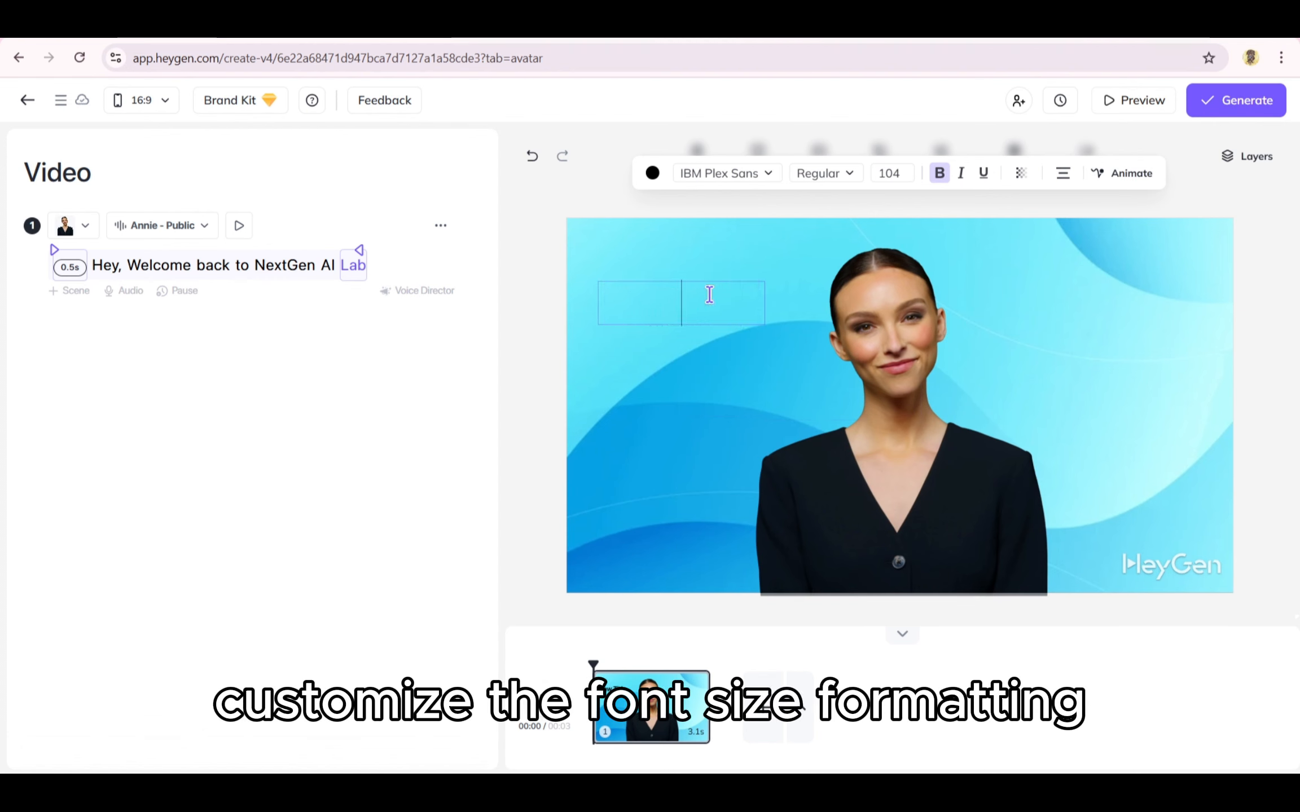
{"action": "type", "text": "NextGEn"}
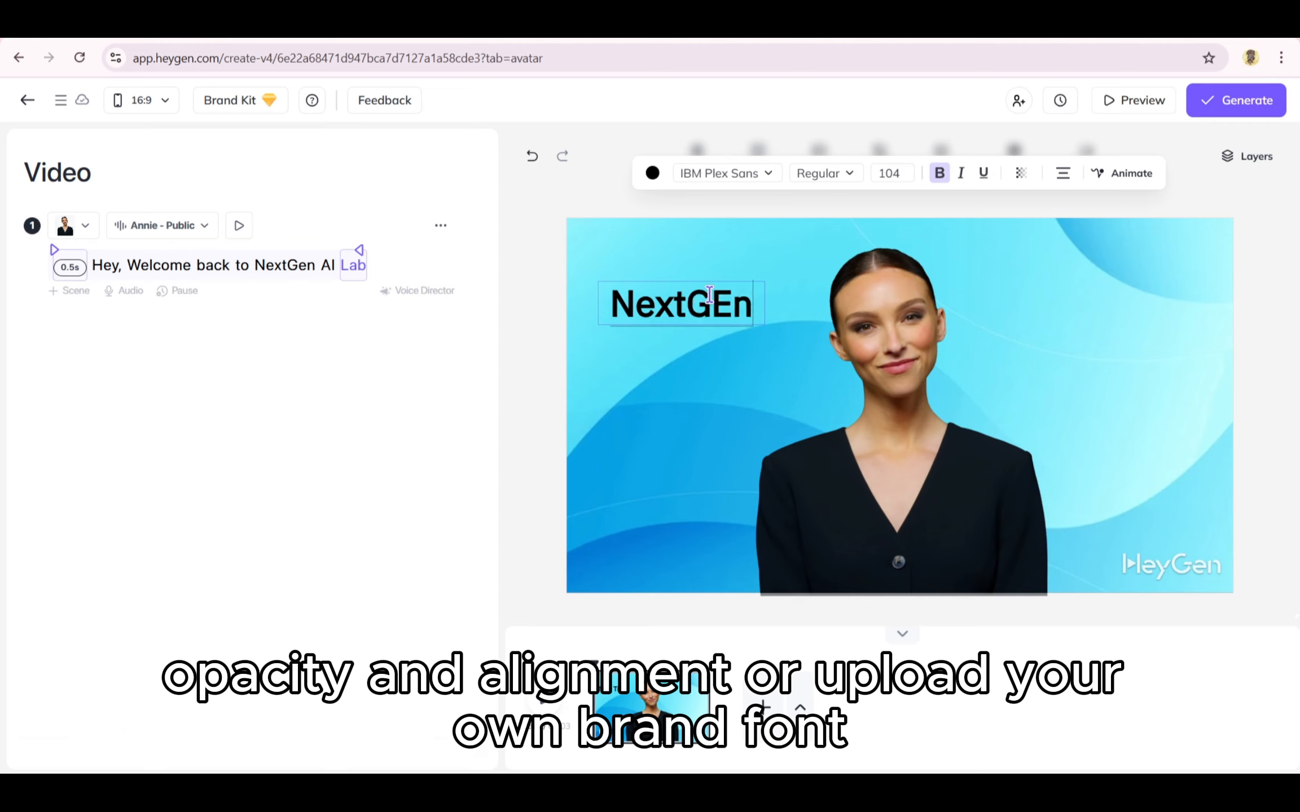
{"action": "key", "text": "BackSpace"}
{"action": "key", "text": "BackSpace"}
{"action": "type", "text": "en"}
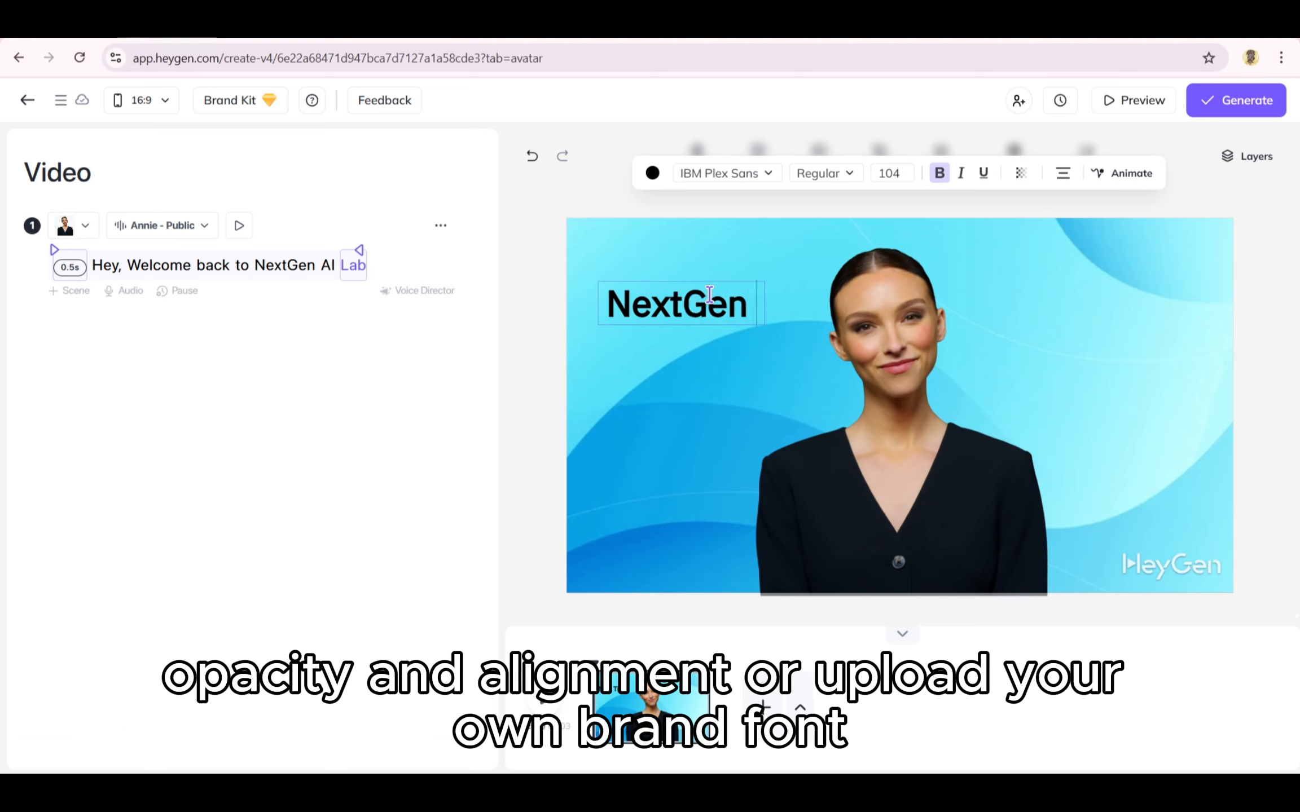
{"action": "type", "text": " AI La"}
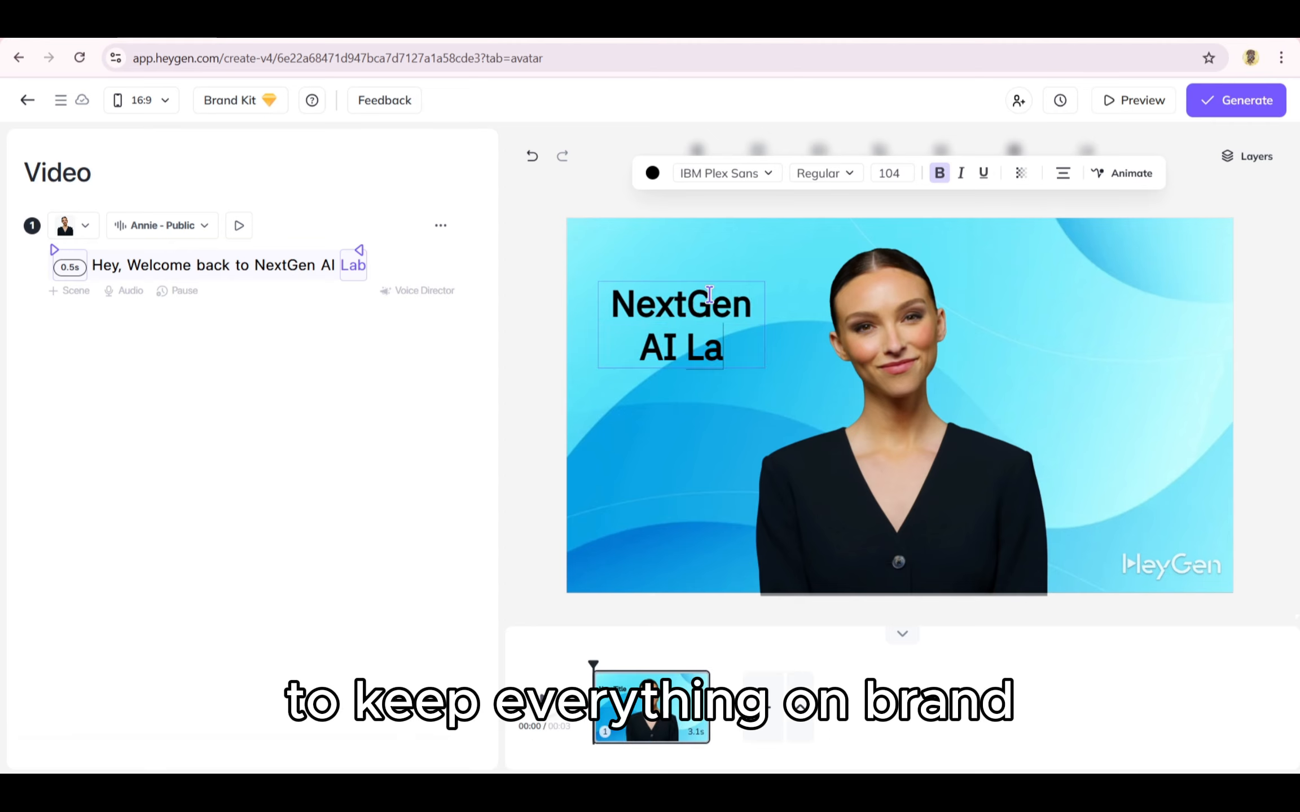
{"action": "type", "text": "b"}
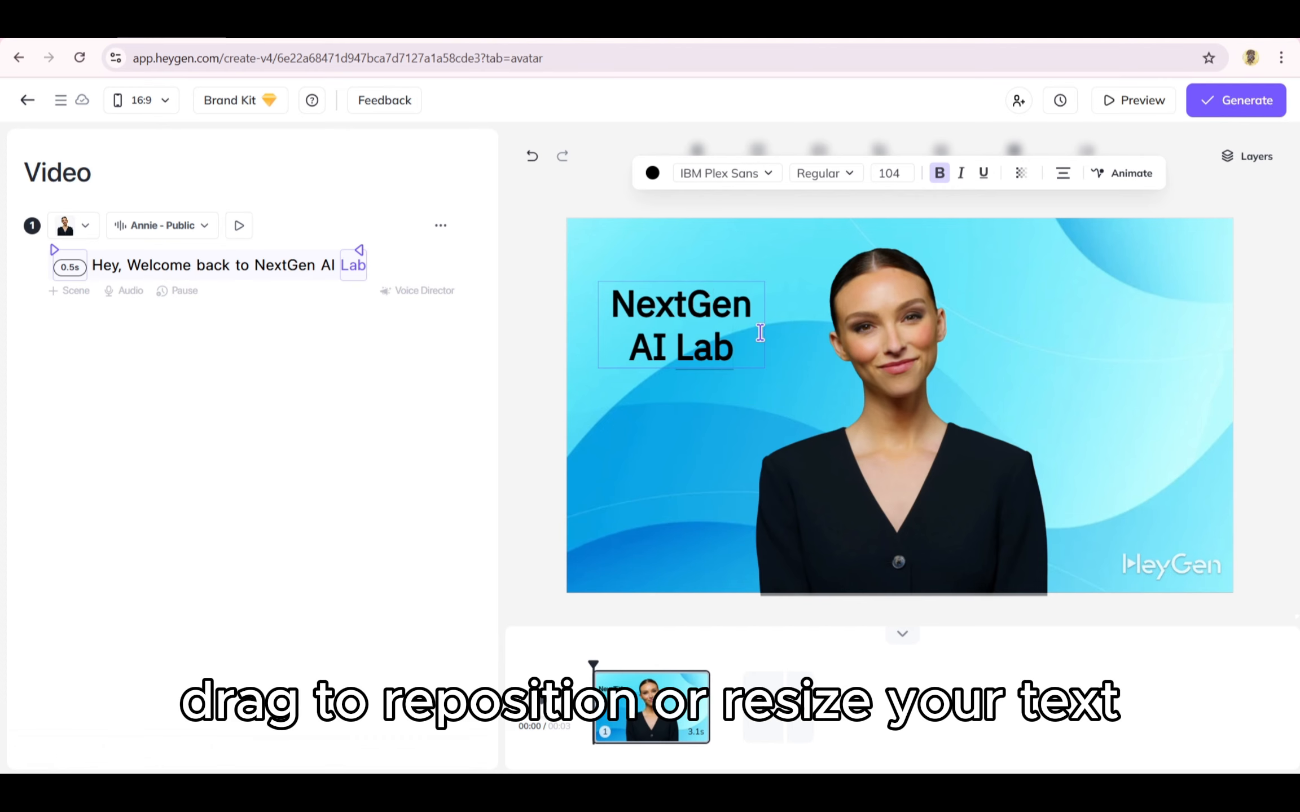
Step: Nudge the NextGen AI Lab title slightly up and to the right
{"action": "left_click", "coordinate": [783, 391]}
{"action": "left_click", "coordinate": [530, 393]}
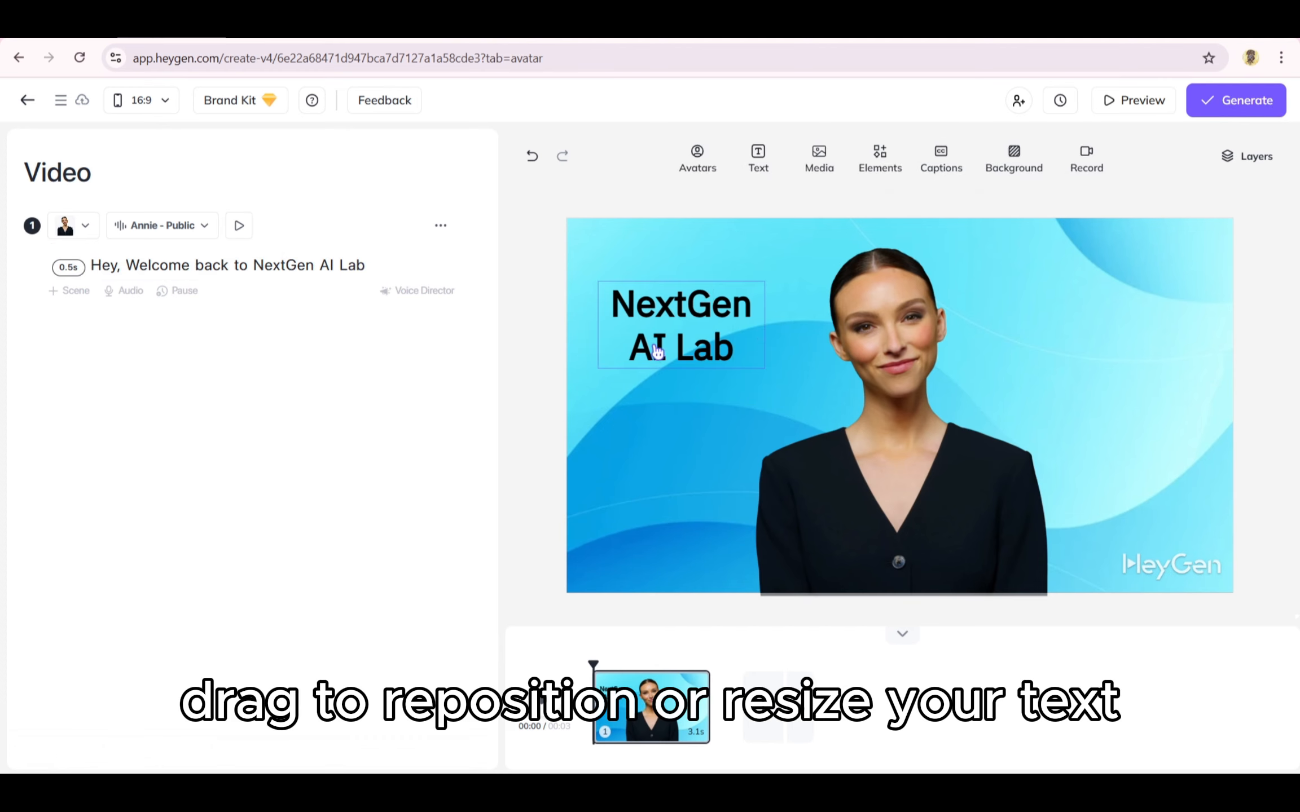
{"action": "left_click_drag", "start_coordinate": [652, 342], "coordinate": [665, 338]}
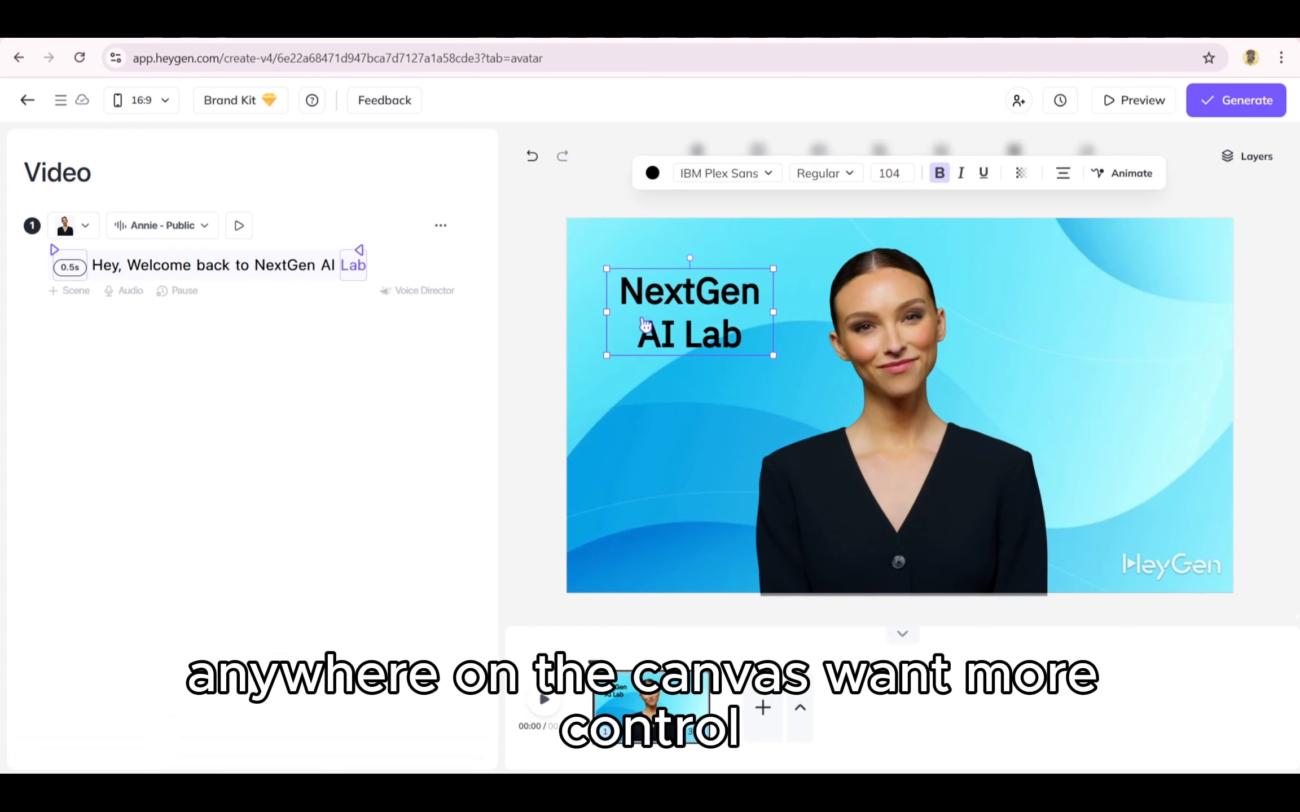
Step: Browse the font list for the title without changing the font
{"action": "left_click", "coordinate": [755, 173]}
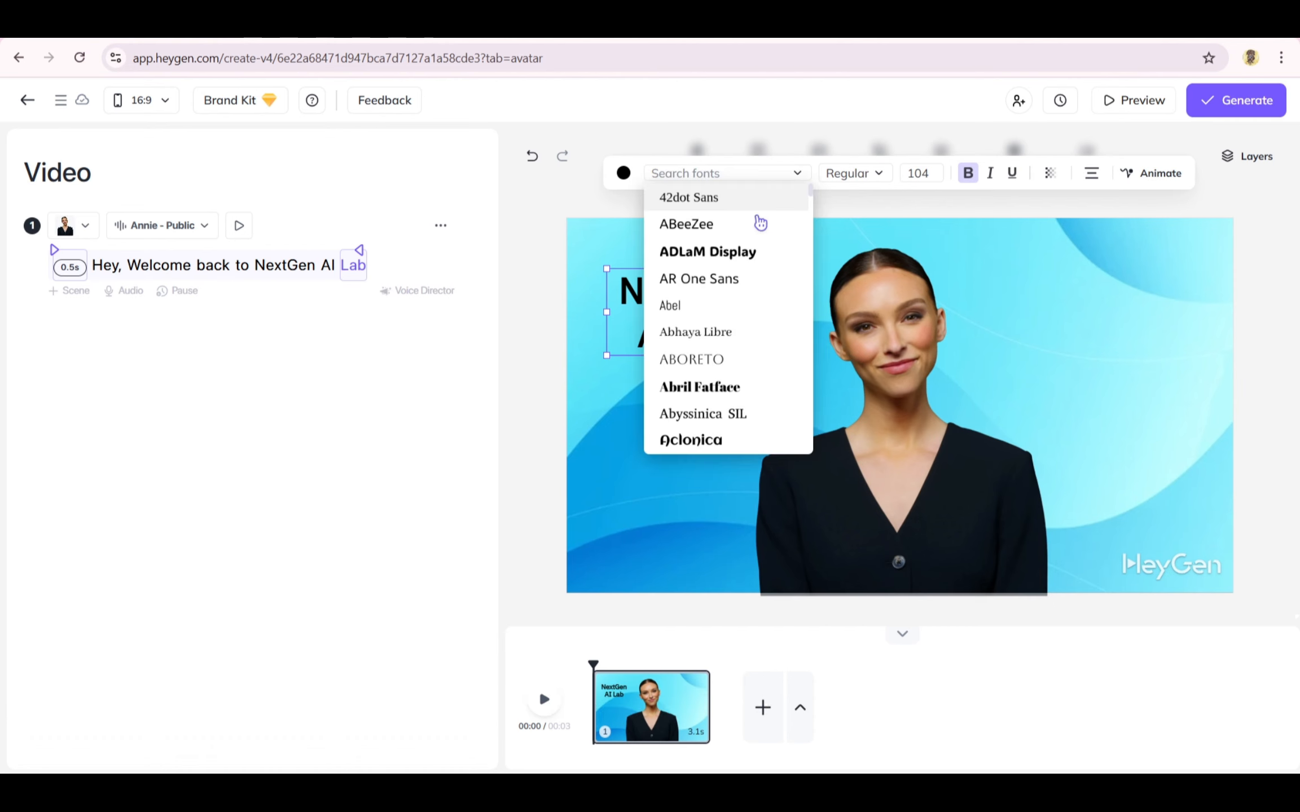
{"action": "scroll", "coordinate": [747, 257], "scroll_direction": "down", "scroll_amount": 10}
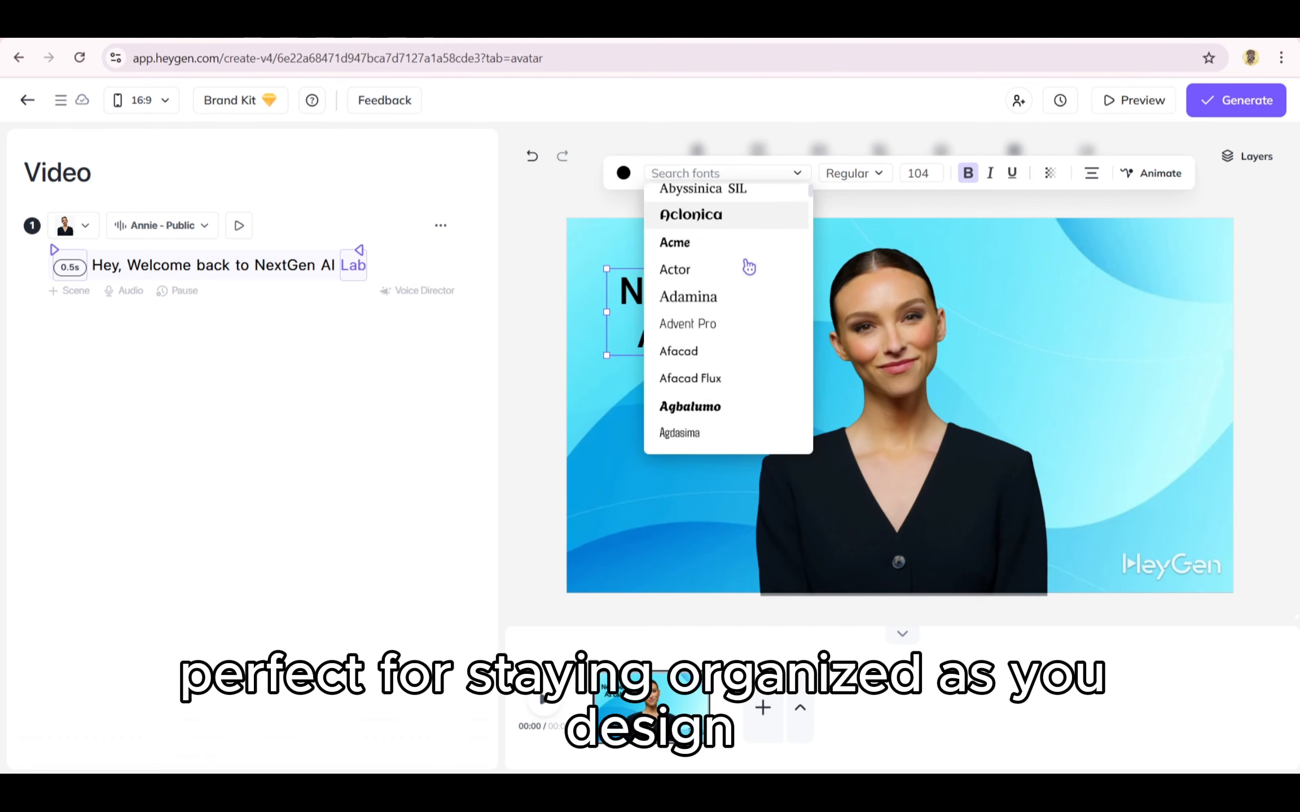
{"action": "left_click", "coordinate": [548, 196]}
{"action": "left_click", "coordinate": [797, 340]}
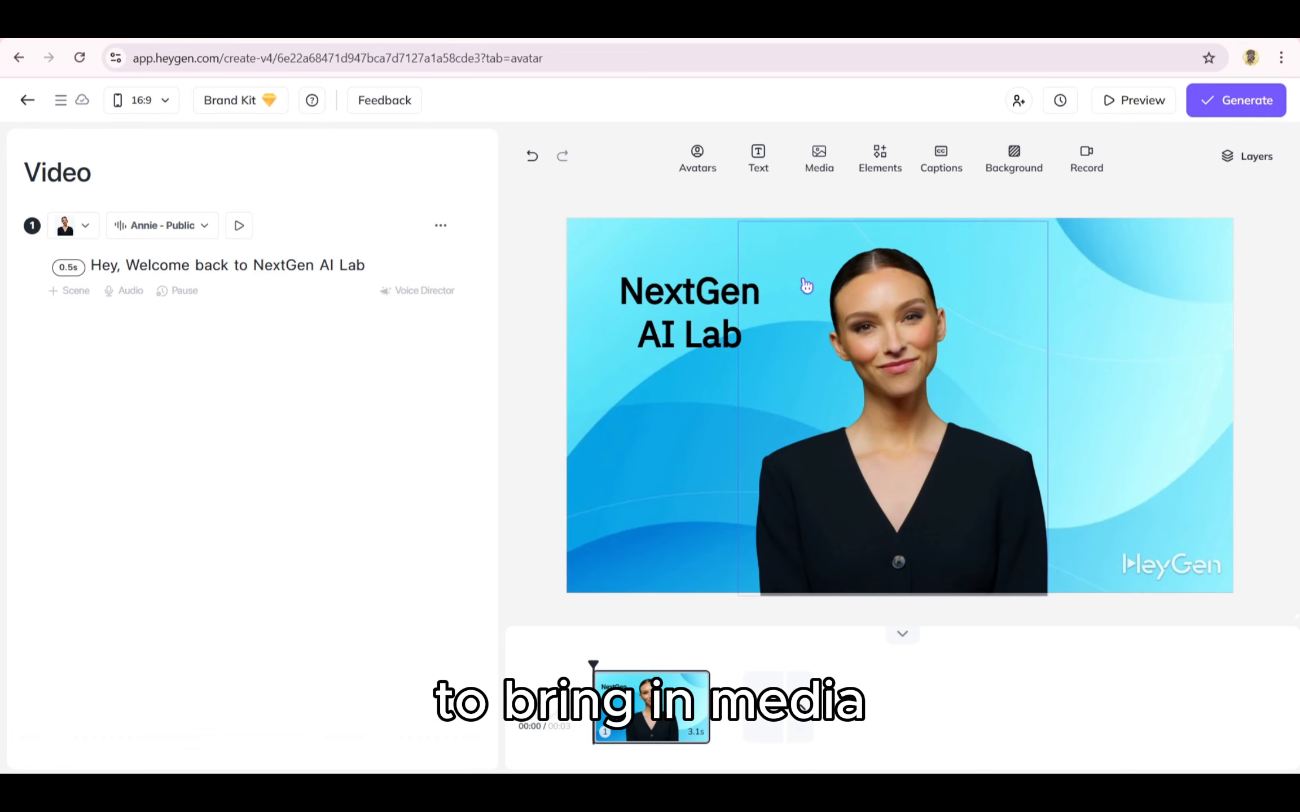
Step: Insert a red poppy stock image from the media library, place it on the right side and shrink it
{"action": "left_click", "coordinate": [829, 159]}
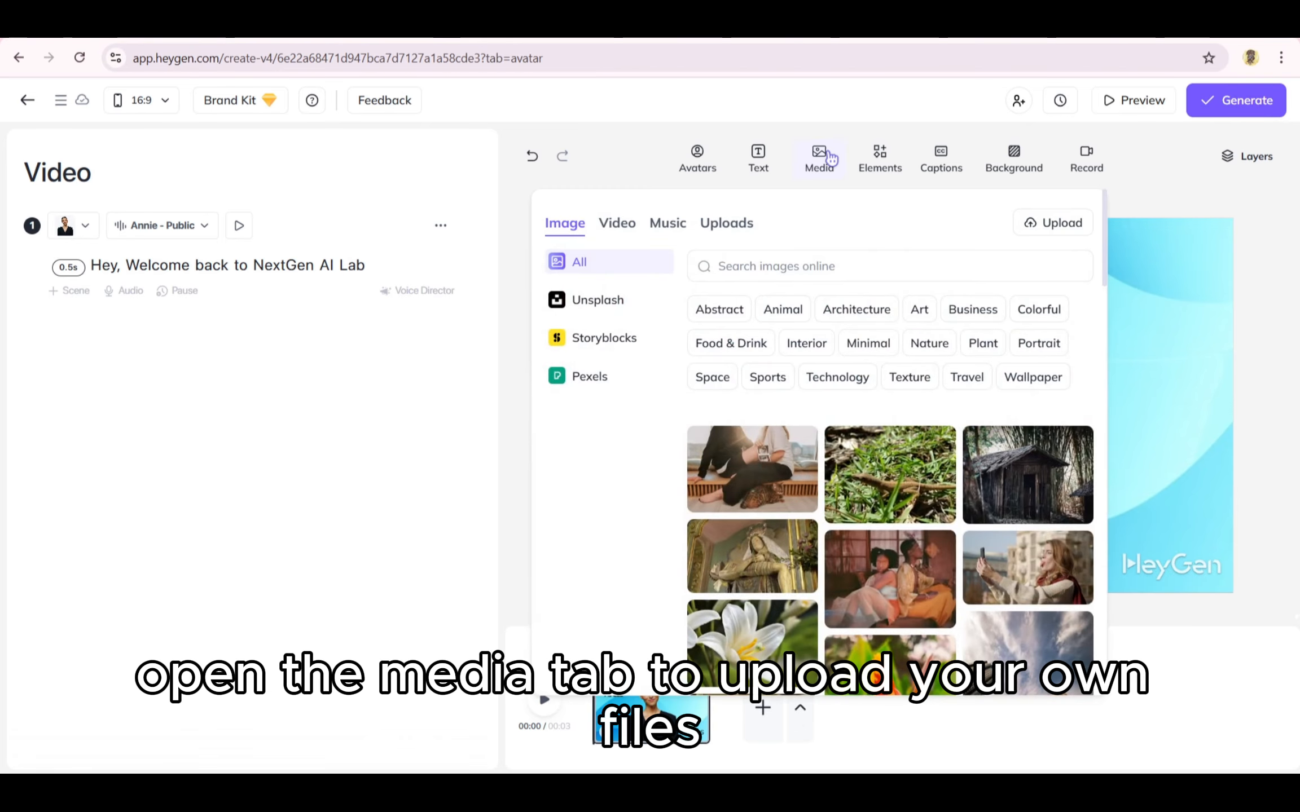
{"action": "scroll", "coordinate": [831, 436], "scroll_direction": "down", "scroll_amount": 10}
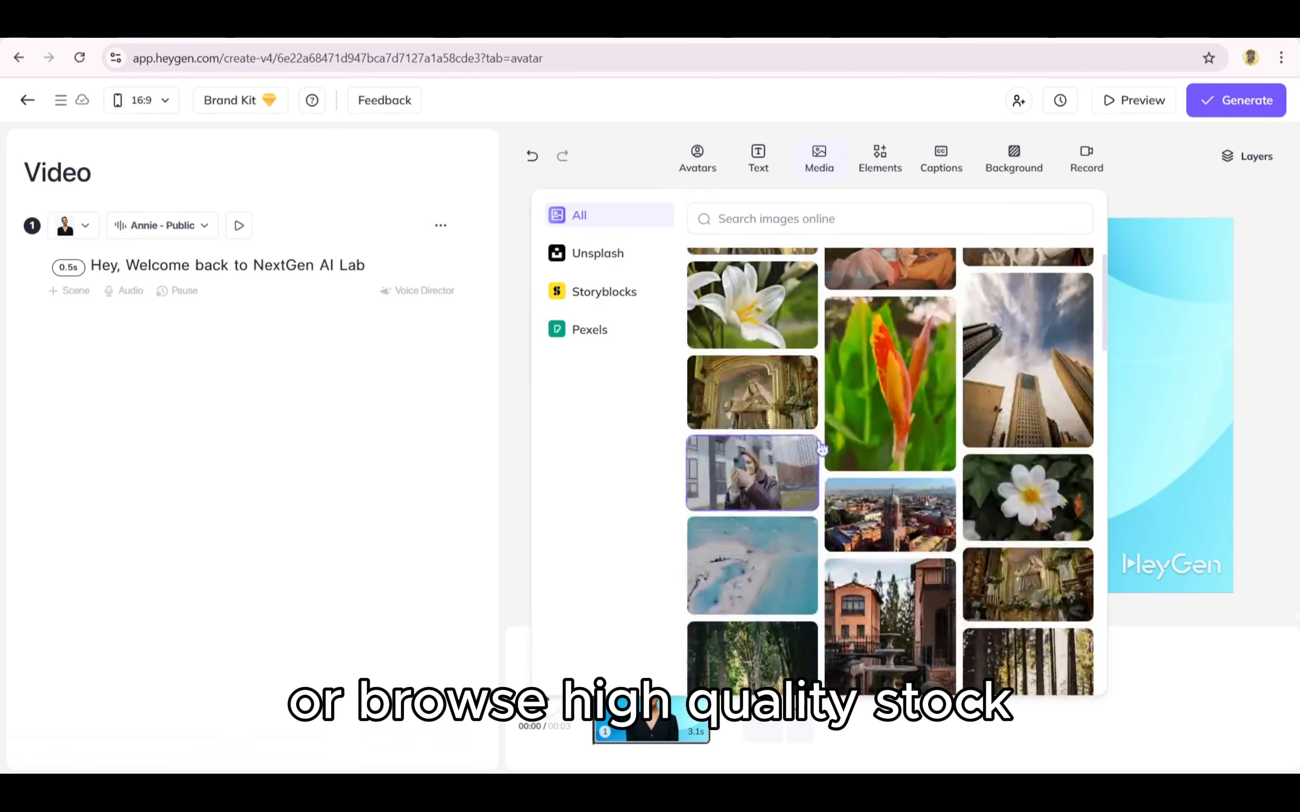
{"action": "scroll", "coordinate": [831, 436], "scroll_direction": "down", "scroll_amount": 5}
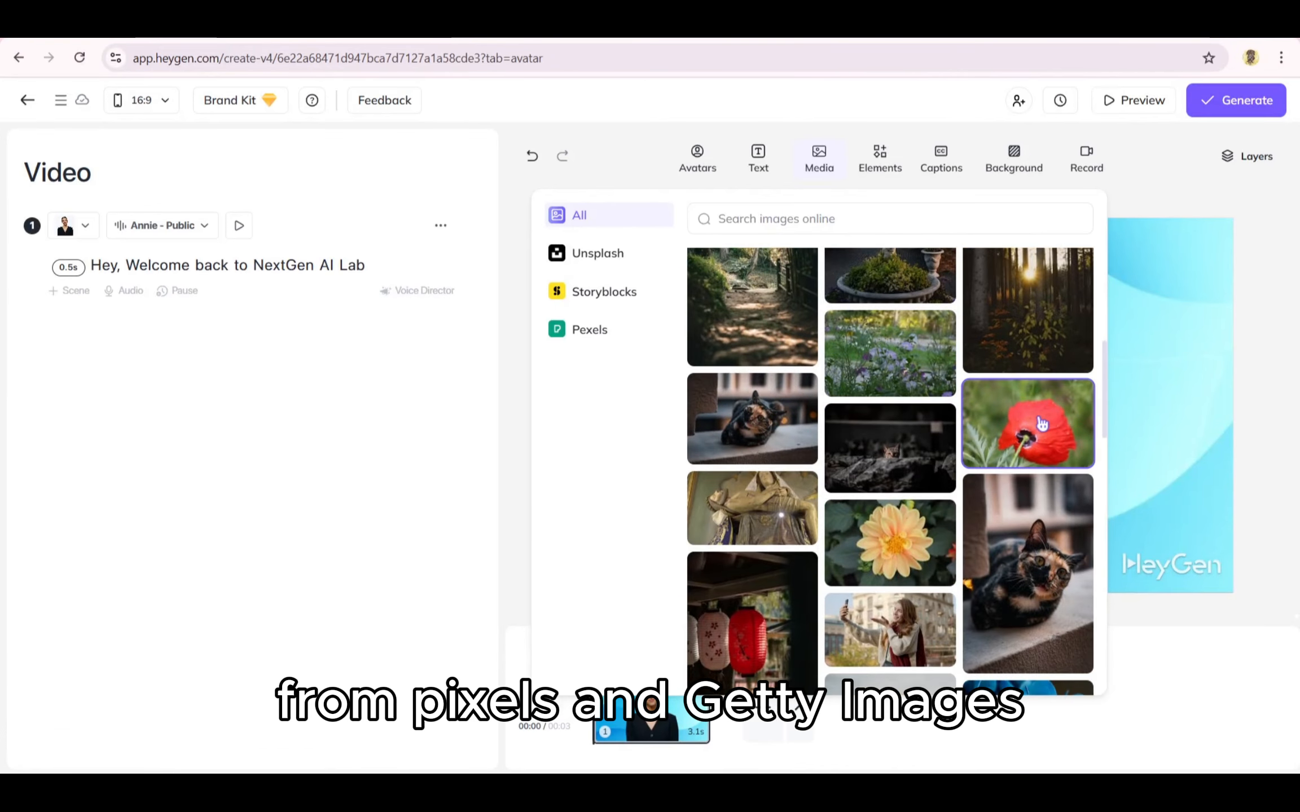
{"action": "left_click", "coordinate": [1041, 422]}
{"action": "left_click_drag", "start_coordinate": [936, 425], "coordinate": [1109, 469]}
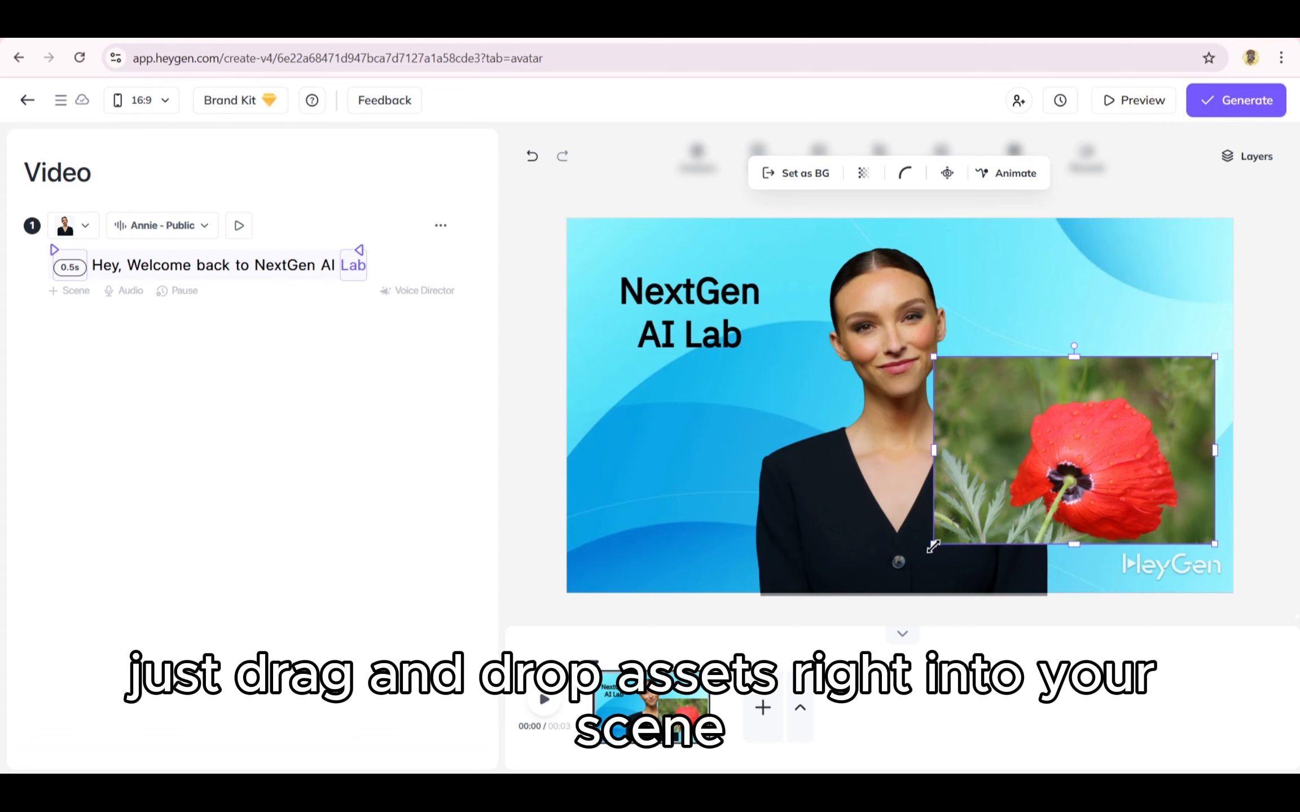
{"action": "left_click_drag", "start_coordinate": [932, 542], "coordinate": [1023, 462]}
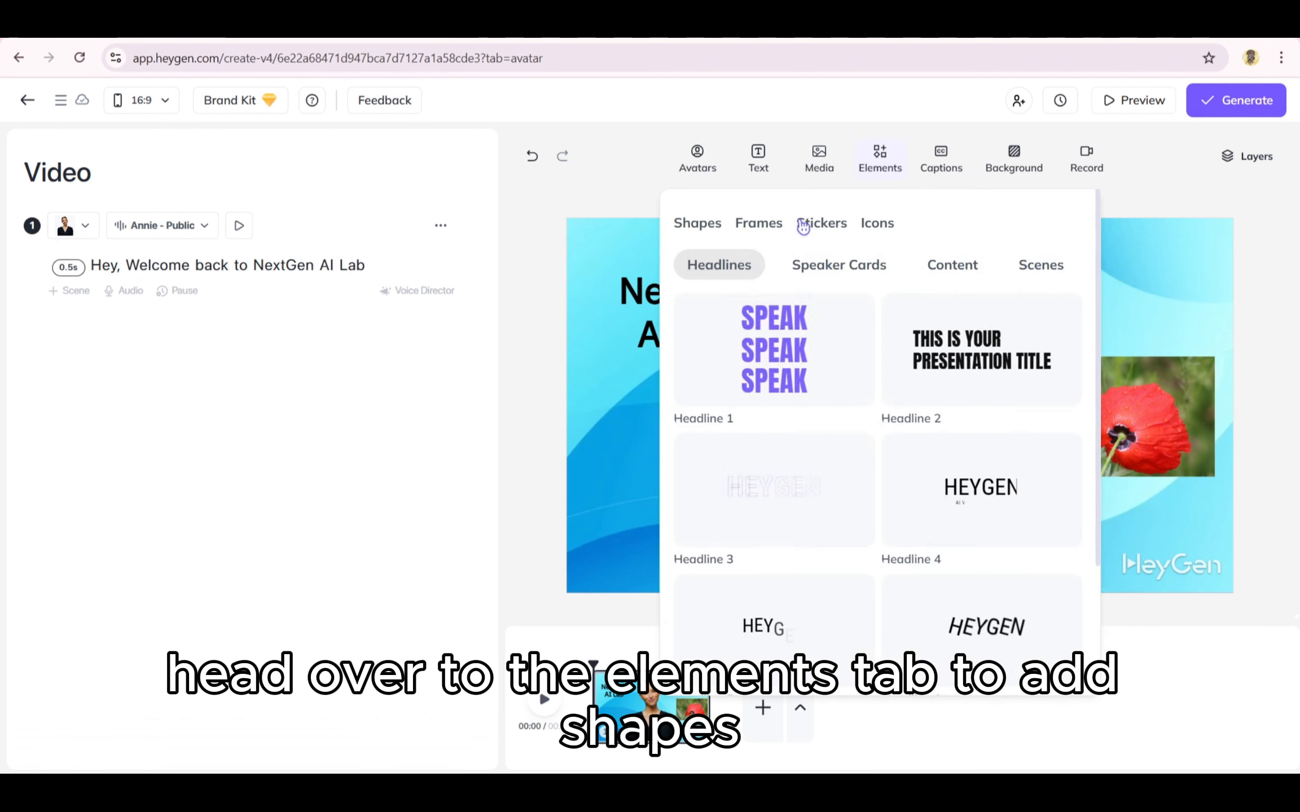
Step: Add a phone frame element and drop the poppy image into it
{"action": "left_click", "coordinate": [758, 223]}
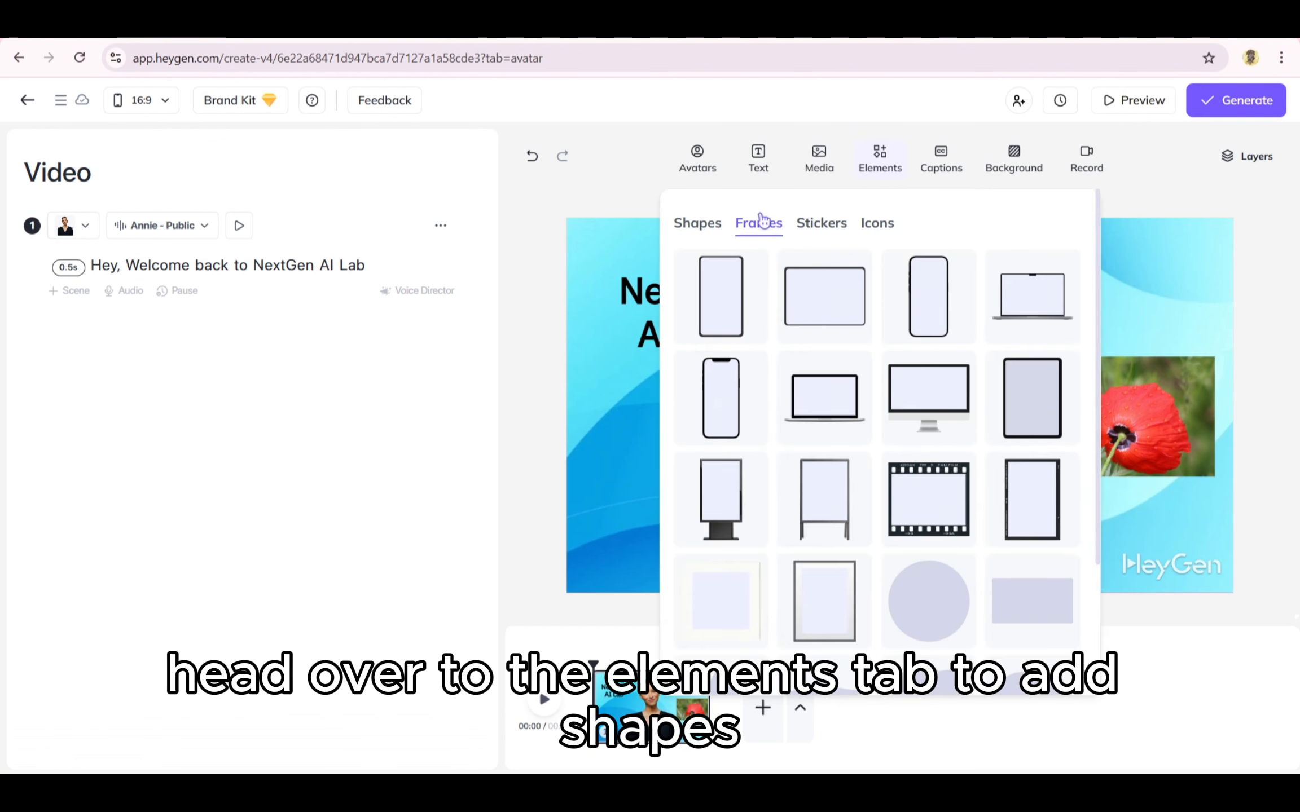
{"action": "left_click", "coordinate": [816, 225]}
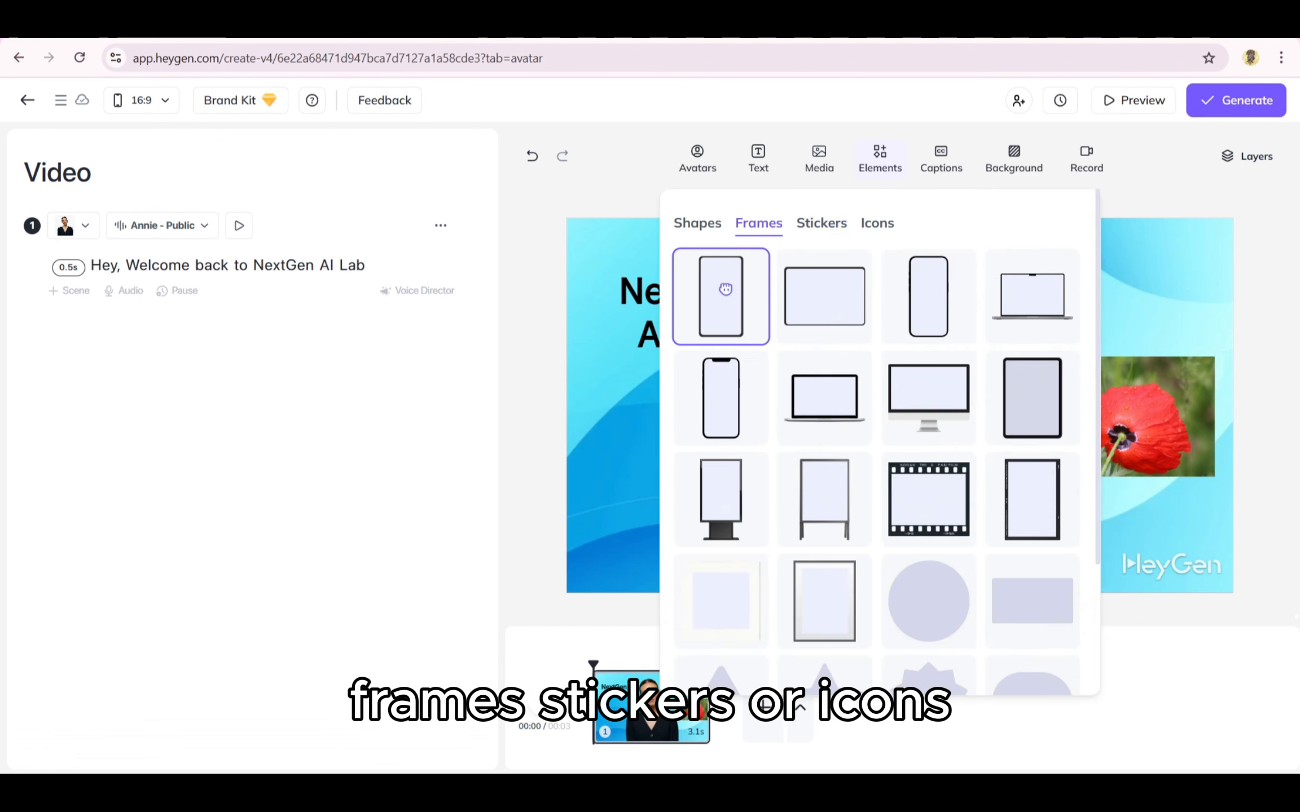
{"action": "left_click", "coordinate": [722, 293]}
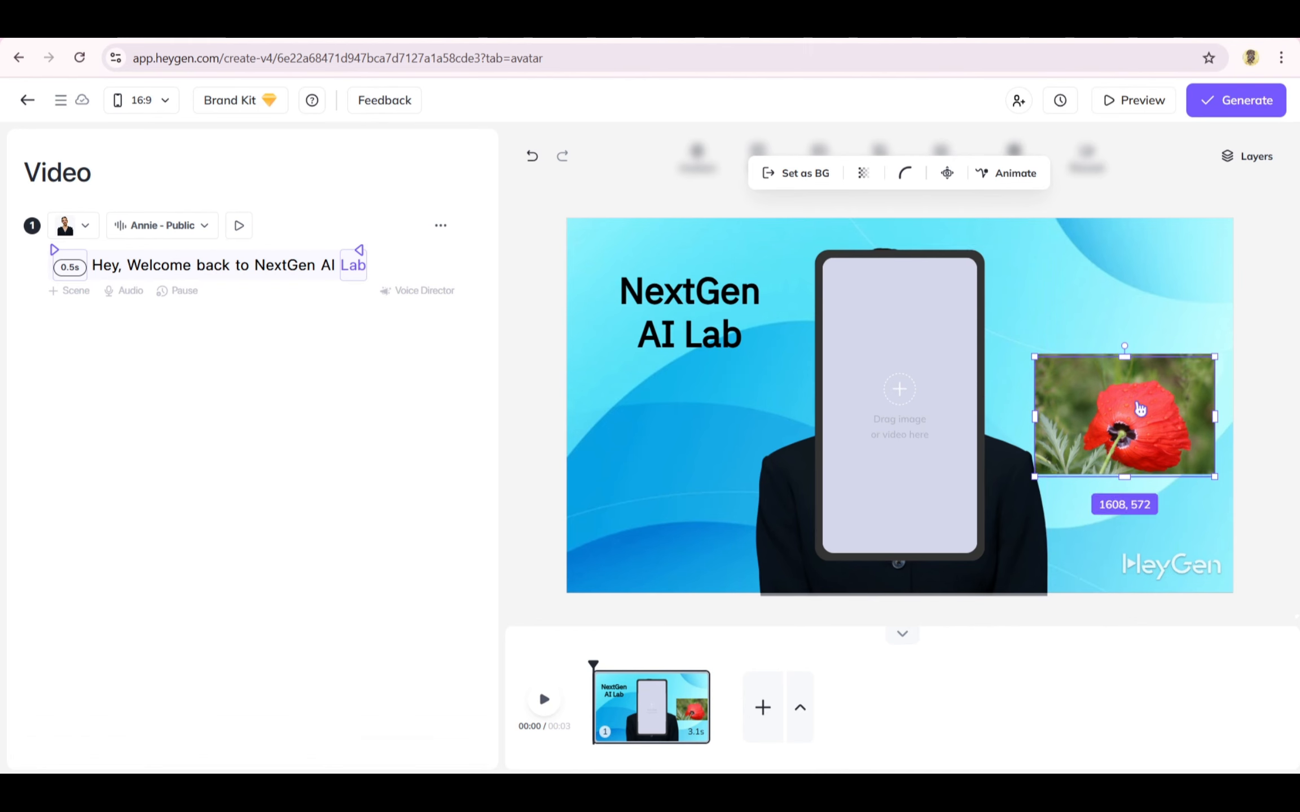
{"action": "left_click_drag", "start_coordinate": [1125, 415], "coordinate": [872, 393]}
{"action": "left_click", "coordinate": [830, 161]}
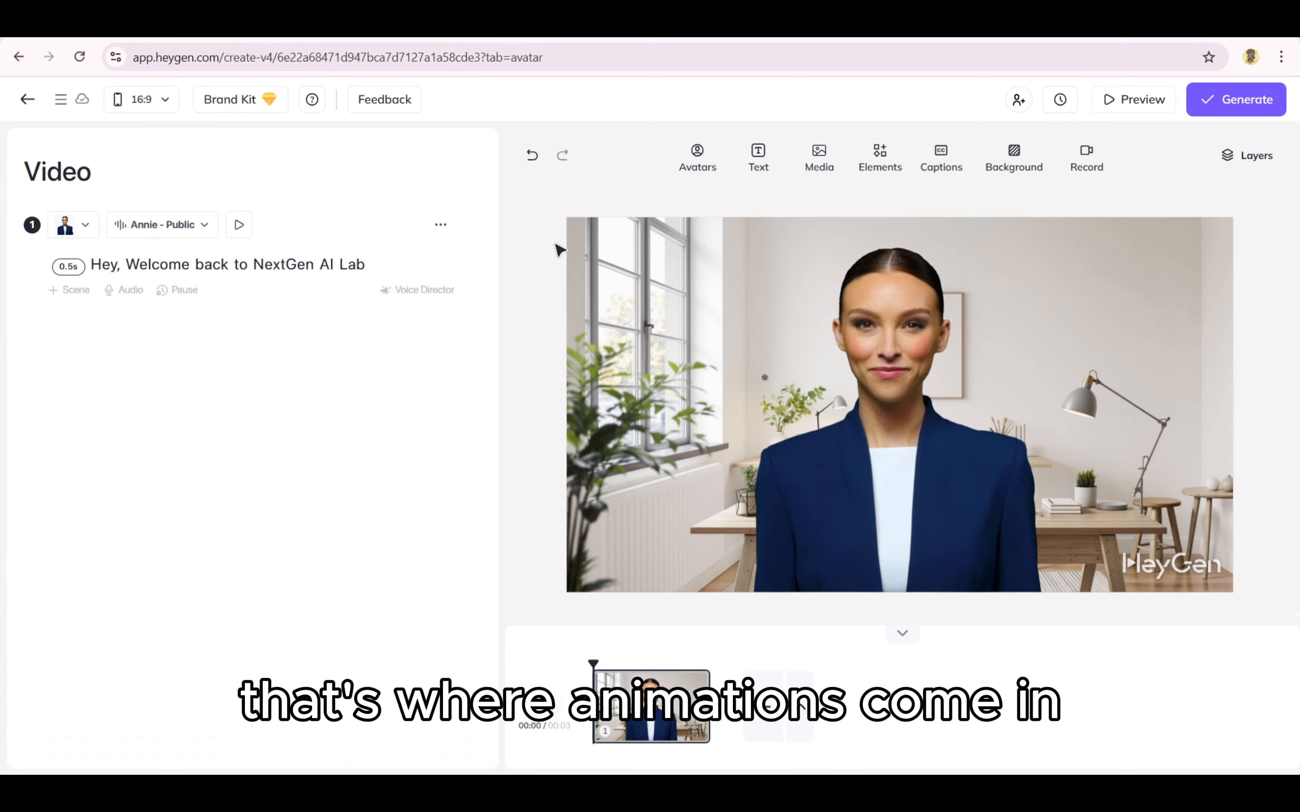
Step: Add a Title text box to the office scene and move it to the upper left
{"action": "left_click", "coordinate": [760, 161]}
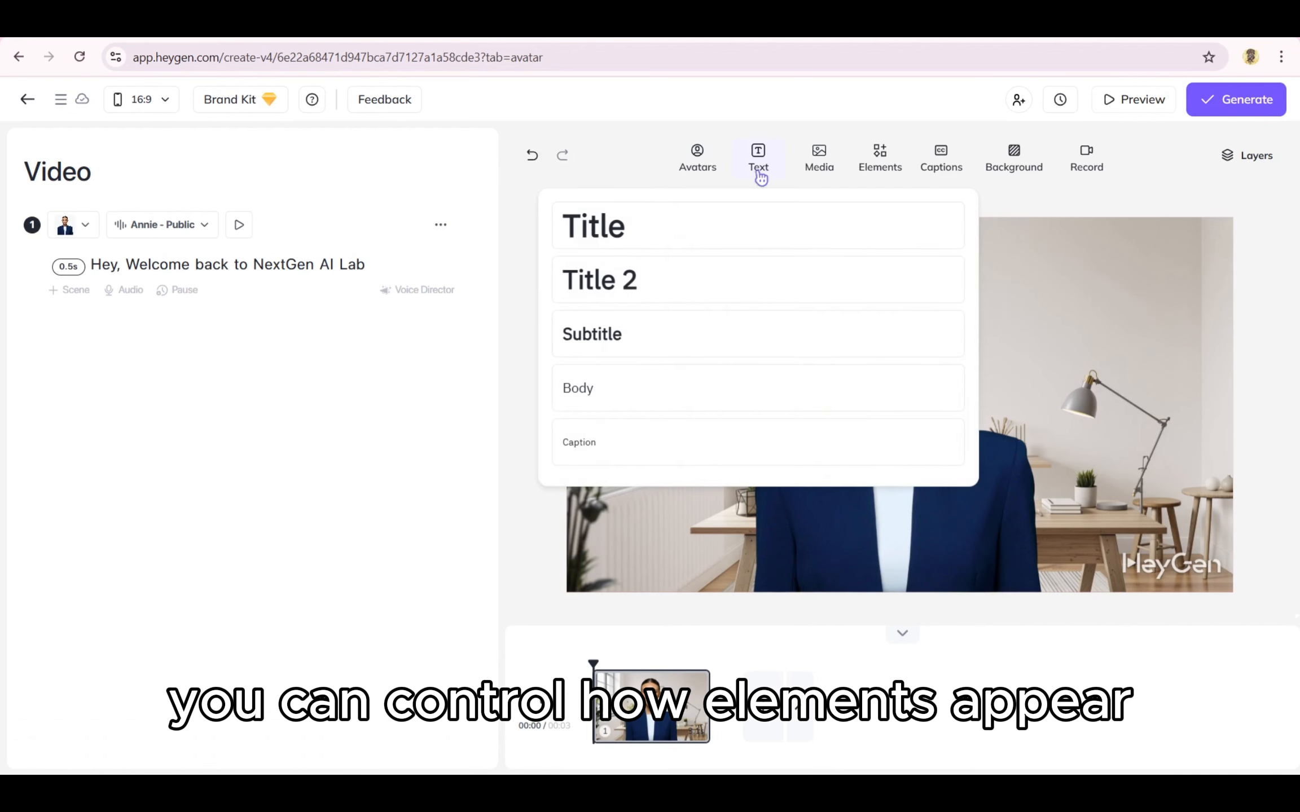
{"action": "left_click", "coordinate": [702, 235]}
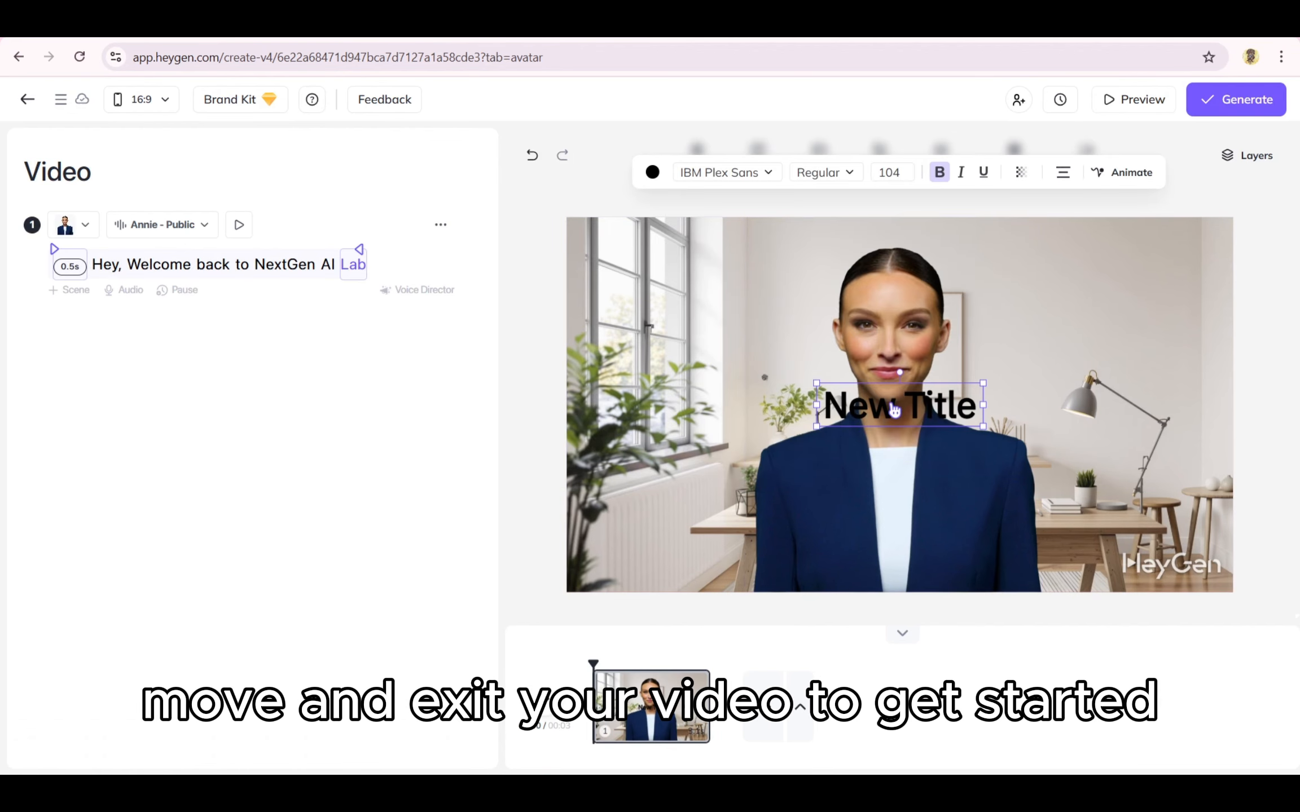
{"action": "left_click_drag", "start_coordinate": [869, 391], "coordinate": [725, 321]}
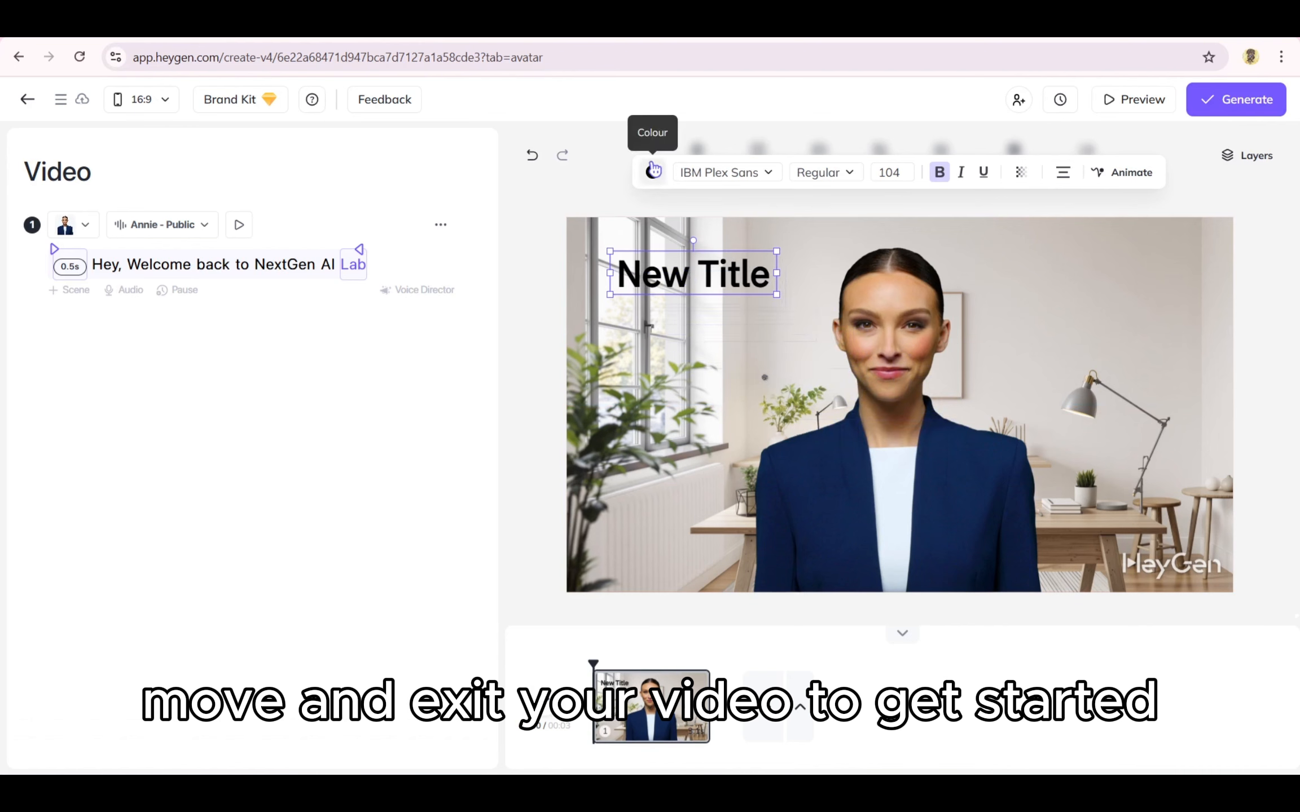
Step: Change the title's text colour to red
{"action": "left_click", "coordinate": [653, 173]}
{"action": "left_click", "coordinate": [724, 292]}
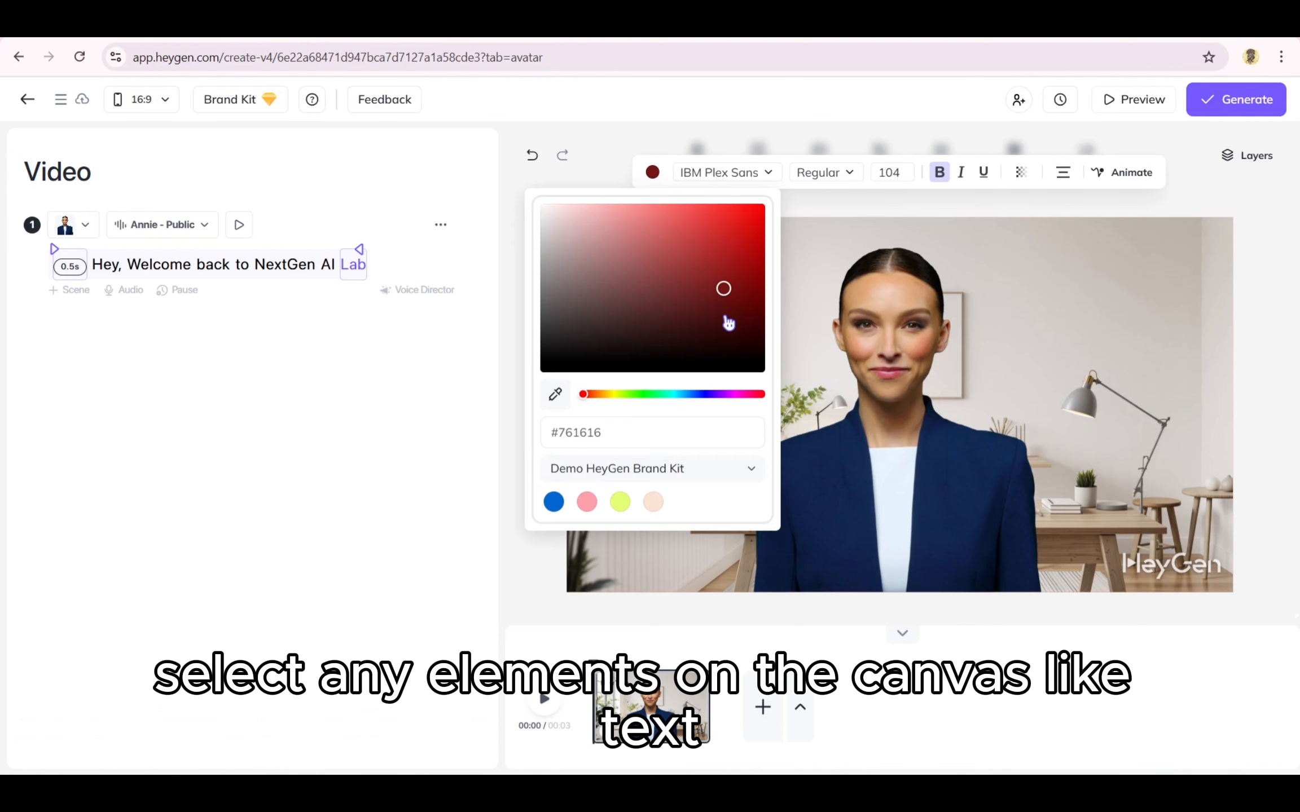
{"action": "left_click", "coordinate": [715, 329]}
{"action": "left_click", "coordinate": [731, 228]}
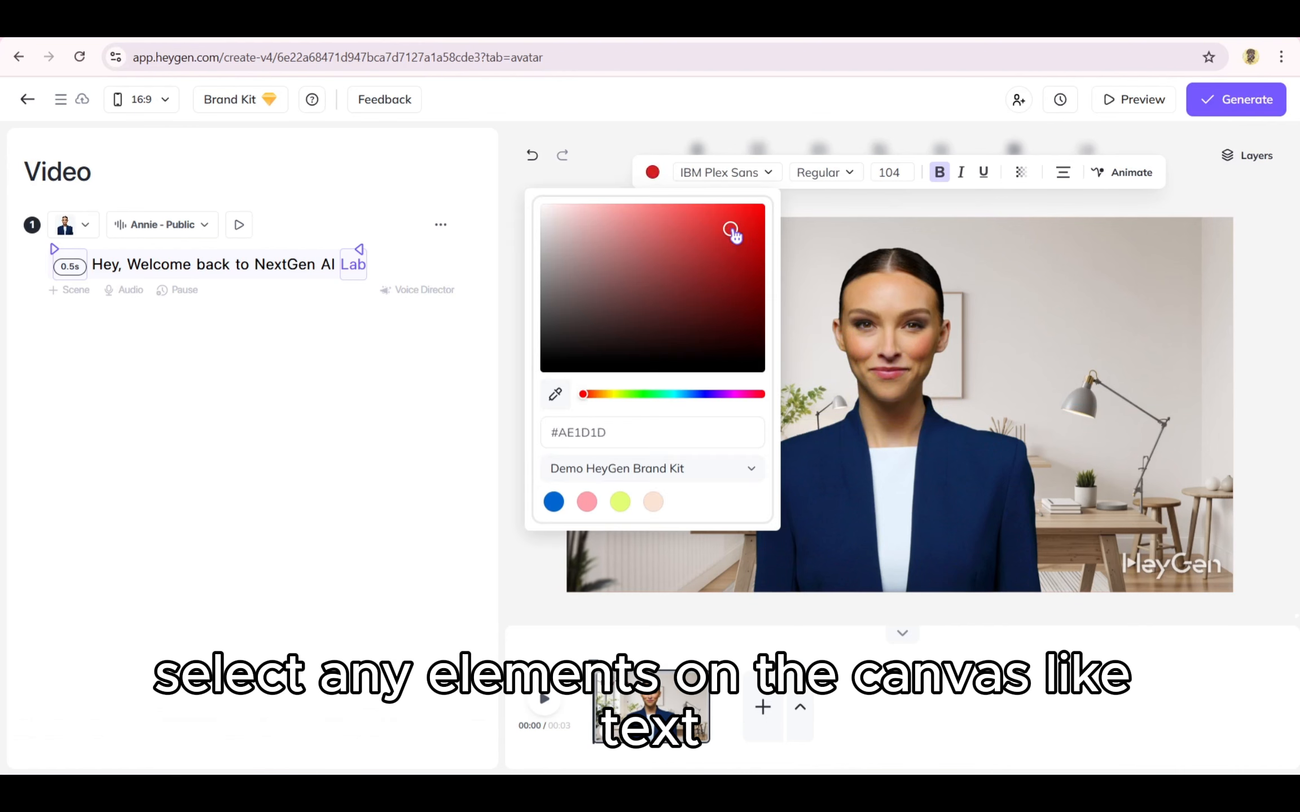
{"action": "left_click", "coordinate": [589, 163]}
{"action": "left_click", "coordinate": [654, 286]}
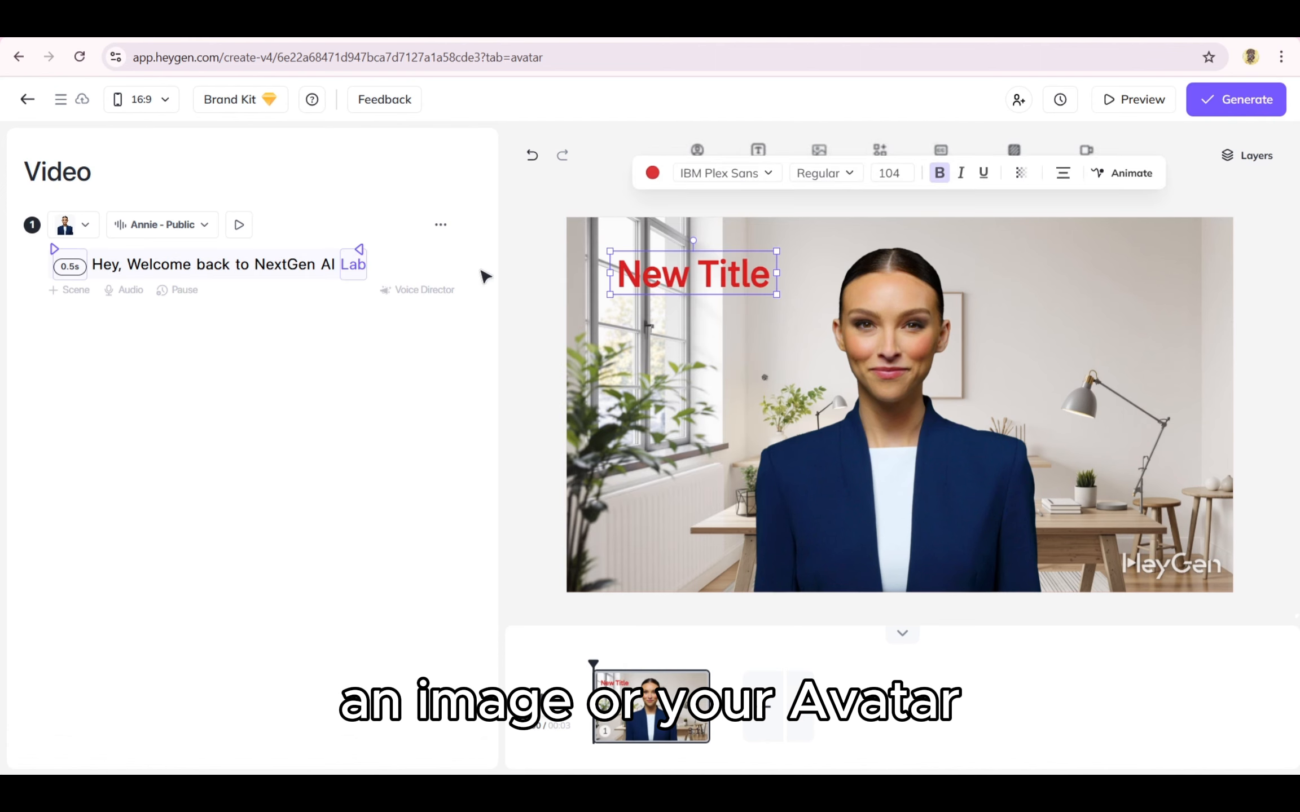
Step: Set the title to appear at the word "Welcome" in the script
{"action": "left_click", "coordinate": [131, 259]}
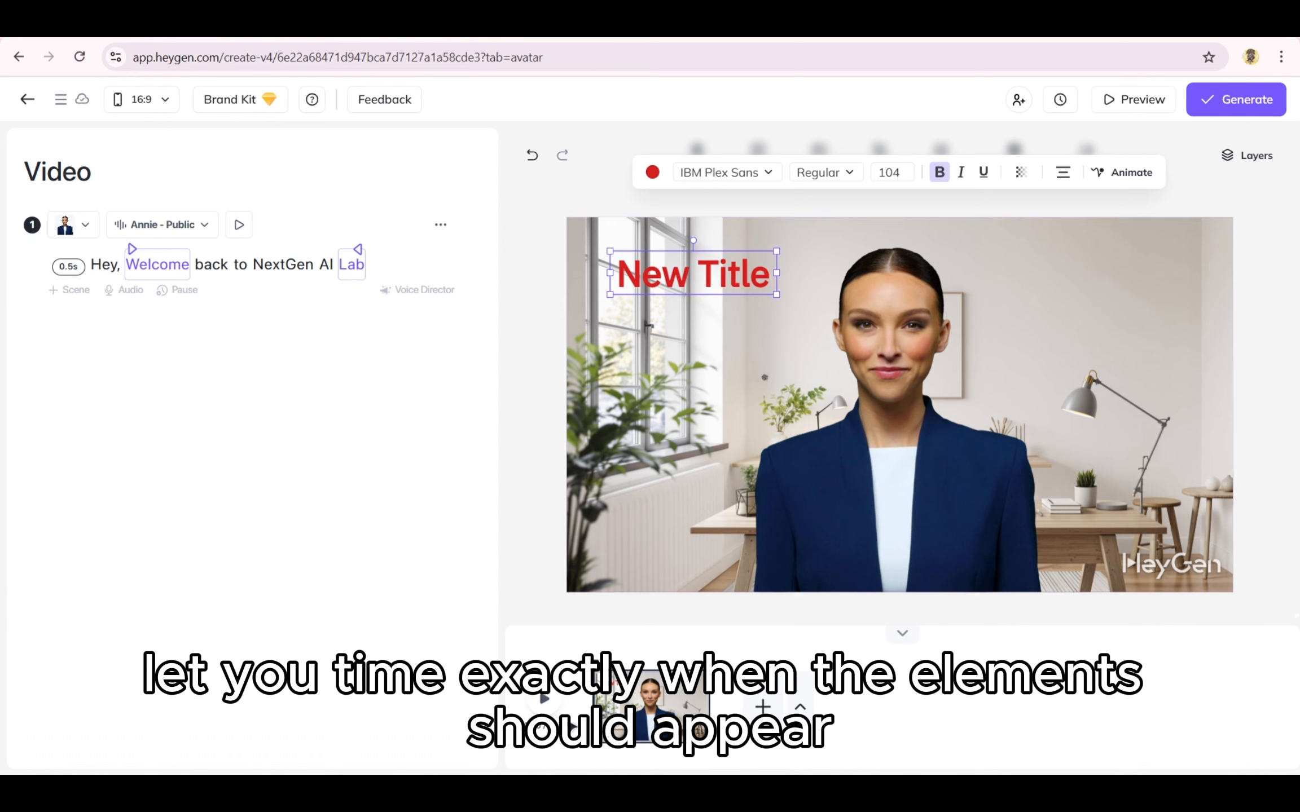
{"action": "left_click", "coordinate": [621, 657]}
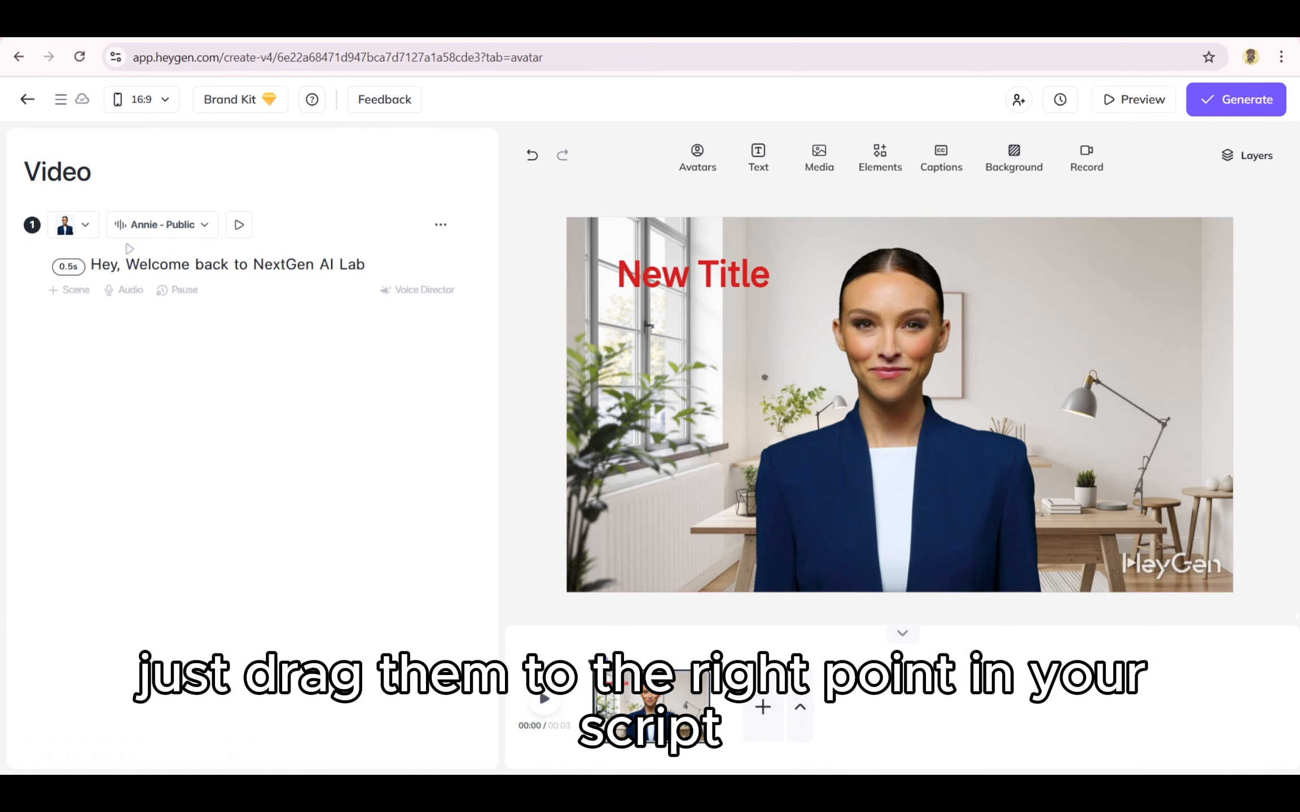
{"action": "left_click_drag", "start_coordinate": [593, 661], "coordinate": [700, 666]}
{"action": "left_click", "coordinate": [694, 275]}
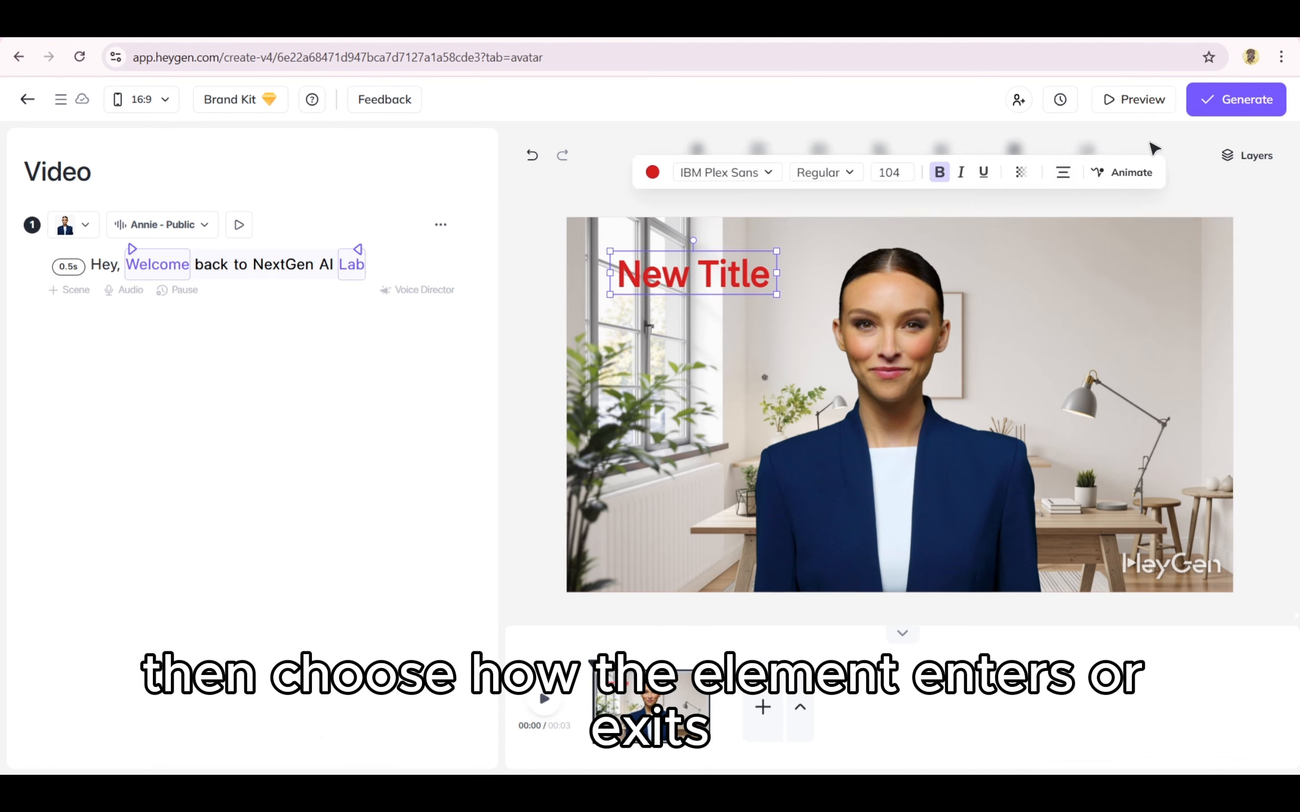
Step: Change the title's animation to Grow
{"action": "left_click", "coordinate": [1120, 172]}
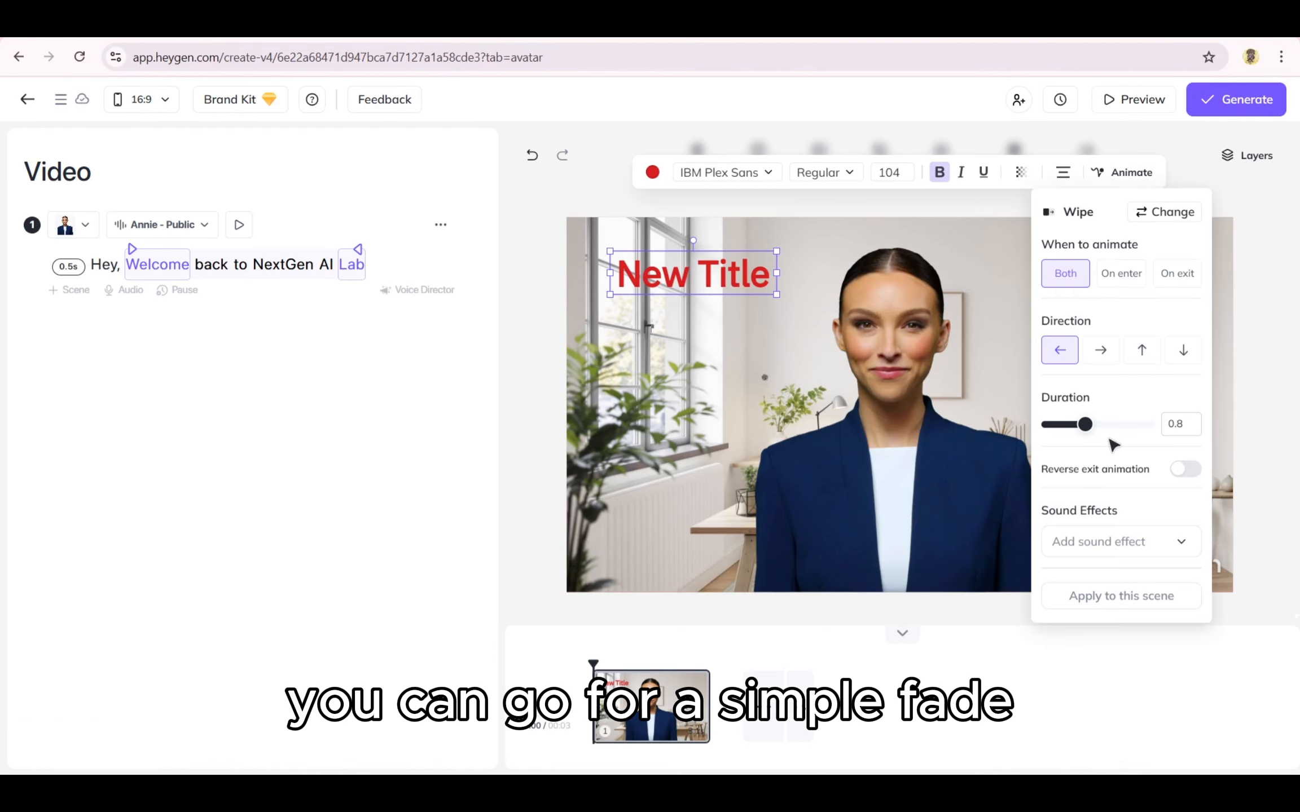
{"action": "left_click", "coordinate": [1174, 213]}
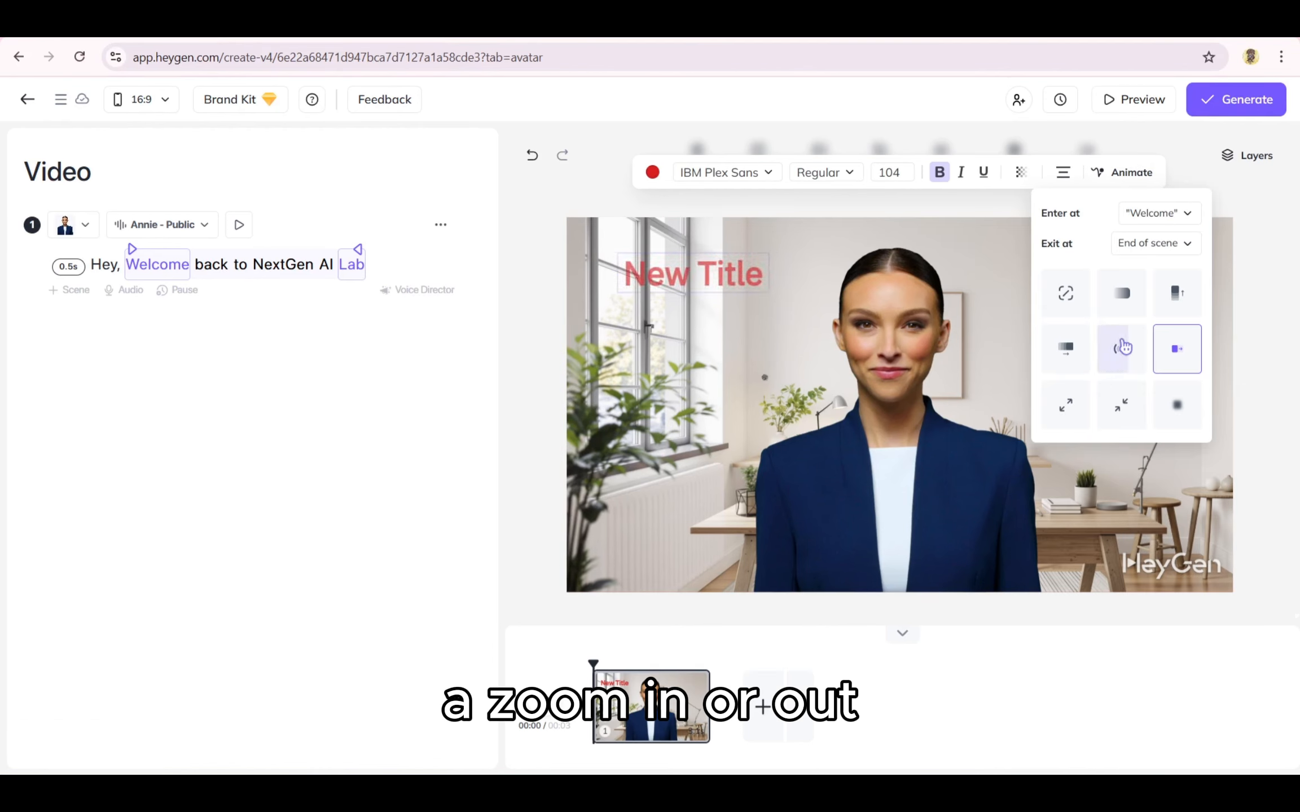
{"action": "left_click", "coordinate": [1071, 401]}
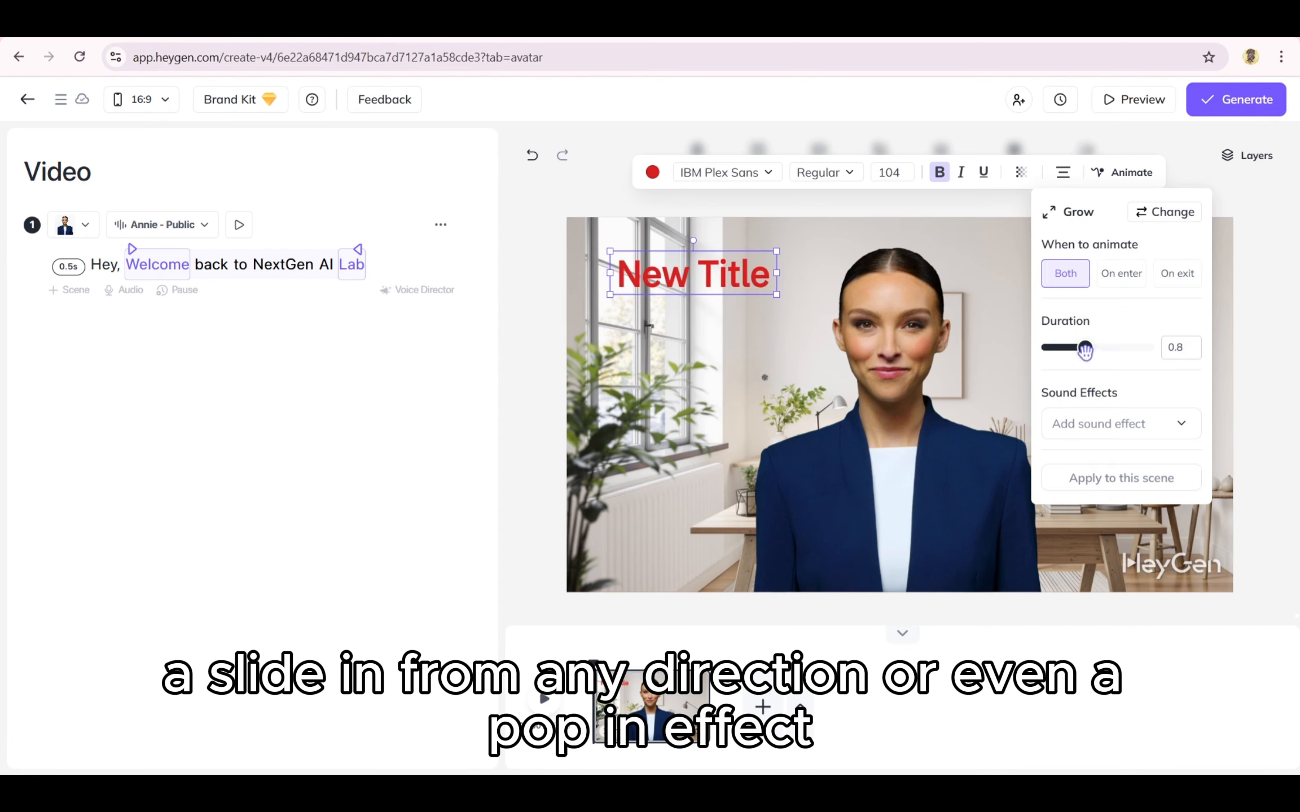
{"action": "mouse_move", "coordinate": [1084, 348]}
{"action": "left_mouse_down"}
{"action": "mouse_move", "coordinate": [1111, 350]}
{"action": "mouse_move", "coordinate": [1086, 355]}
{"action": "left_mouse_up"}
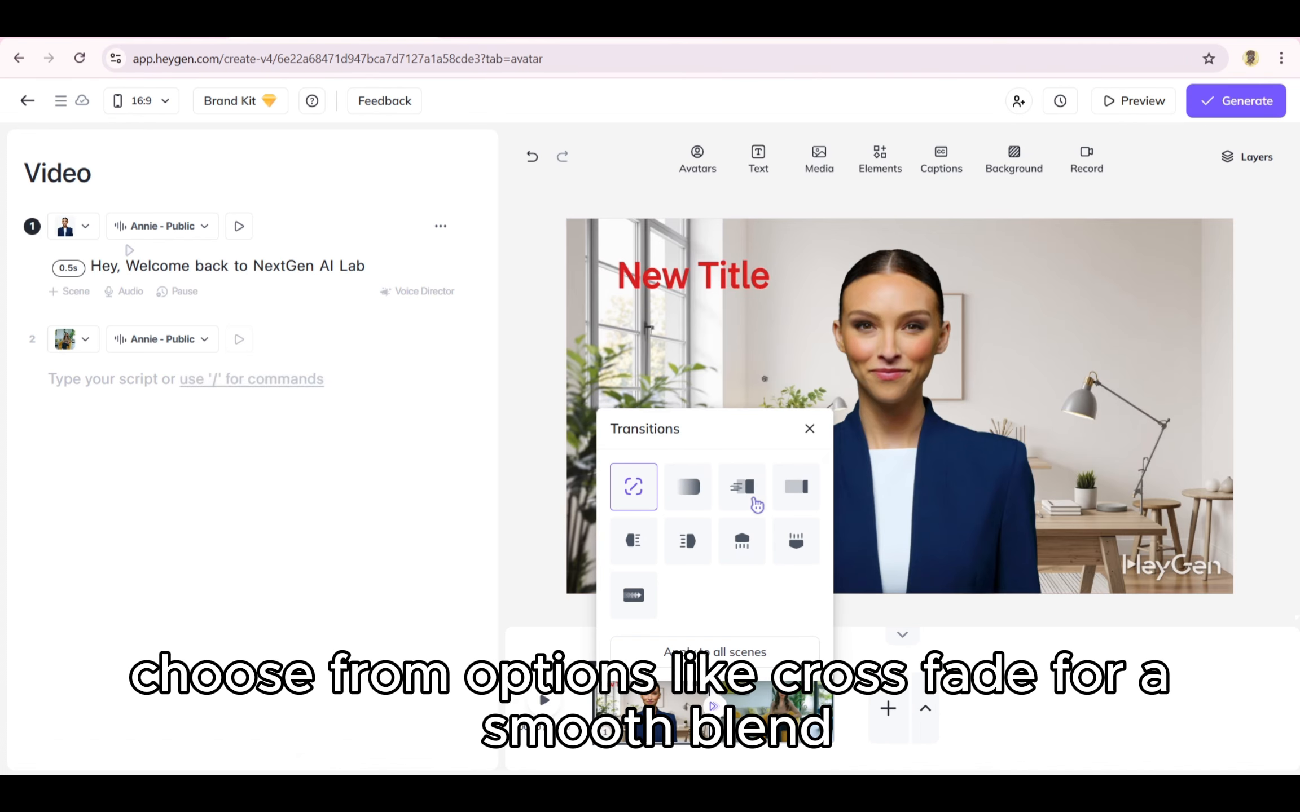
Step: Choose the cross fade transition, set its duration to 0.6s, and apply it to all scenes
{"action": "left_click", "coordinate": [686, 495]}
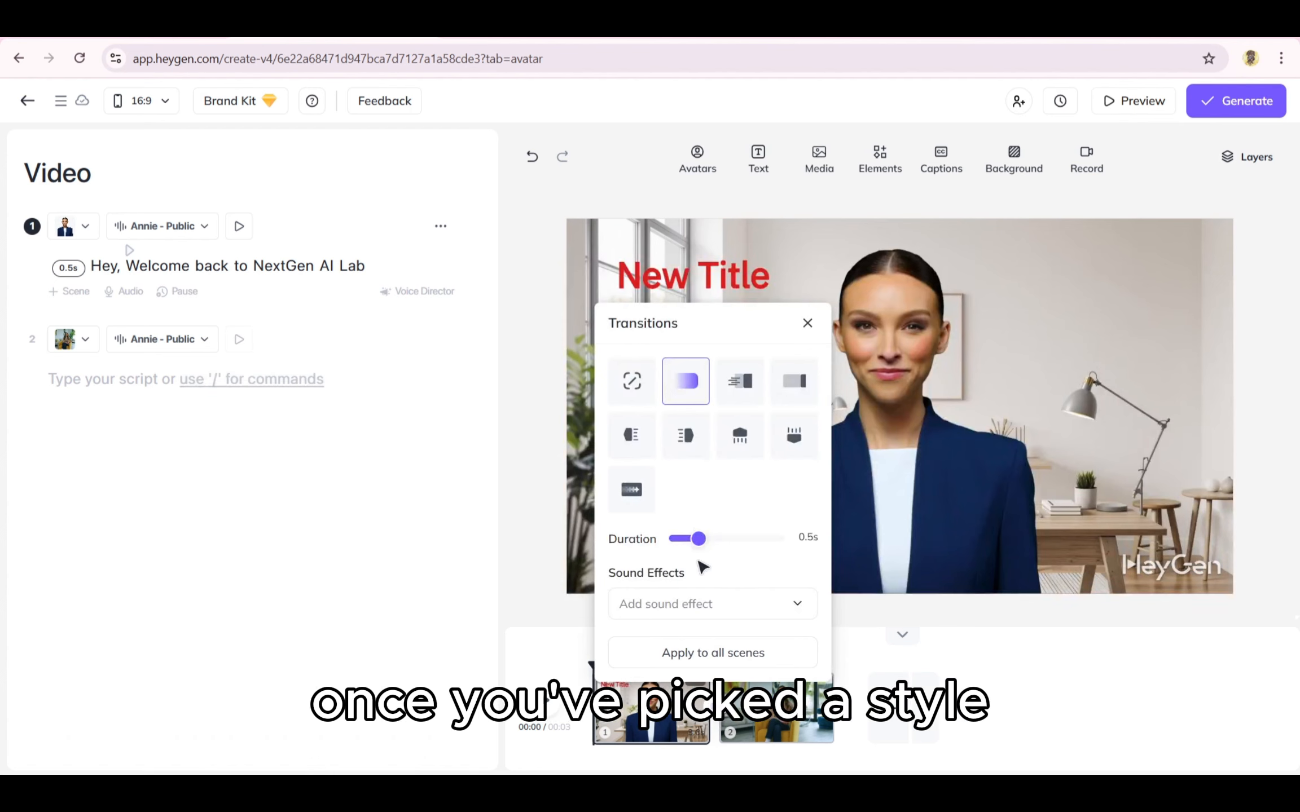
{"action": "left_click_drag", "start_coordinate": [694, 541], "coordinate": [702, 543]}
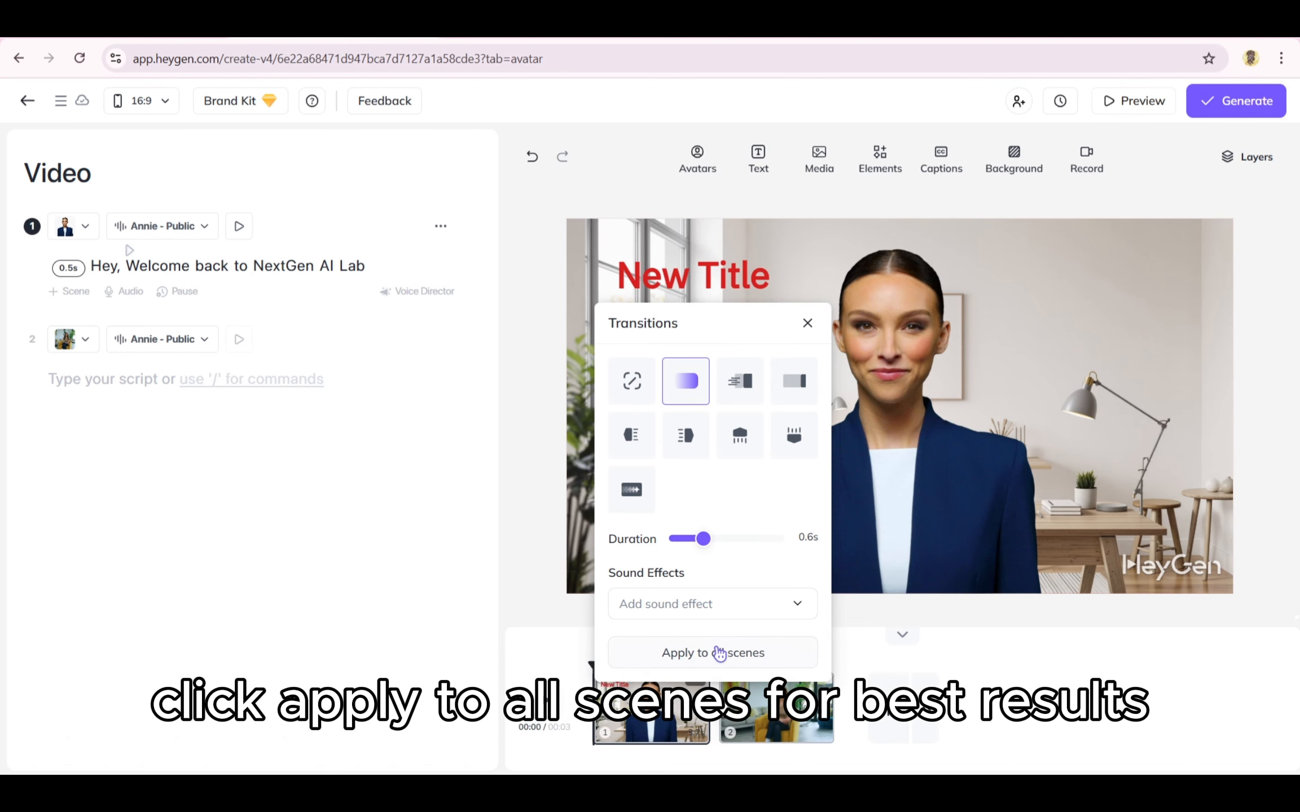
{"action": "left_click", "coordinate": [719, 653]}
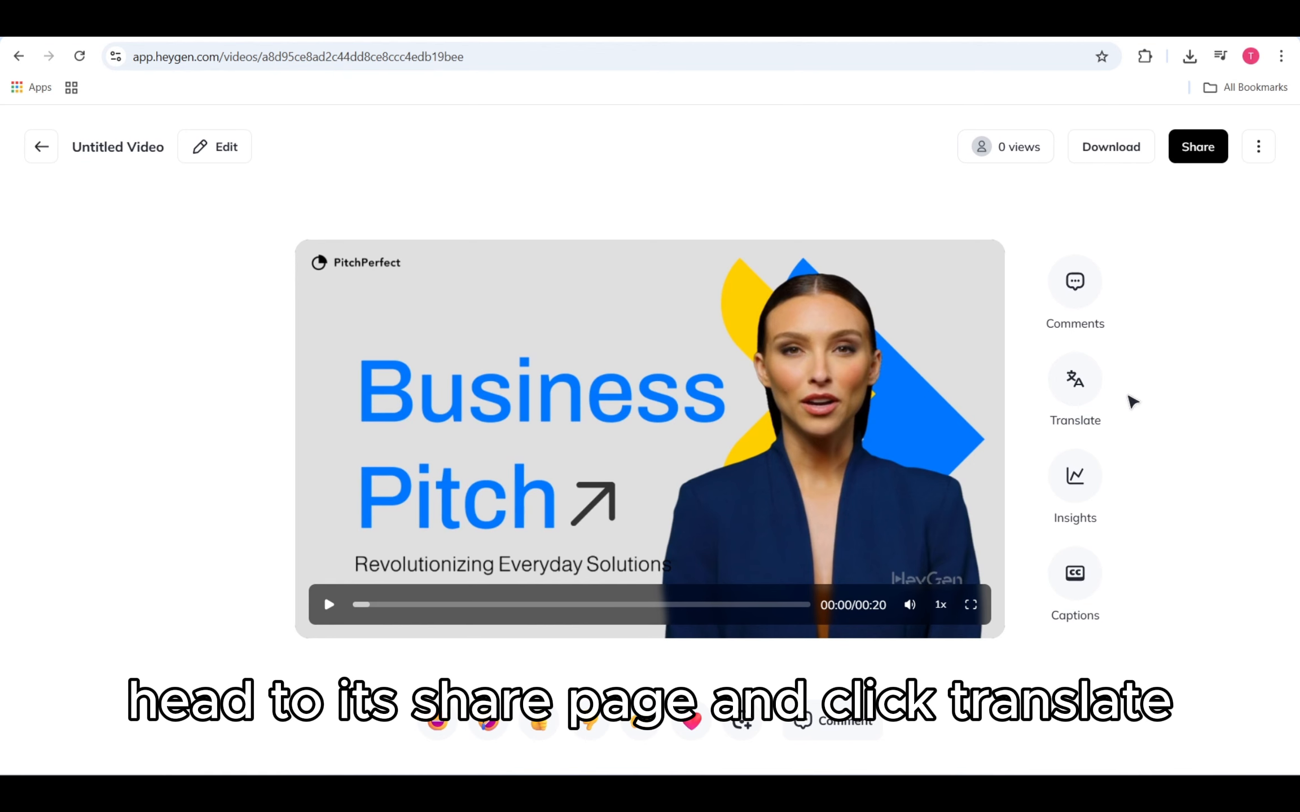
Step: Open Translate for the generated video and pick Spanish (Spain) as a target language
{"action": "left_click", "coordinate": [1074, 381]}
{"action": "left_click", "coordinate": [1068, 383]}
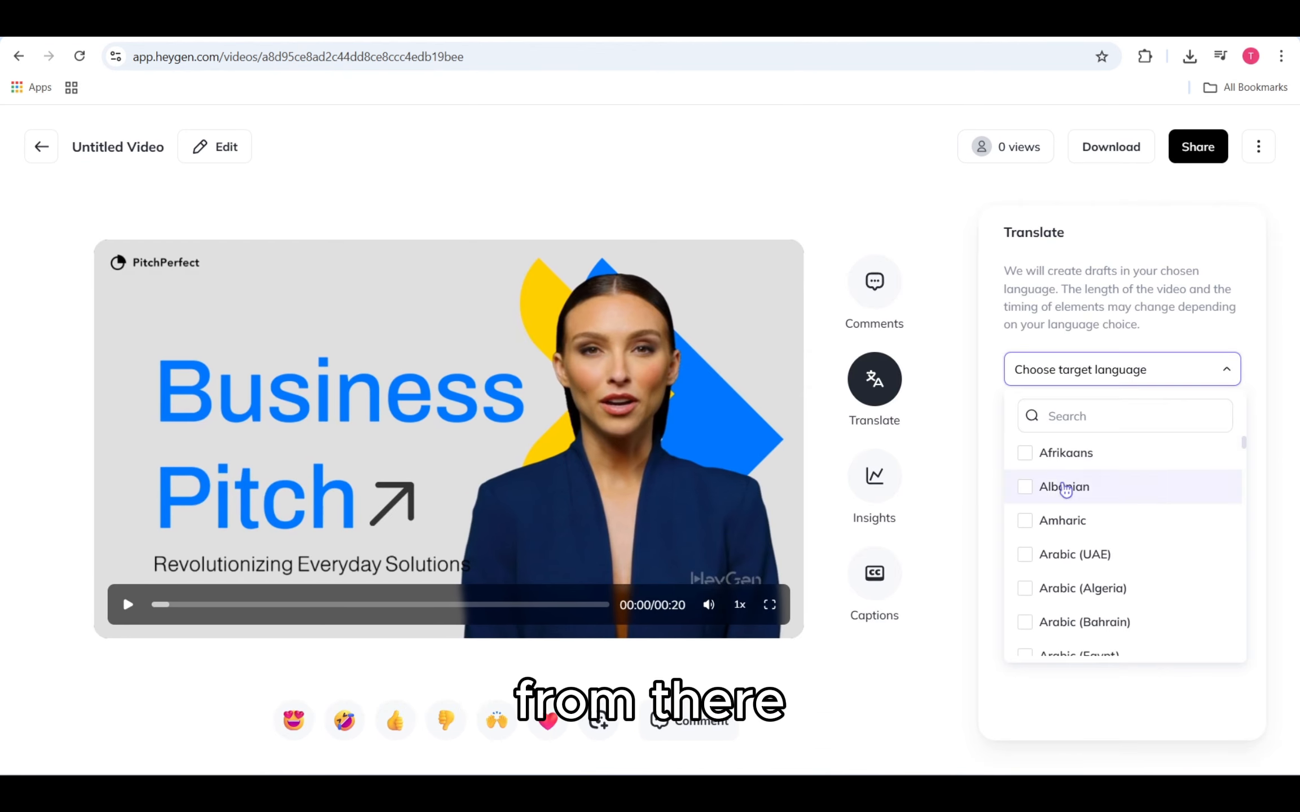
{"action": "type", "text": "spa"}
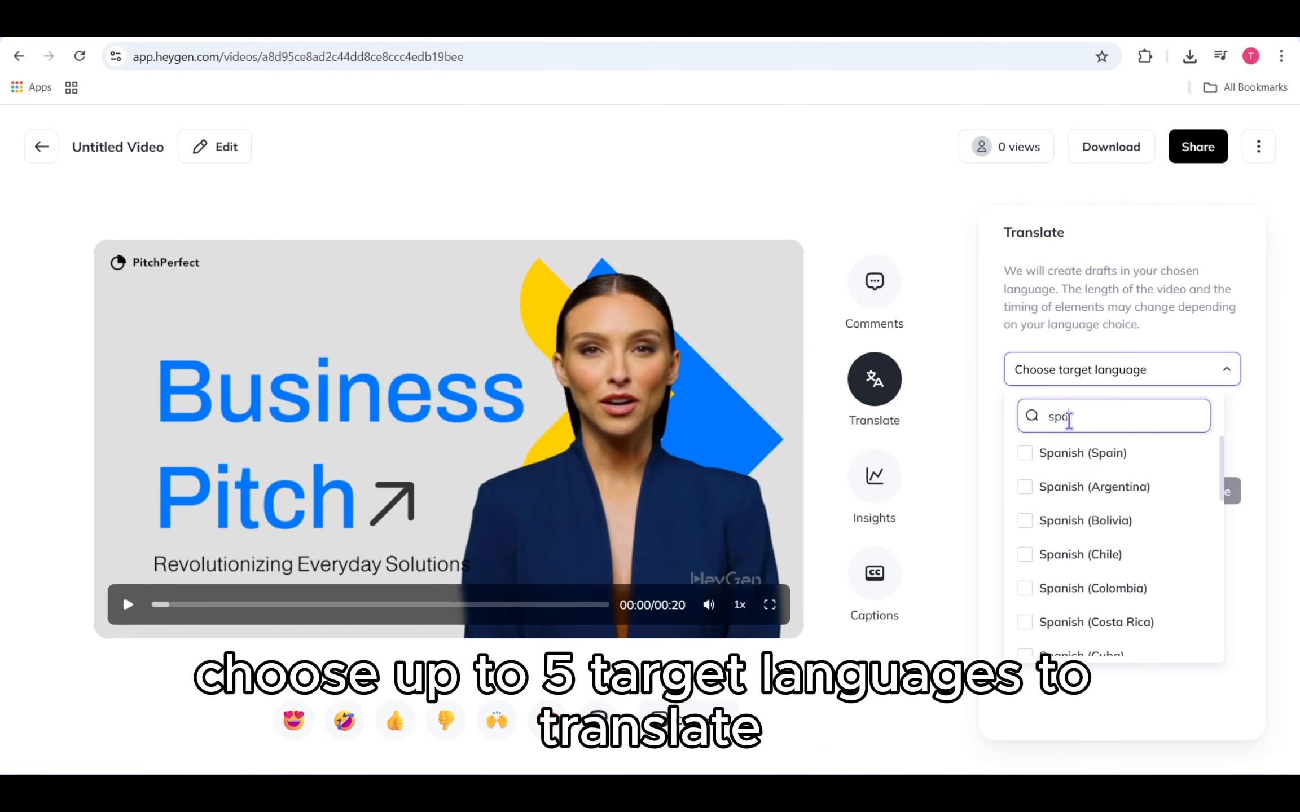
{"action": "left_click", "coordinate": [1068, 451]}
{"action": "left_click", "coordinate": [1139, 383]}
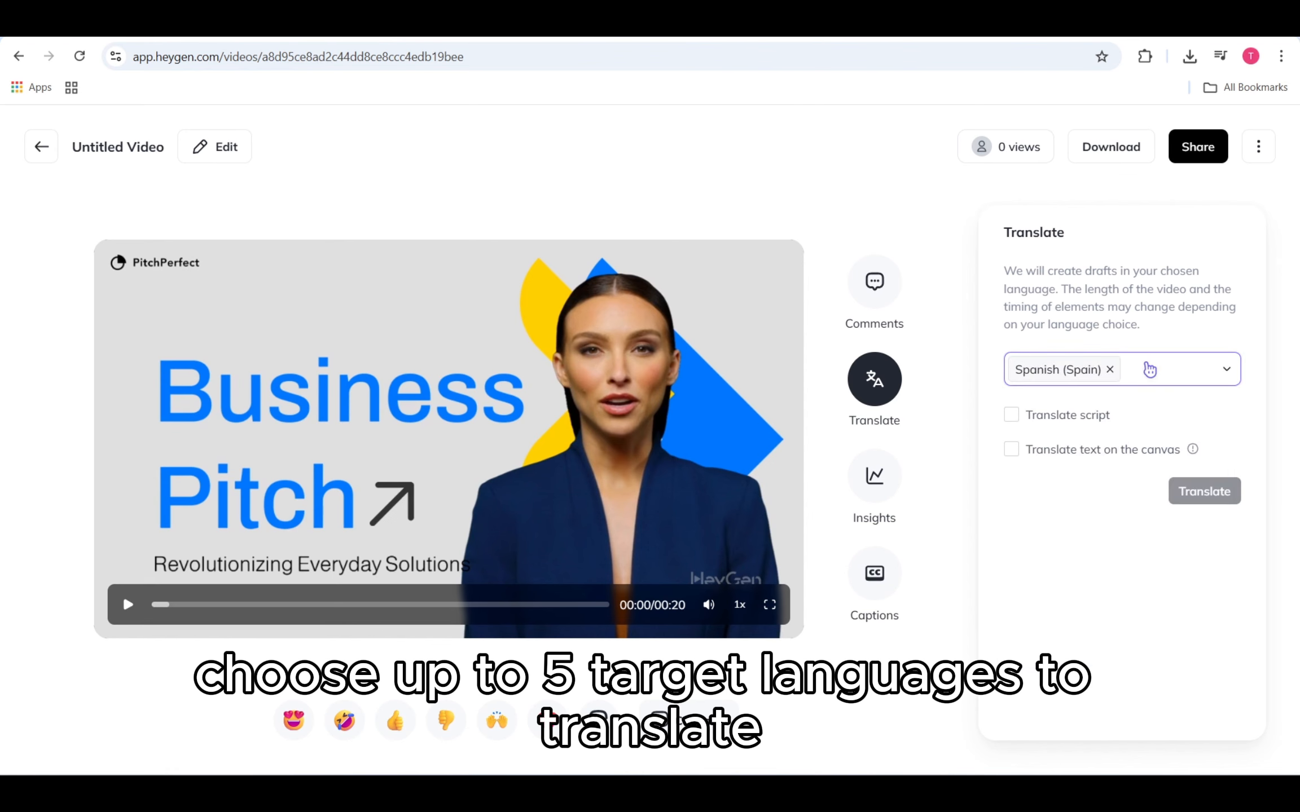
Step: Add Japanese (Japan) as a second target language for the translation
{"action": "left_click", "coordinate": [1147, 370]}
{"action": "type", "text": "ja"}
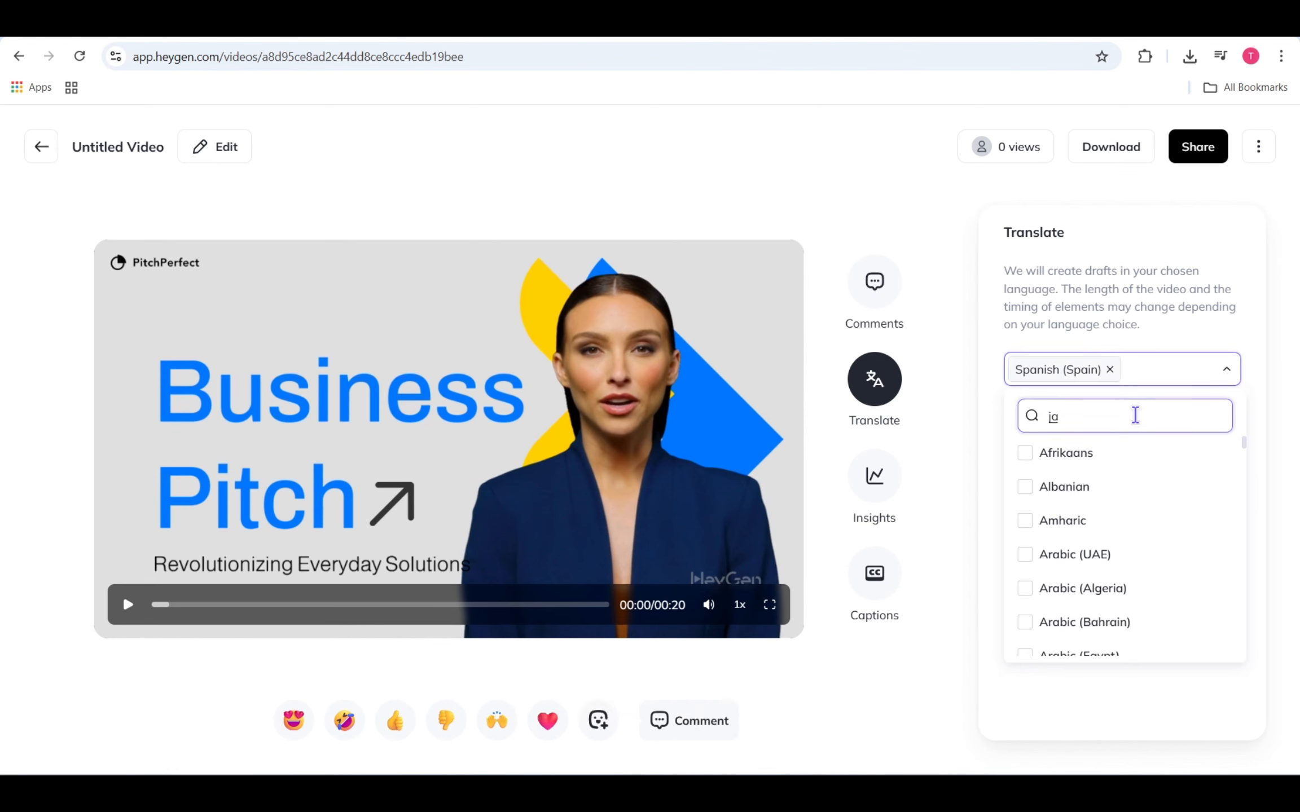
{"action": "scroll", "coordinate": [1131, 542], "scroll_direction": "down", "scroll_amount": 4}
{"action": "scroll", "coordinate": [1127, 536], "scroll_direction": "up", "scroll_amount": 3}
{"action": "key", "text": "Return"}
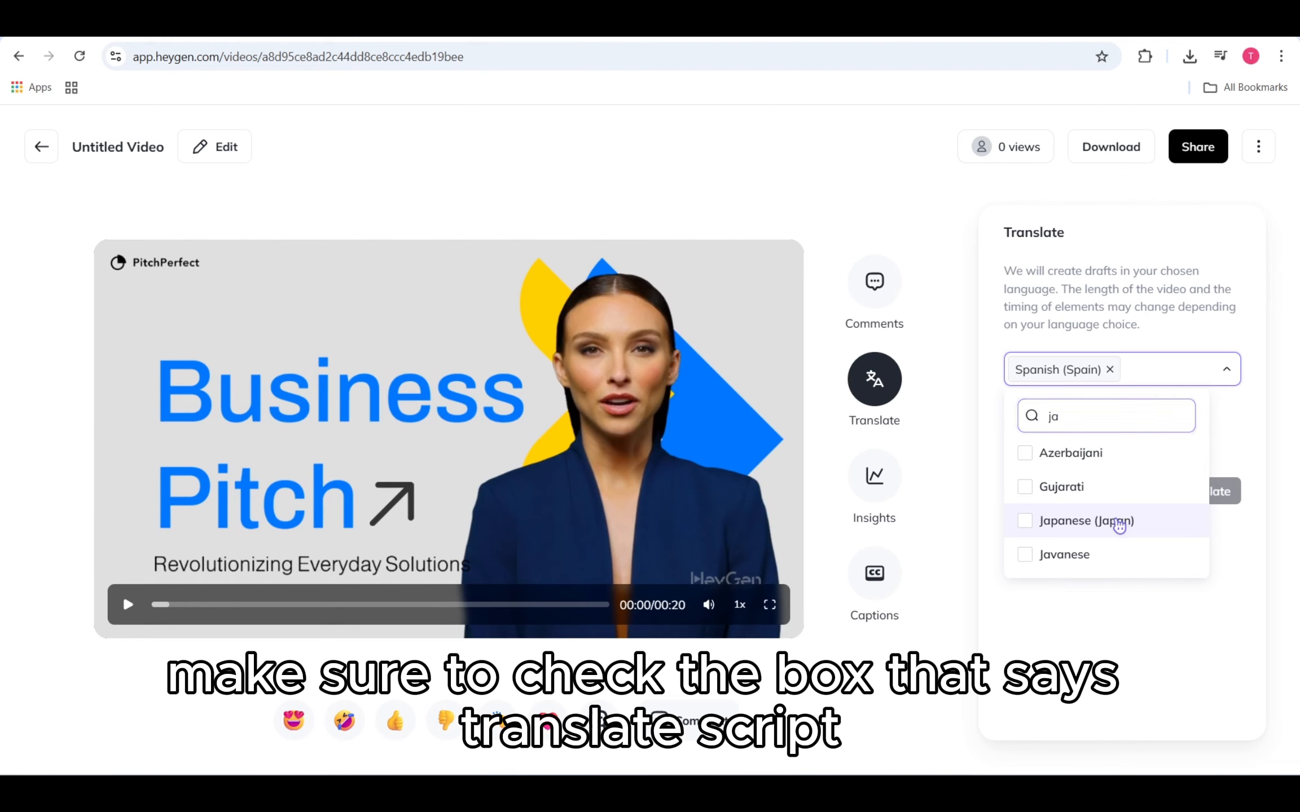
{"action": "left_click", "coordinate": [1119, 522]}
{"action": "left_click", "coordinate": [1198, 370]}
Step: Enable Translate script and Translate text on the canvas, then start the translation
{"action": "left_click", "coordinate": [1053, 416]}
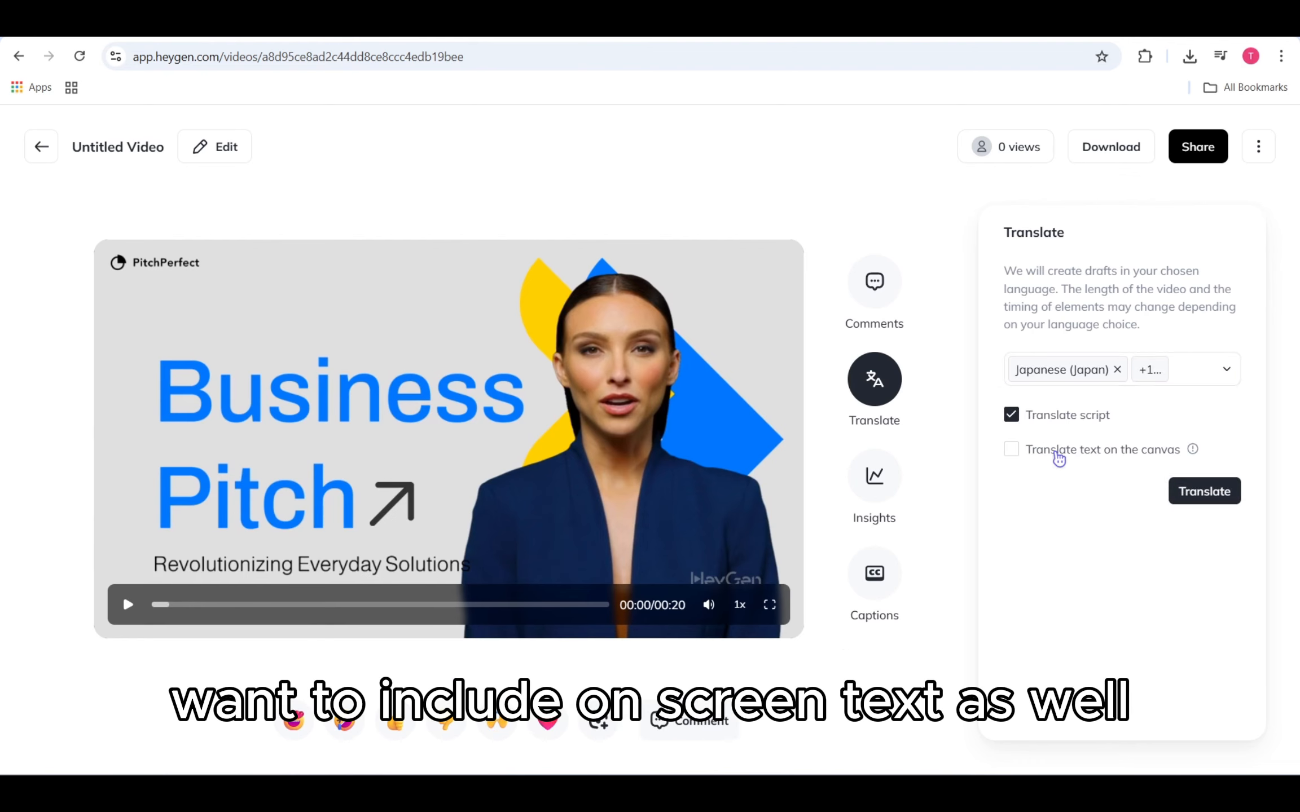
{"action": "left_click", "coordinate": [1058, 460]}
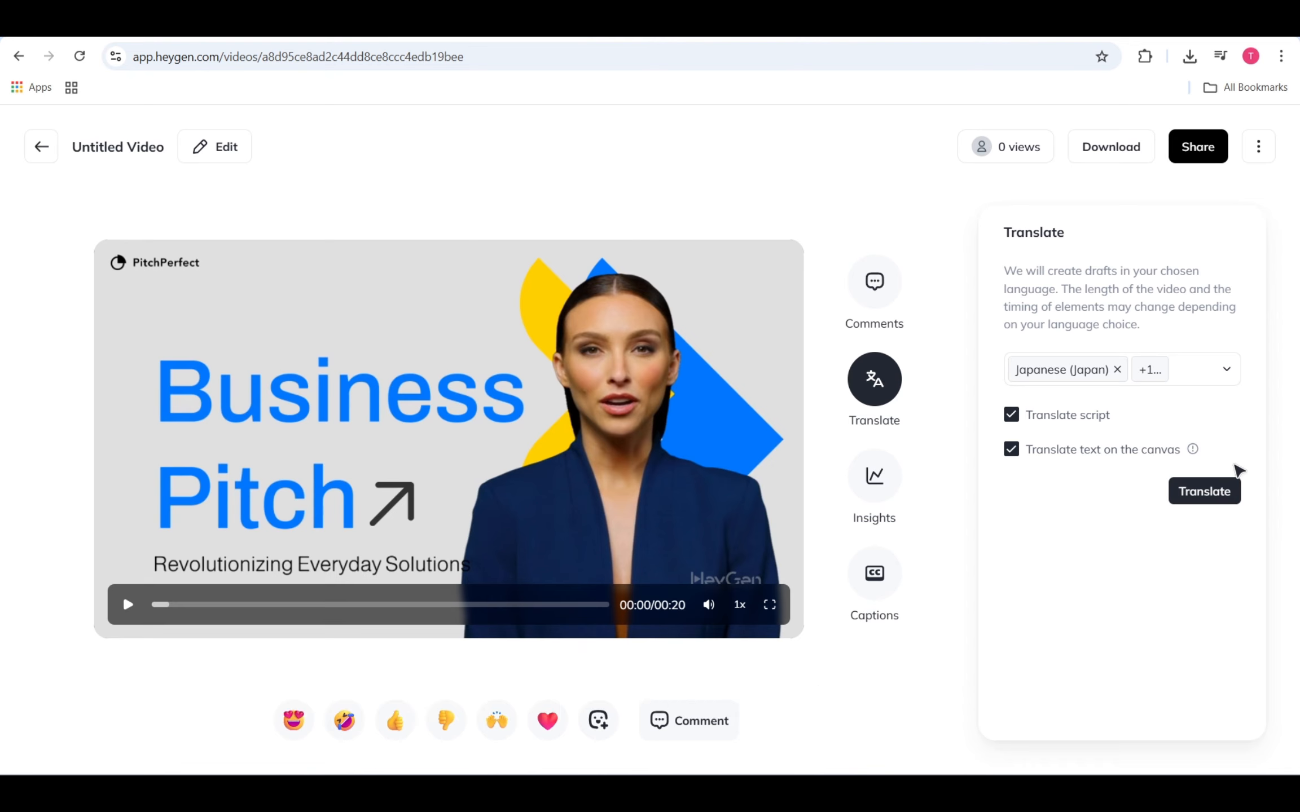
{"action": "left_click", "coordinate": [1219, 499]}
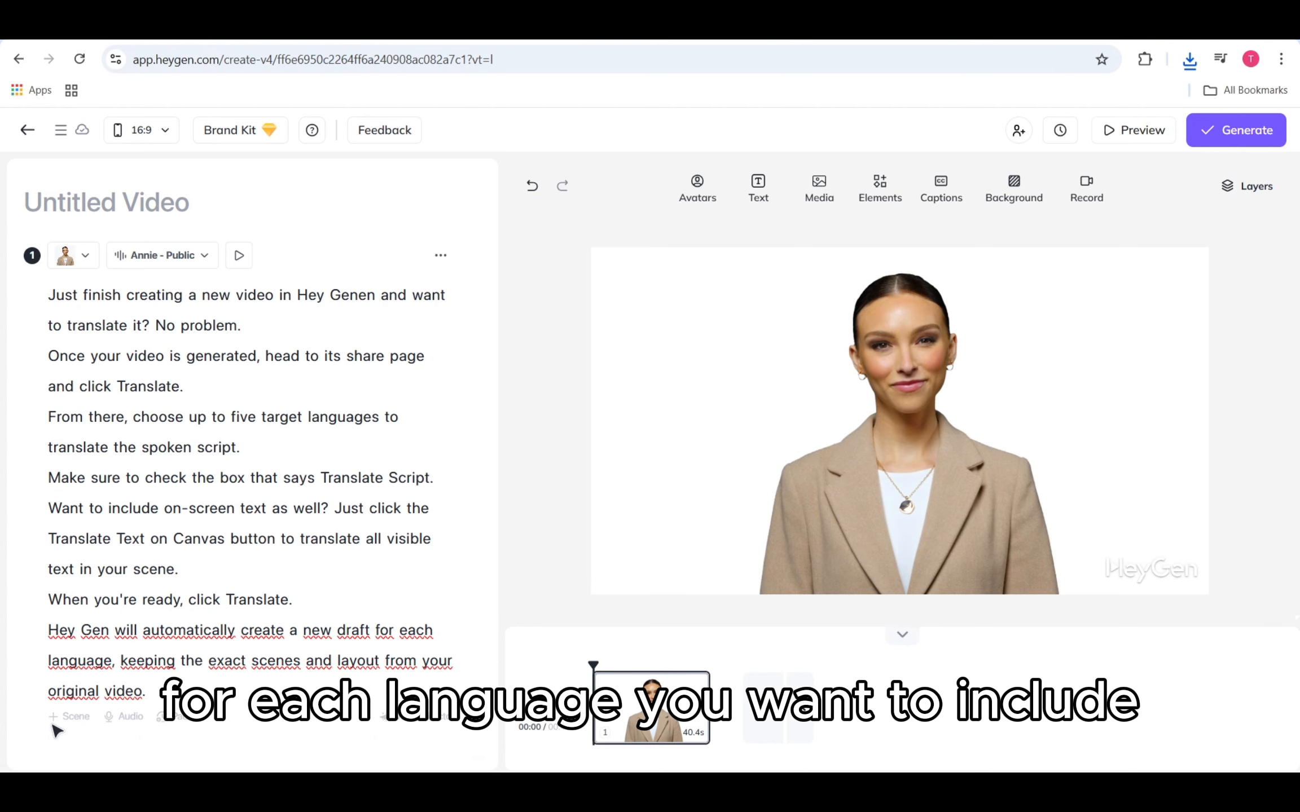
Step: Add a second scene and paste the first scene's full script into it
{"action": "left_click", "coordinate": [67, 717]}
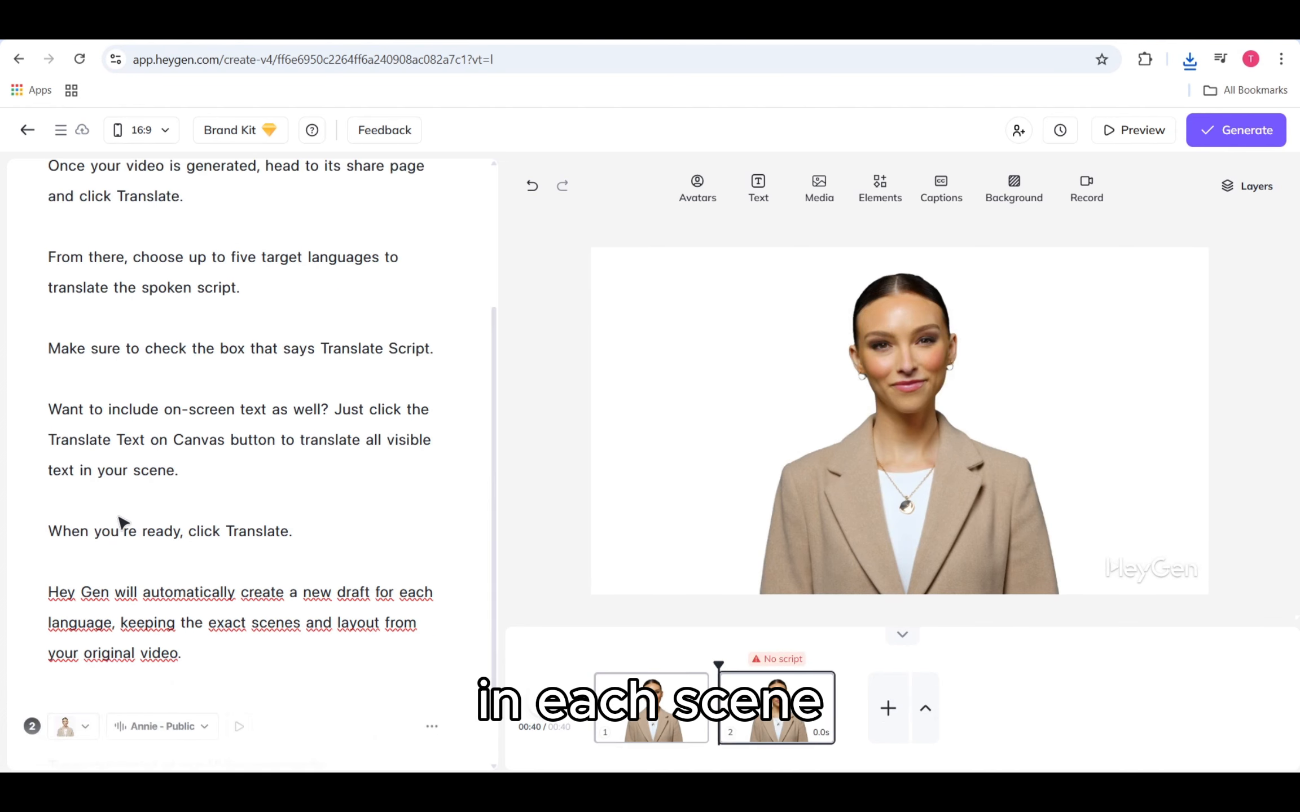
{"action": "key", "text": "ctrl+a"}
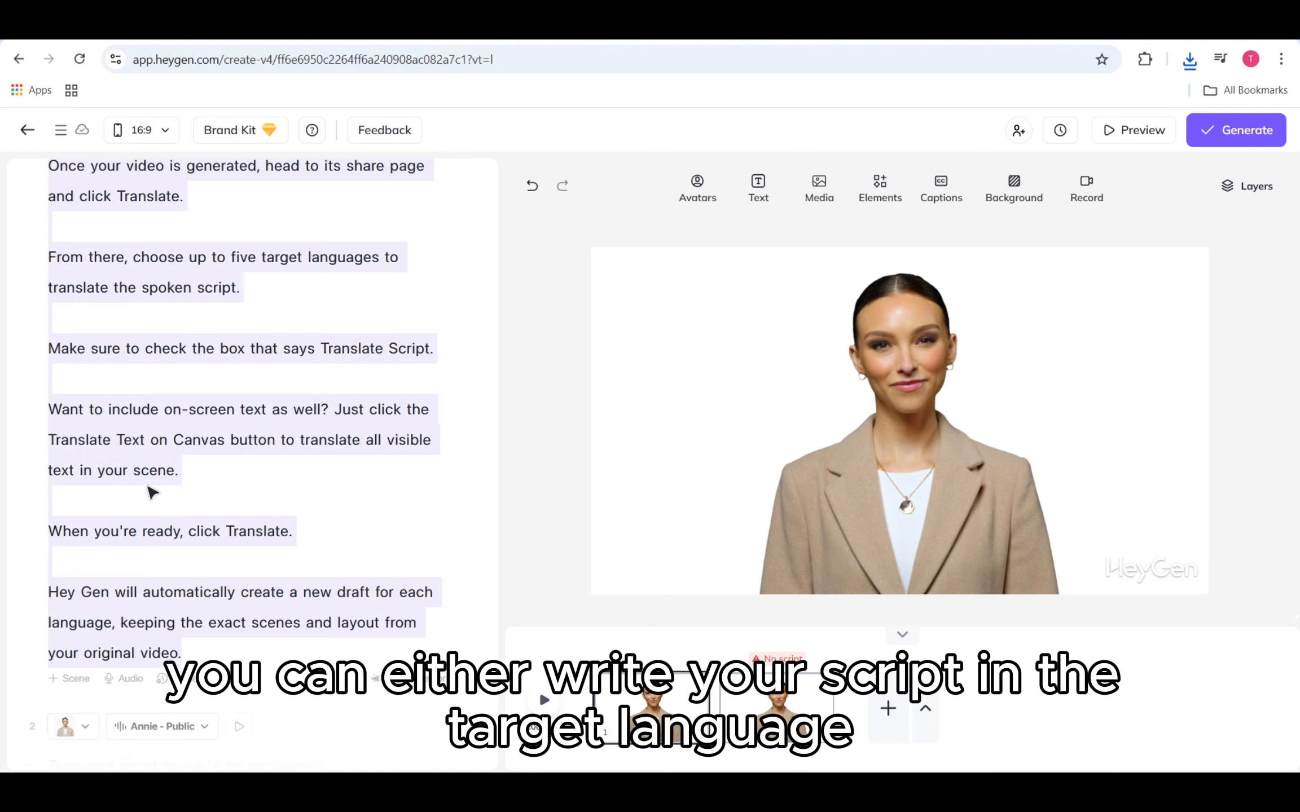
{"action": "scroll", "coordinate": [152, 493], "scroll_direction": "down", "scroll_amount": 2}
{"action": "left_click", "coordinate": [168, 689]}
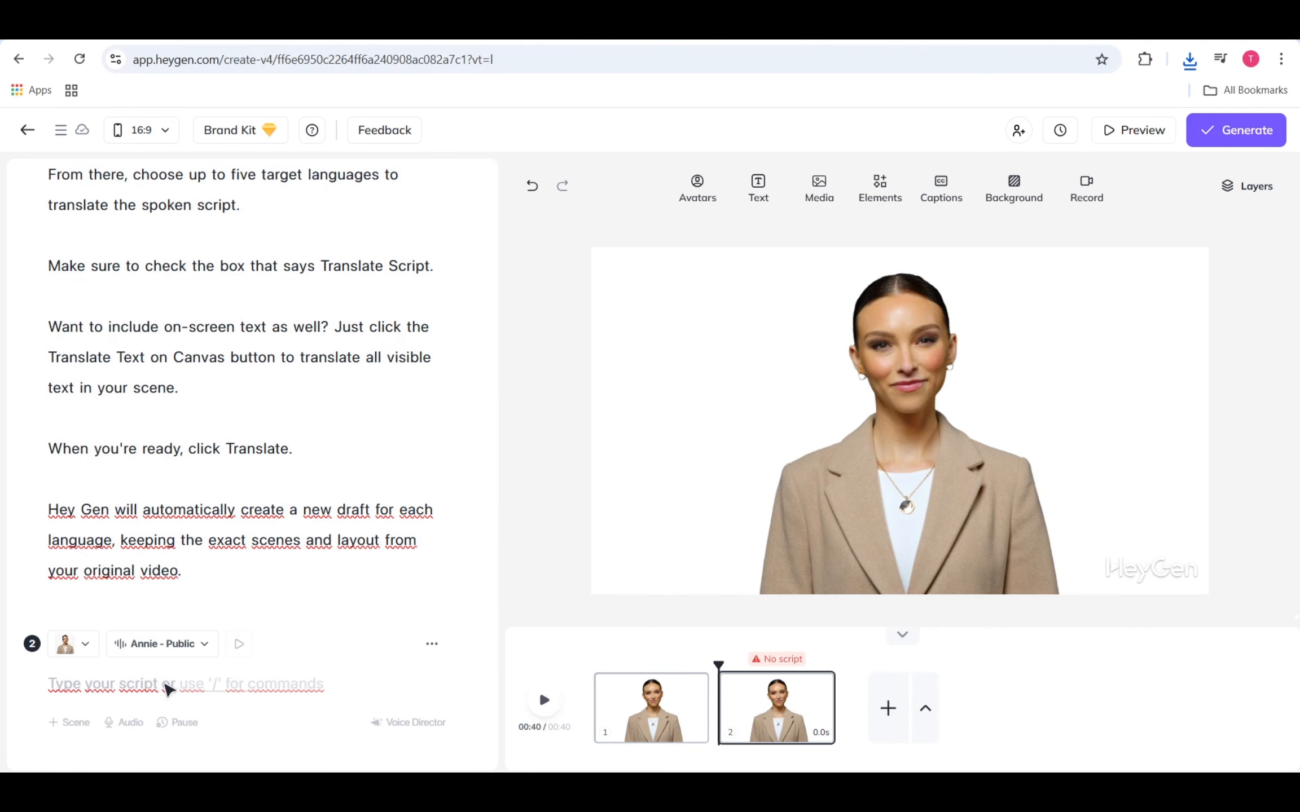
{"action": "key", "text": "ctrl+v"}
Step: Translate the second scene's script into Spanish and apply the translation
{"action": "scroll", "coordinate": [326, 614], "scroll_direction": "down", "scroll_amount": 2}
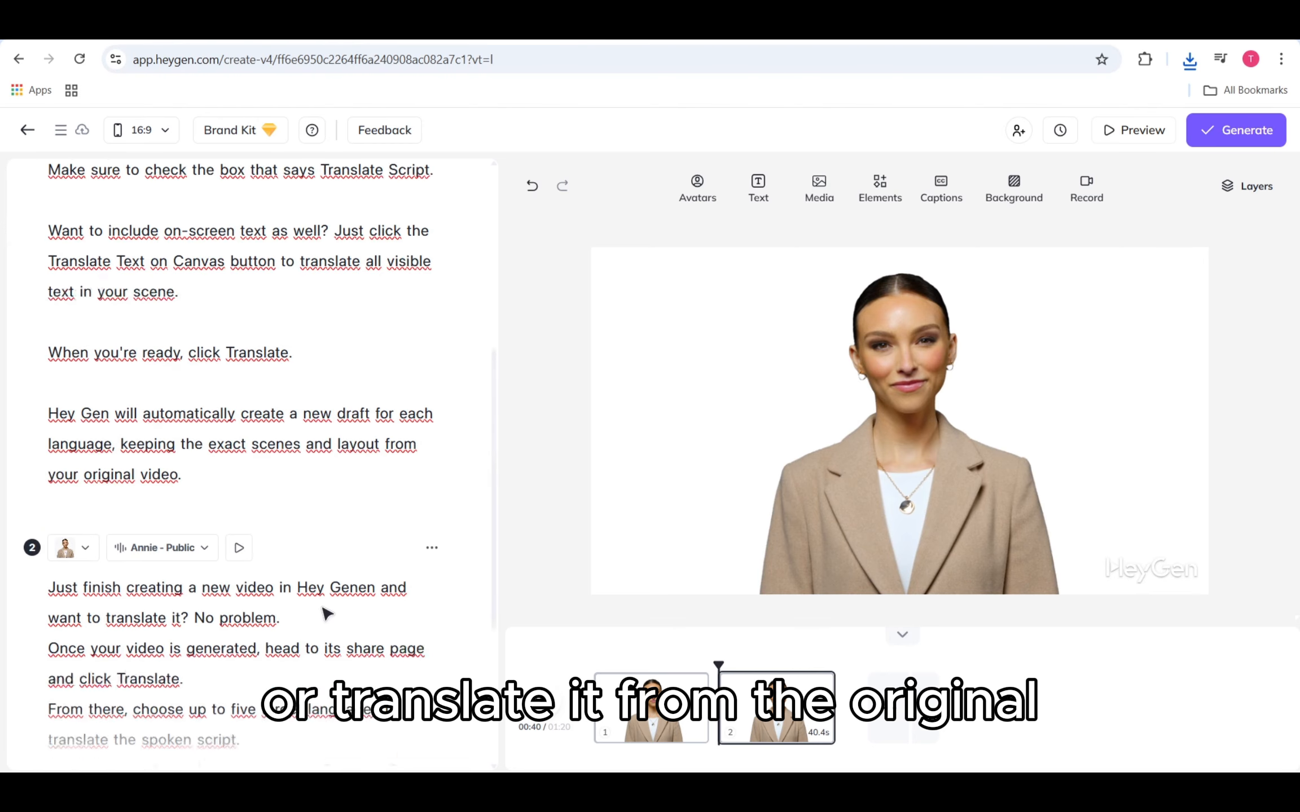
{"action": "scroll", "coordinate": [326, 614], "scroll_direction": "down", "scroll_amount": 3}
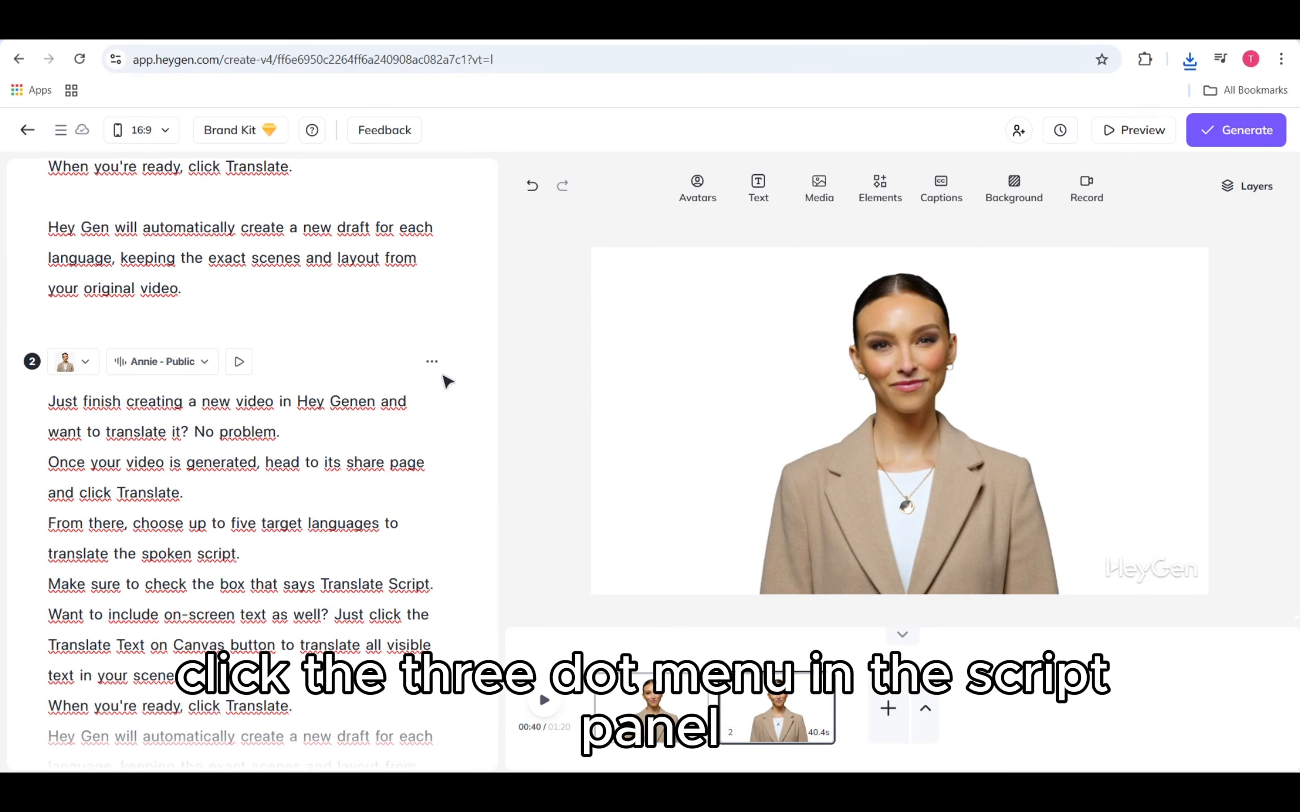
{"action": "left_click", "coordinate": [432, 363]}
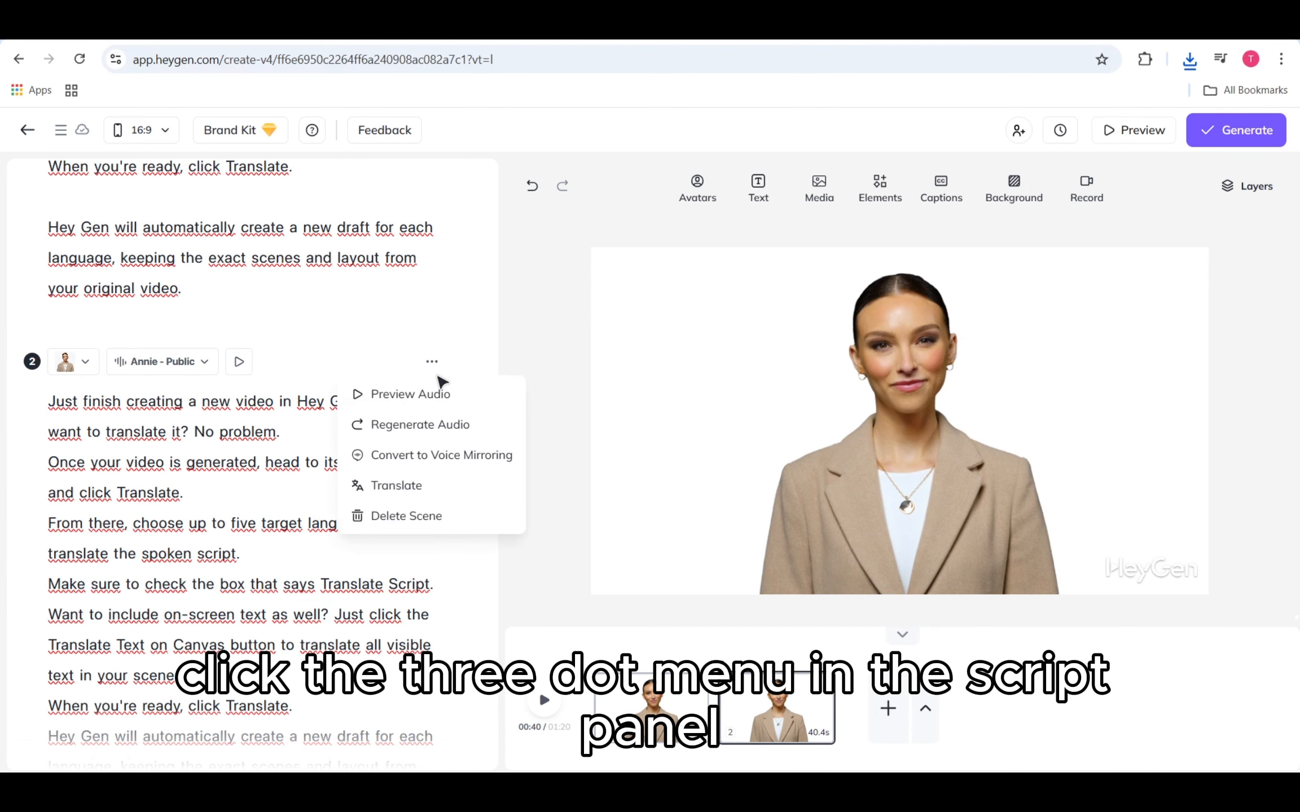
{"action": "left_click", "coordinate": [393, 486]}
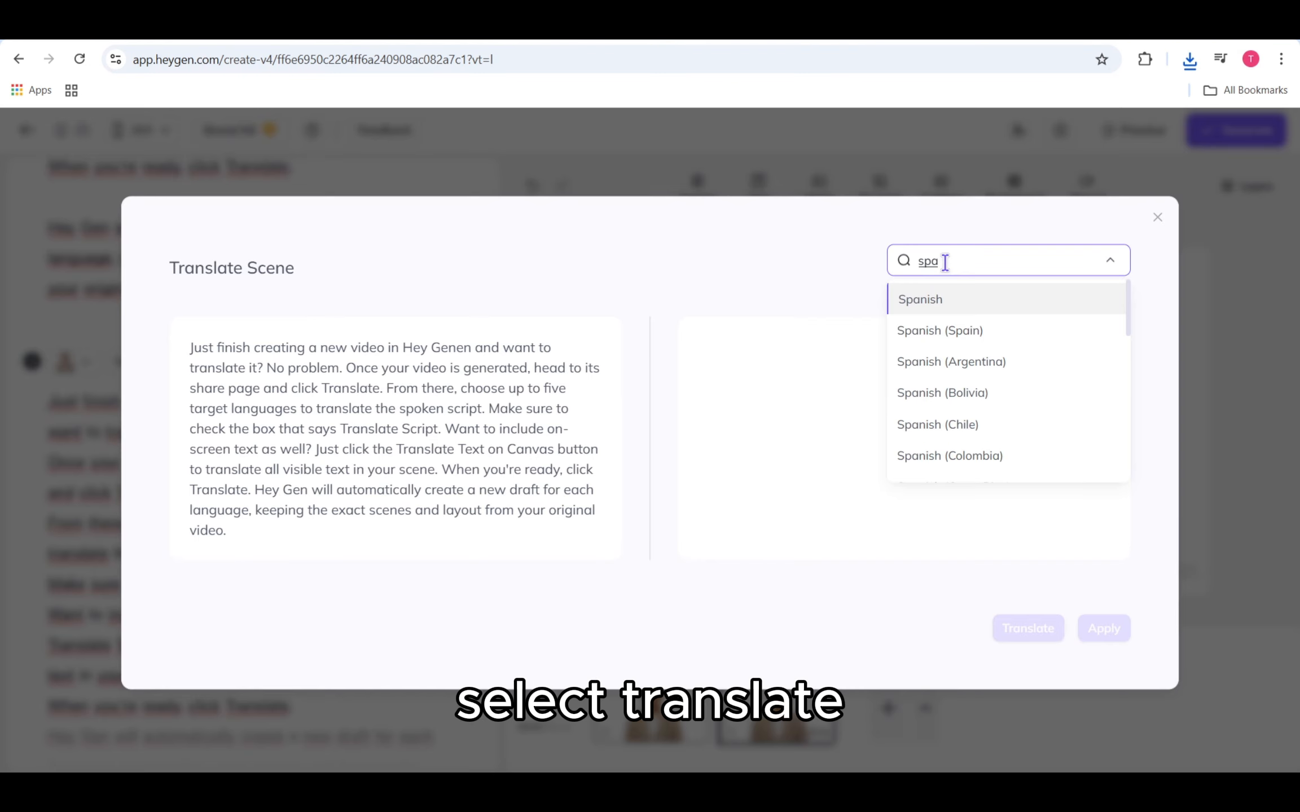
{"action": "left_click", "coordinate": [949, 299]}
{"action": "left_click", "coordinate": [1028, 629]}
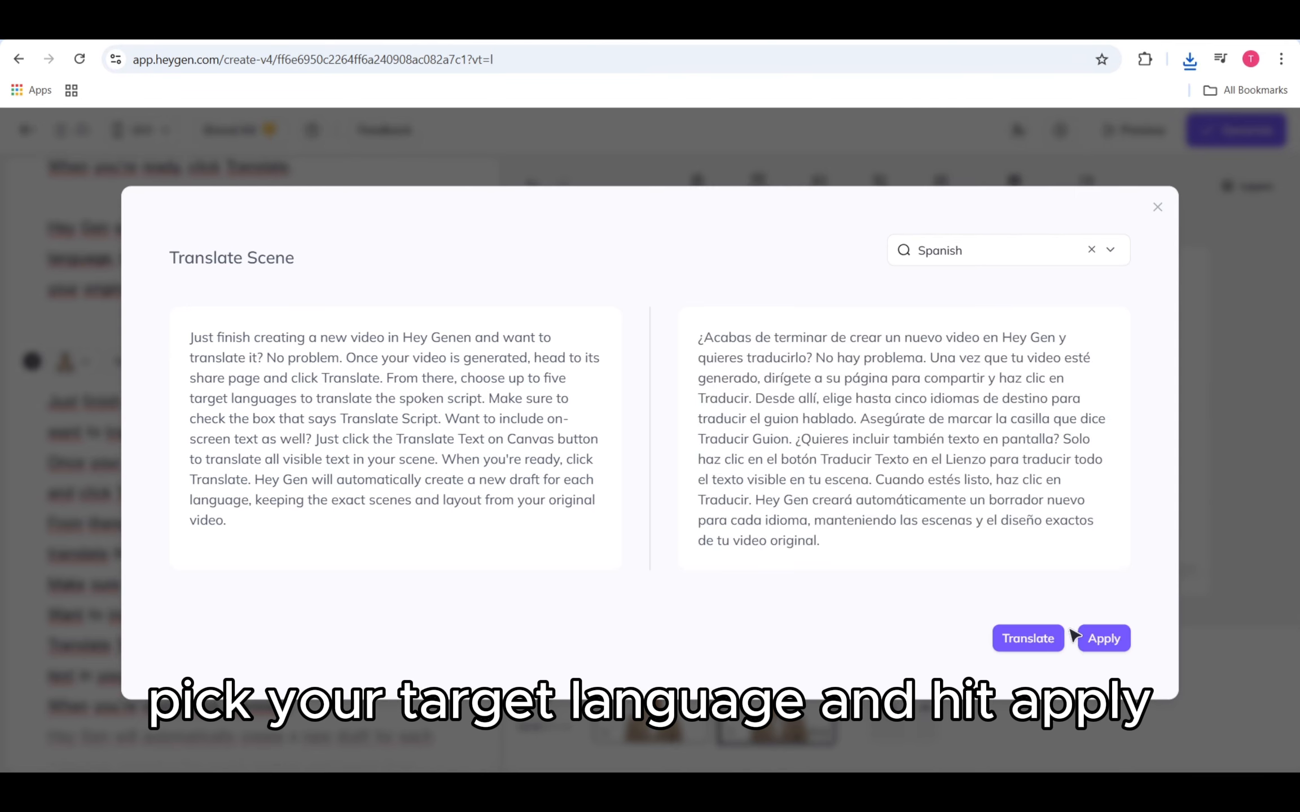
{"action": "left_click", "coordinate": [1087, 637]}
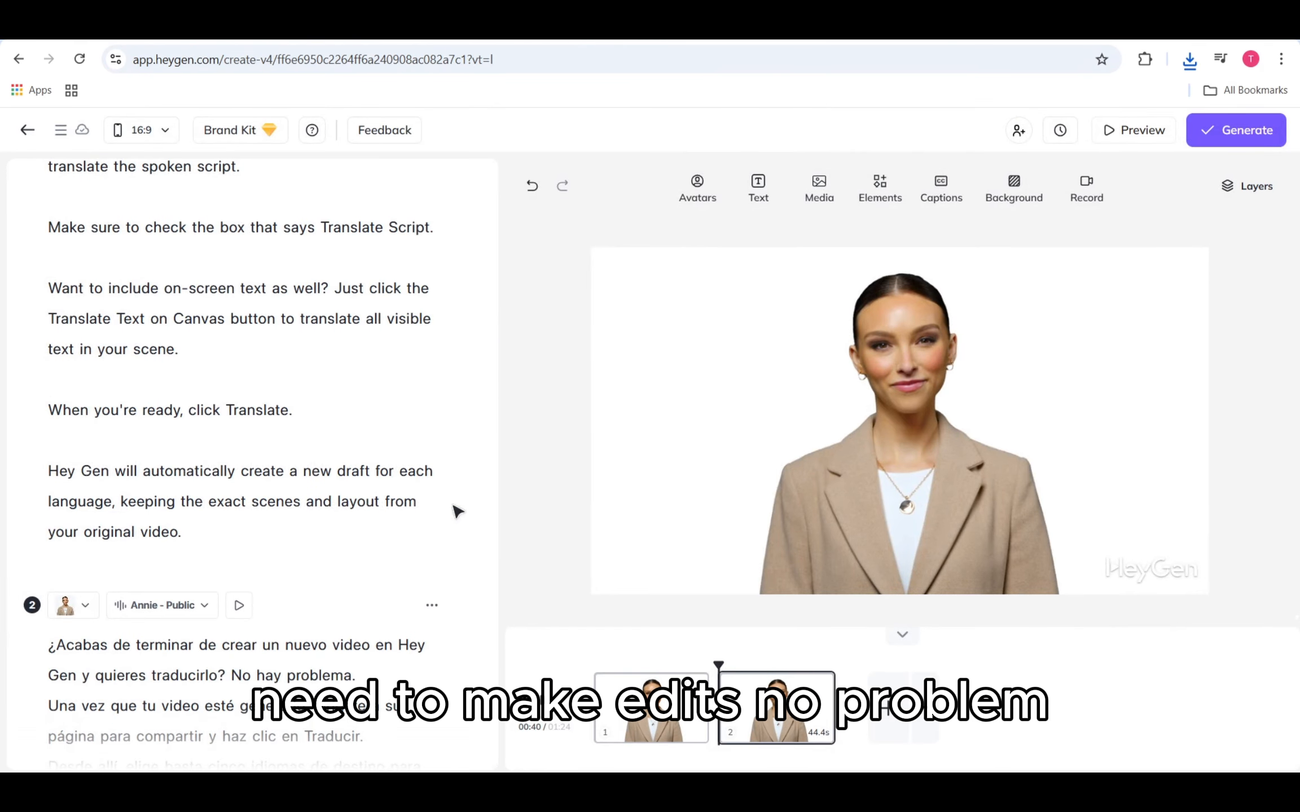
Step: Set the first scene voice's accent to English (US)
{"action": "scroll", "coordinate": [270, 516], "scroll_direction": "down", "scroll_amount": 6}
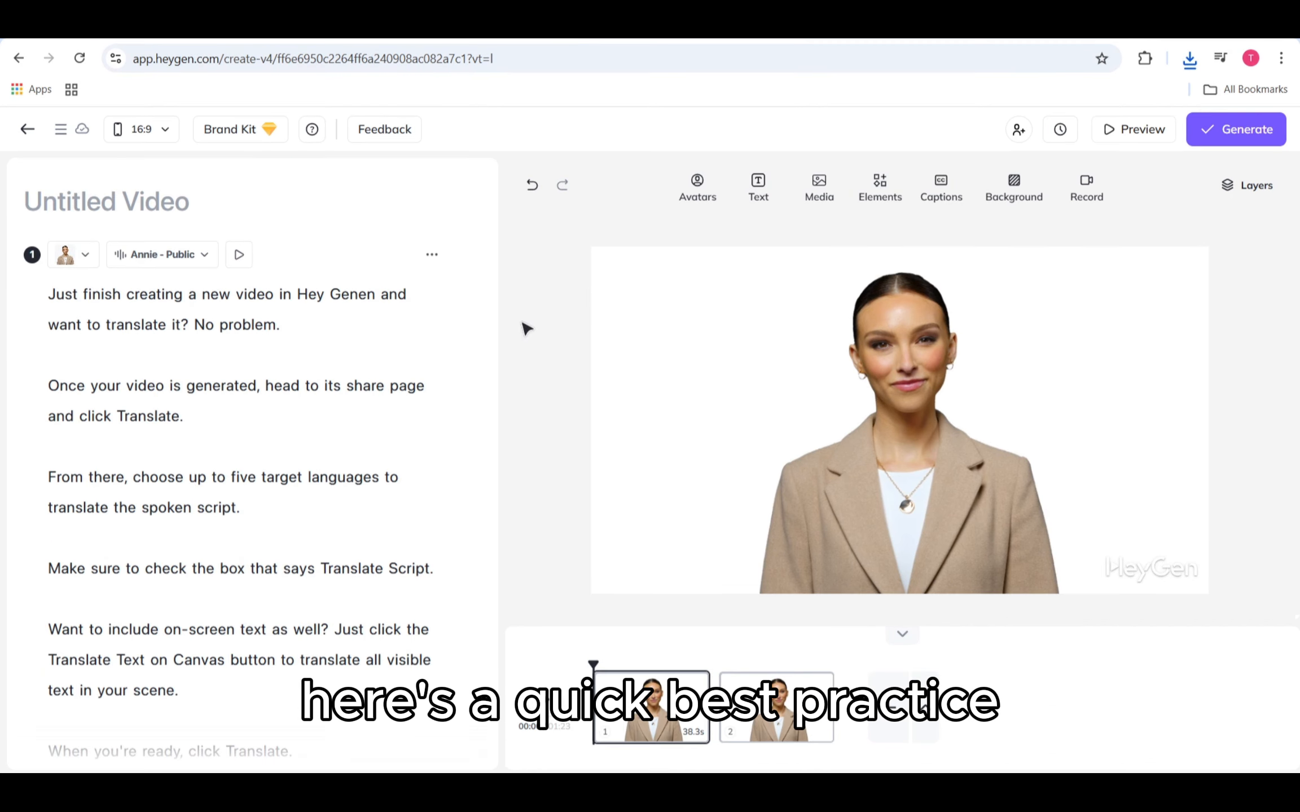
{"action": "left_click", "coordinate": [203, 256]}
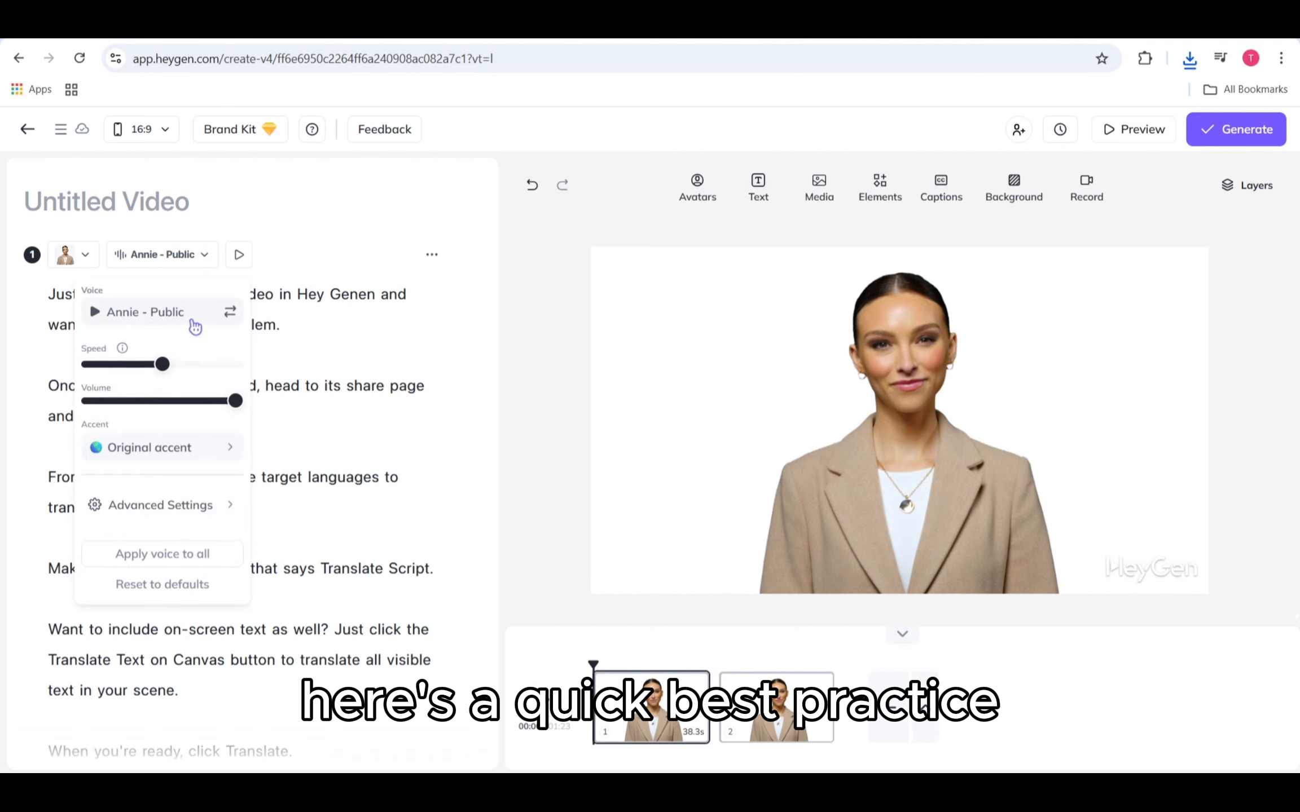
{"action": "left_click", "coordinate": [194, 448]}
{"action": "scroll", "coordinate": [321, 435], "scroll_direction": "down", "scroll_amount": 3}
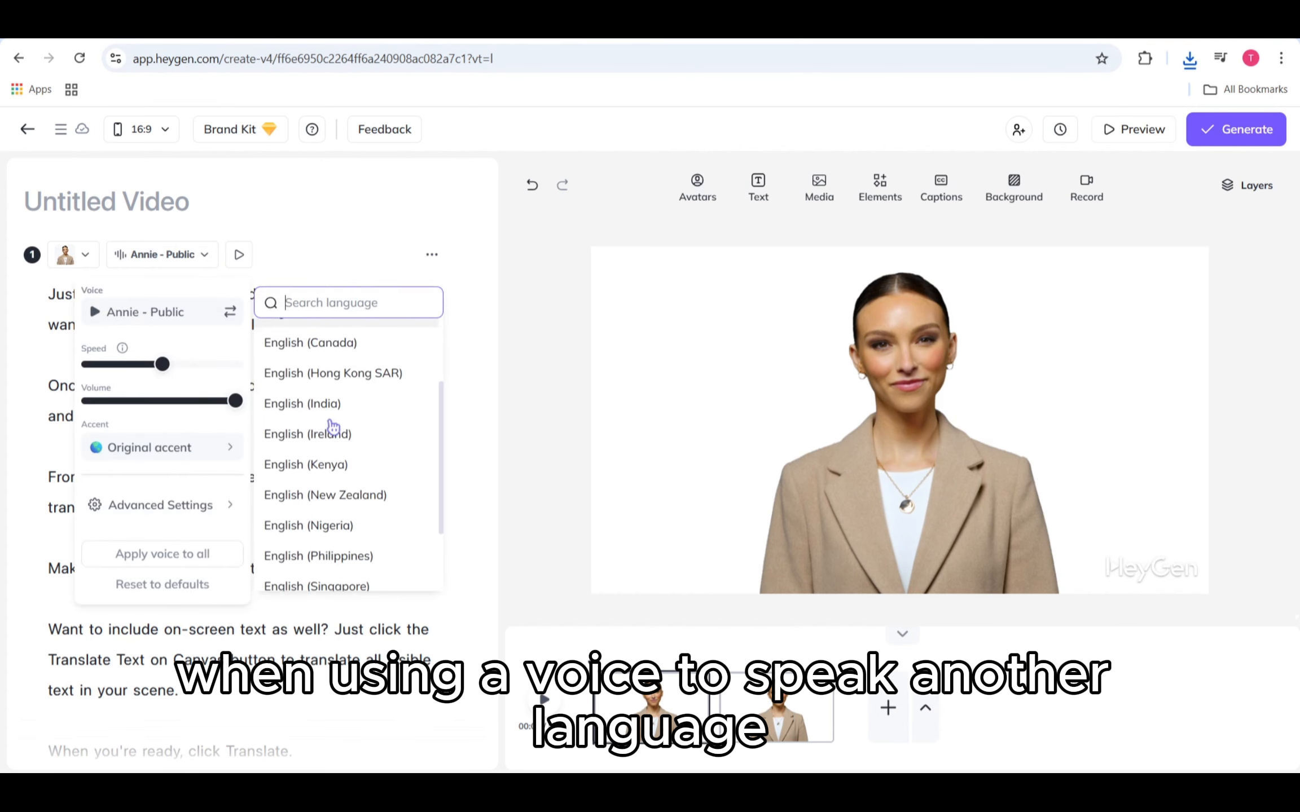
{"action": "scroll", "coordinate": [333, 394], "scroll_direction": "up", "scroll_amount": 3}
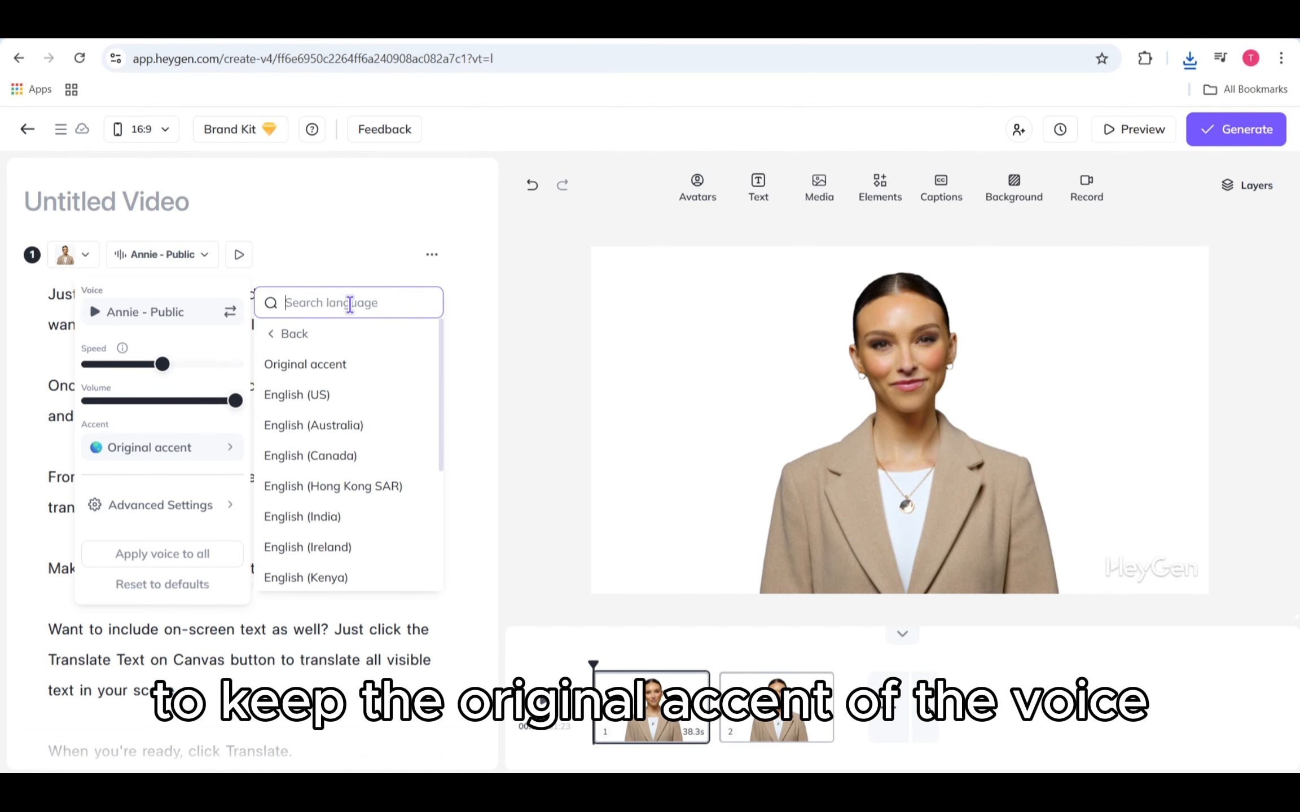
{"action": "type", "text": "s"}
{"action": "key", "text": "BackSpace"}
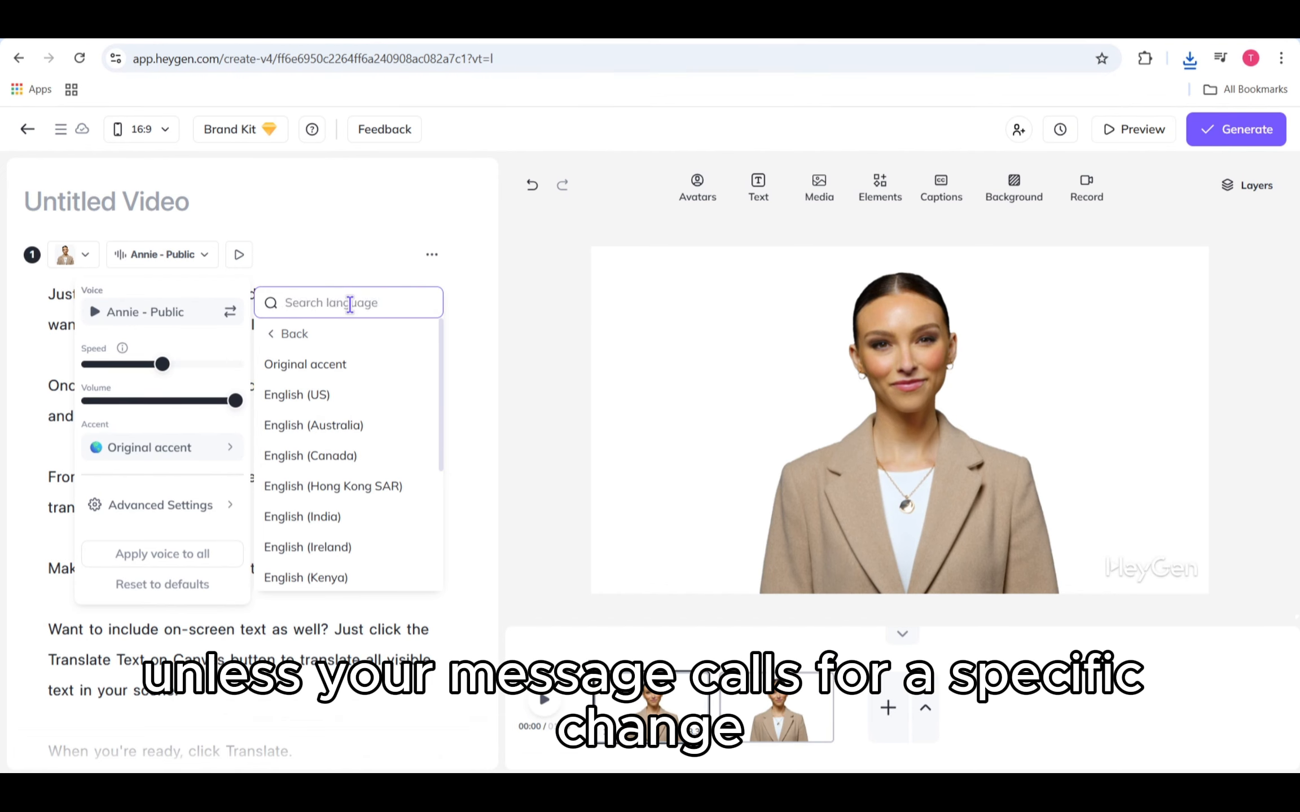
{"action": "left_click", "coordinate": [348, 402]}
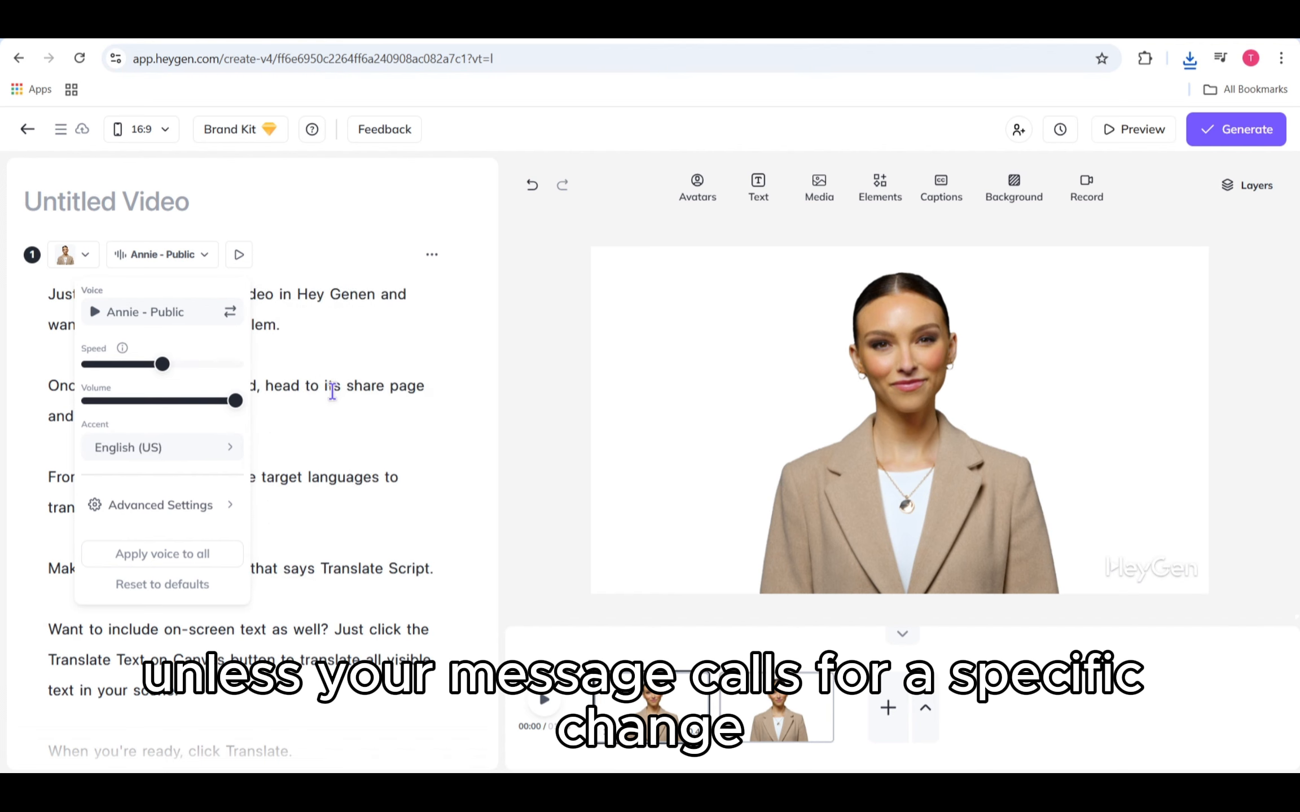
Step: Browse the accent language list and set the first scene voice's accent back to Original accent
{"action": "left_click", "coordinate": [237, 447]}
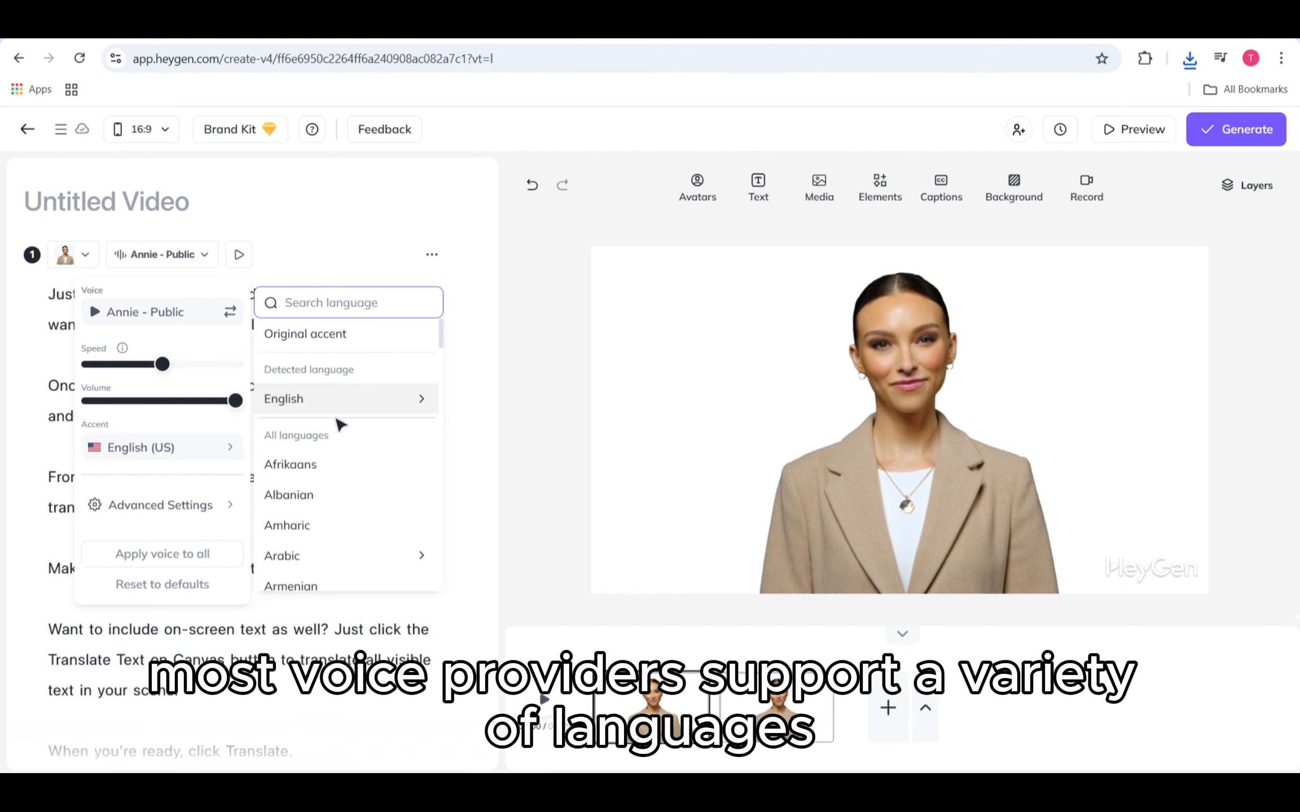
{"action": "scroll", "coordinate": [341, 462], "scroll_direction": "down", "scroll_amount": 4}
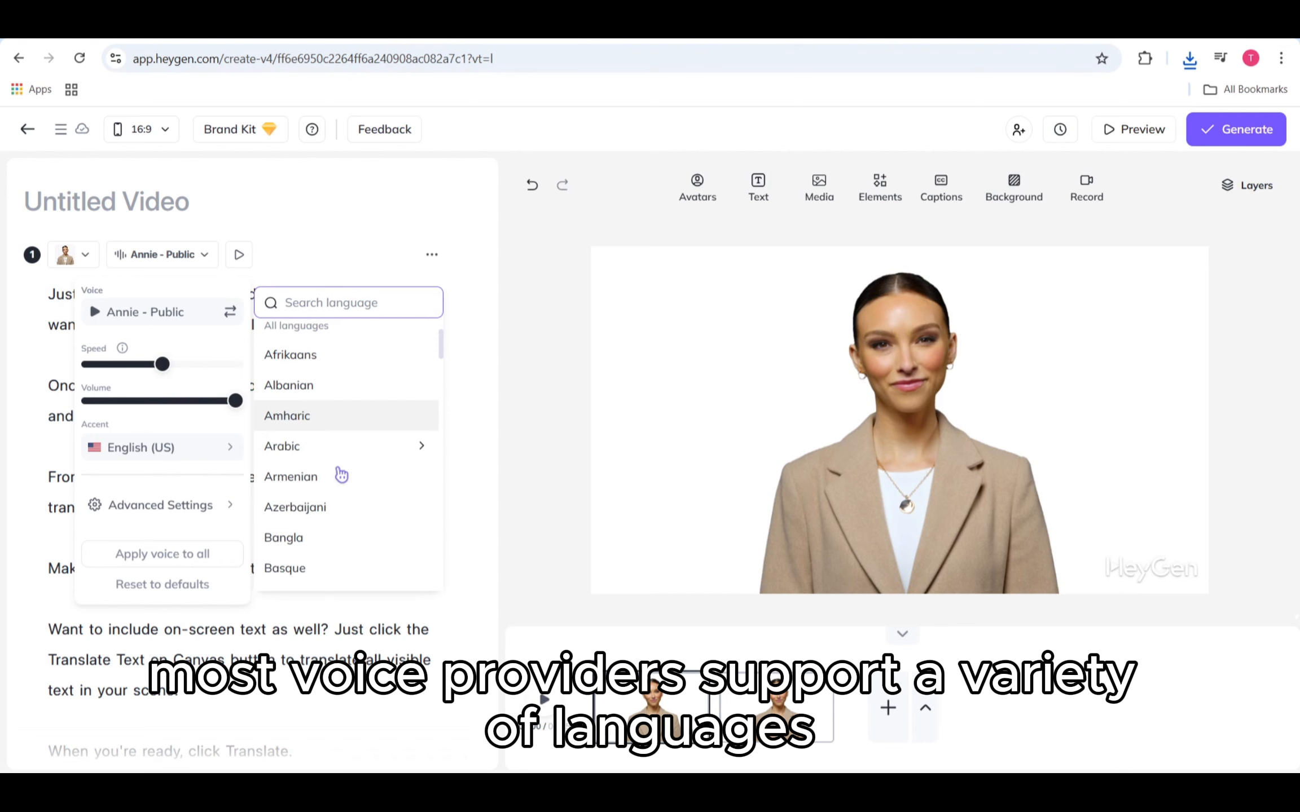
{"action": "scroll", "coordinate": [341, 474], "scroll_direction": "down", "scroll_amount": 5}
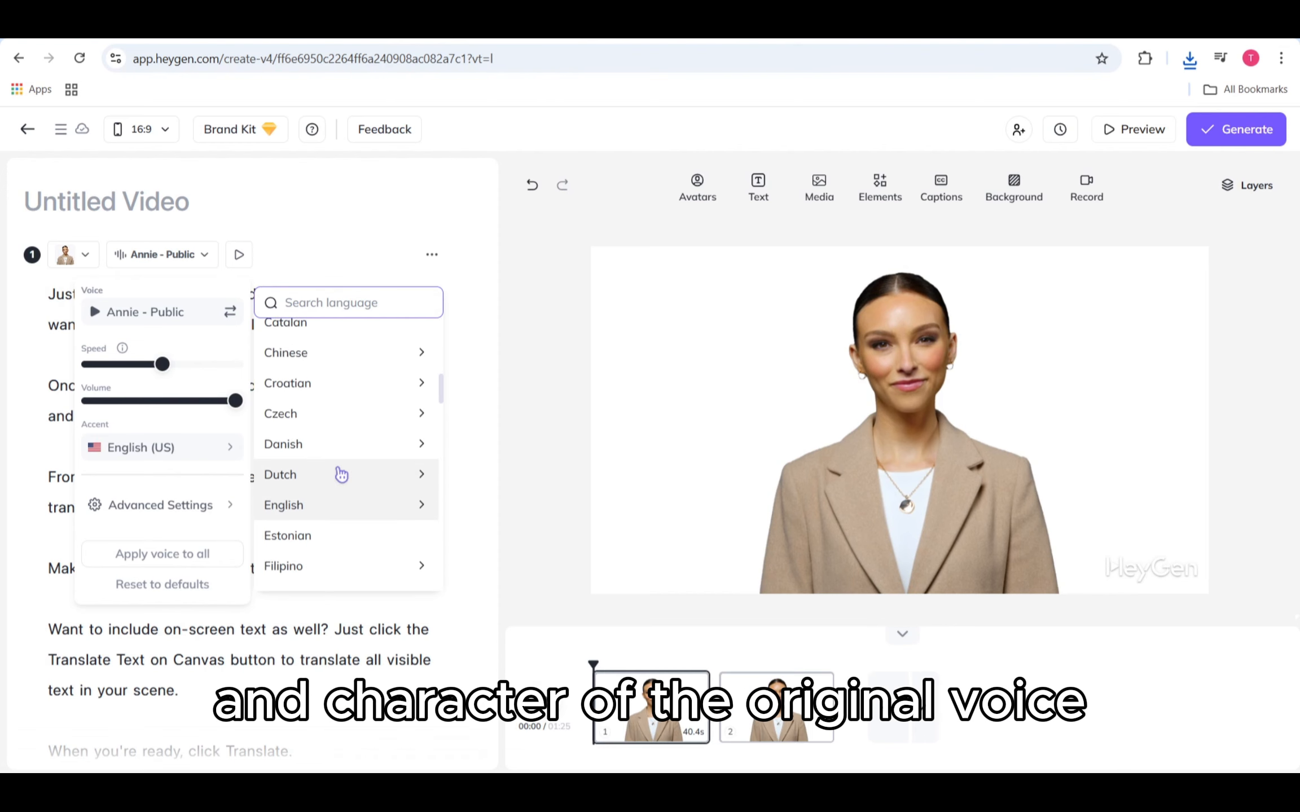
{"action": "scroll", "coordinate": [342, 475], "scroll_direction": "up", "scroll_amount": 5}
{"action": "scroll", "coordinate": [342, 475], "scroll_direction": "down", "scroll_amount": 1}
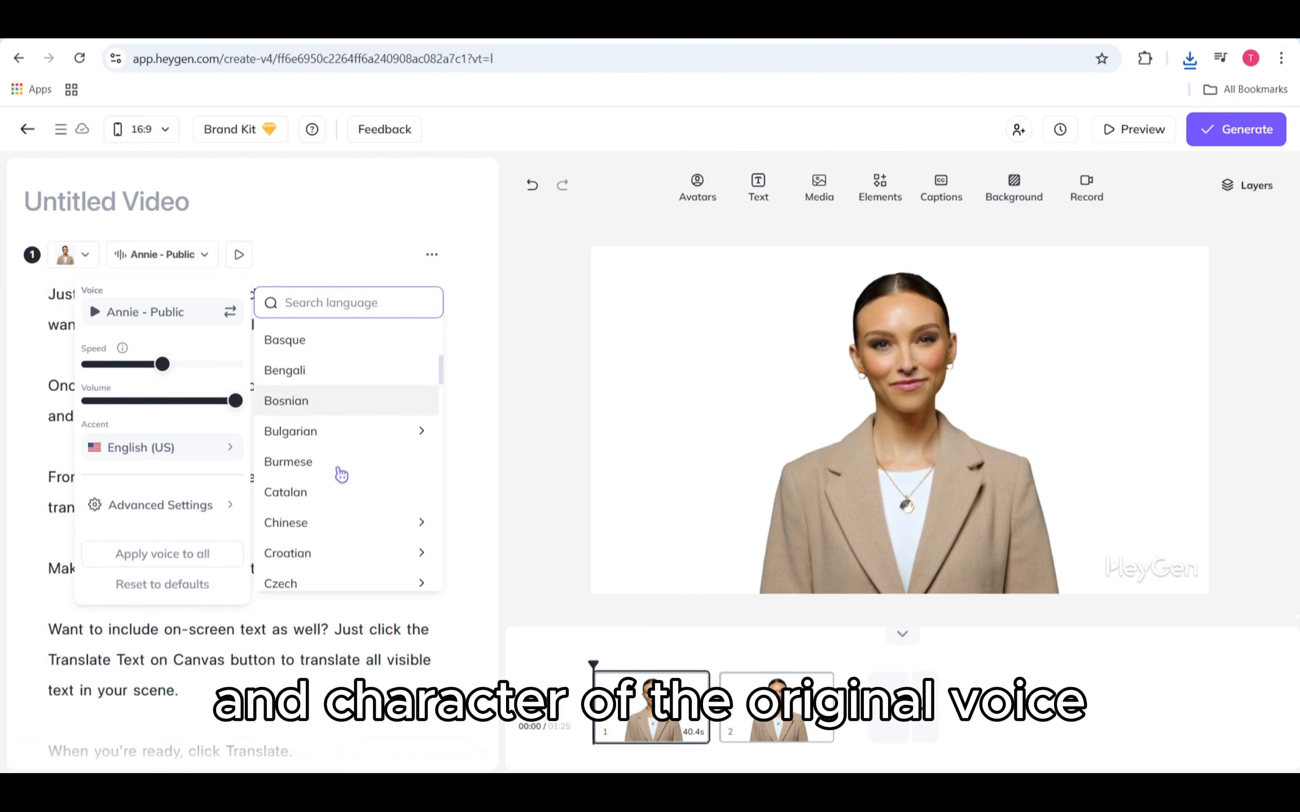
{"action": "scroll", "coordinate": [342, 476], "scroll_direction": "up", "scroll_amount": 5}
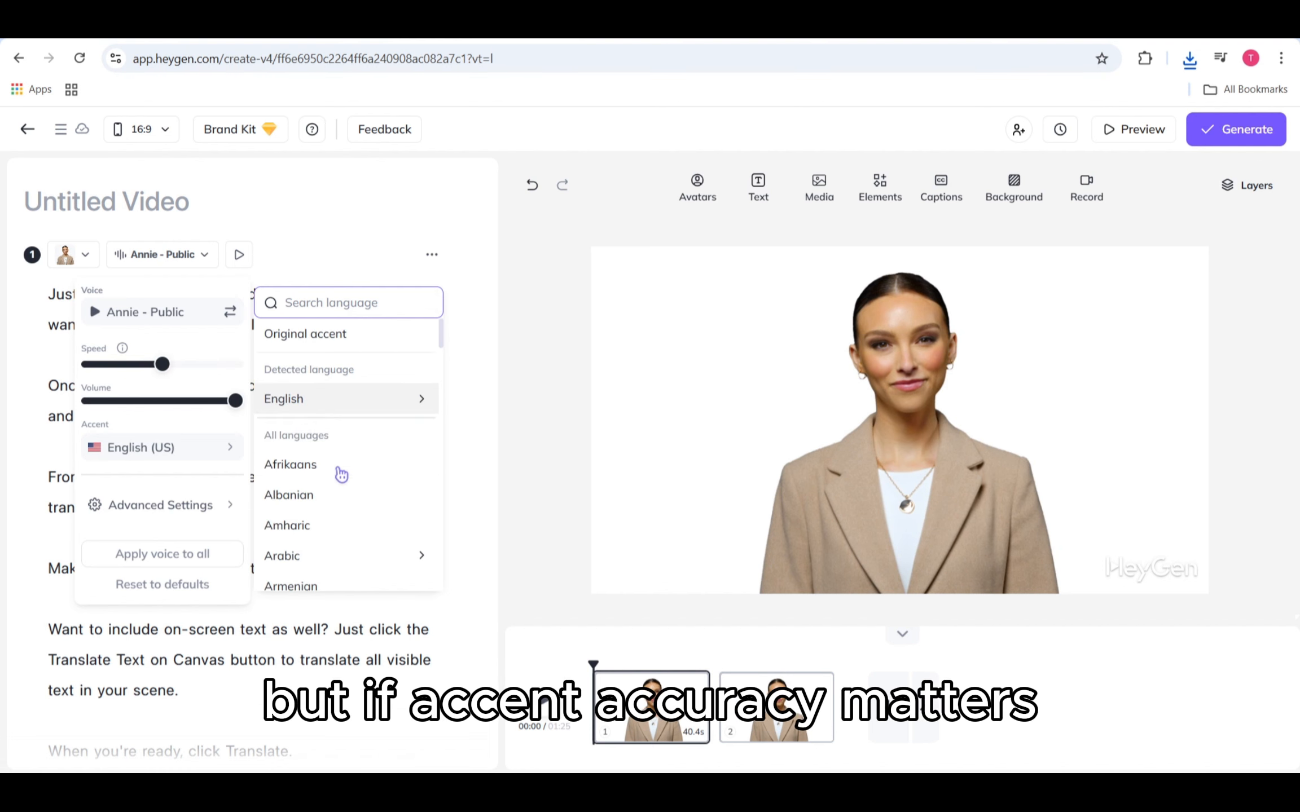
{"action": "left_click", "coordinate": [269, 337]}
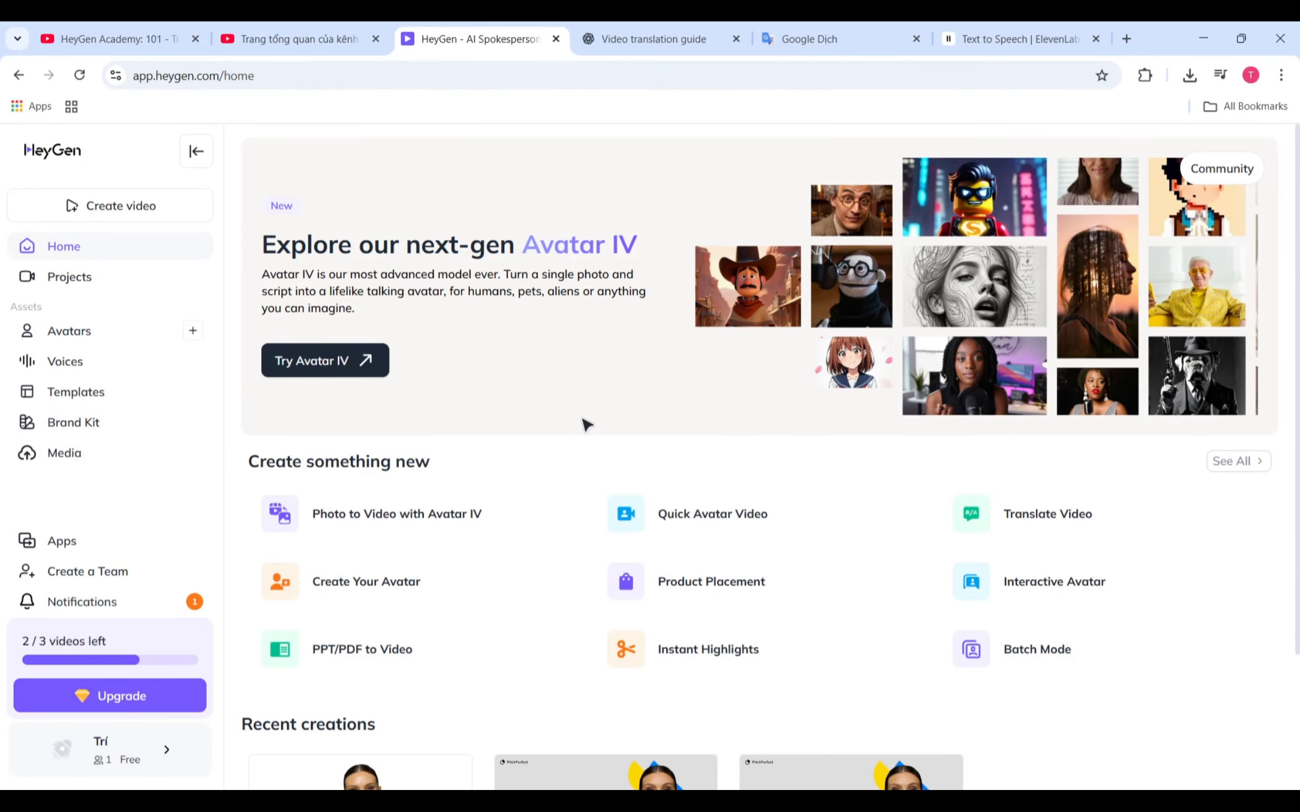
{"action": "left_click", "coordinate": [160, 207]}
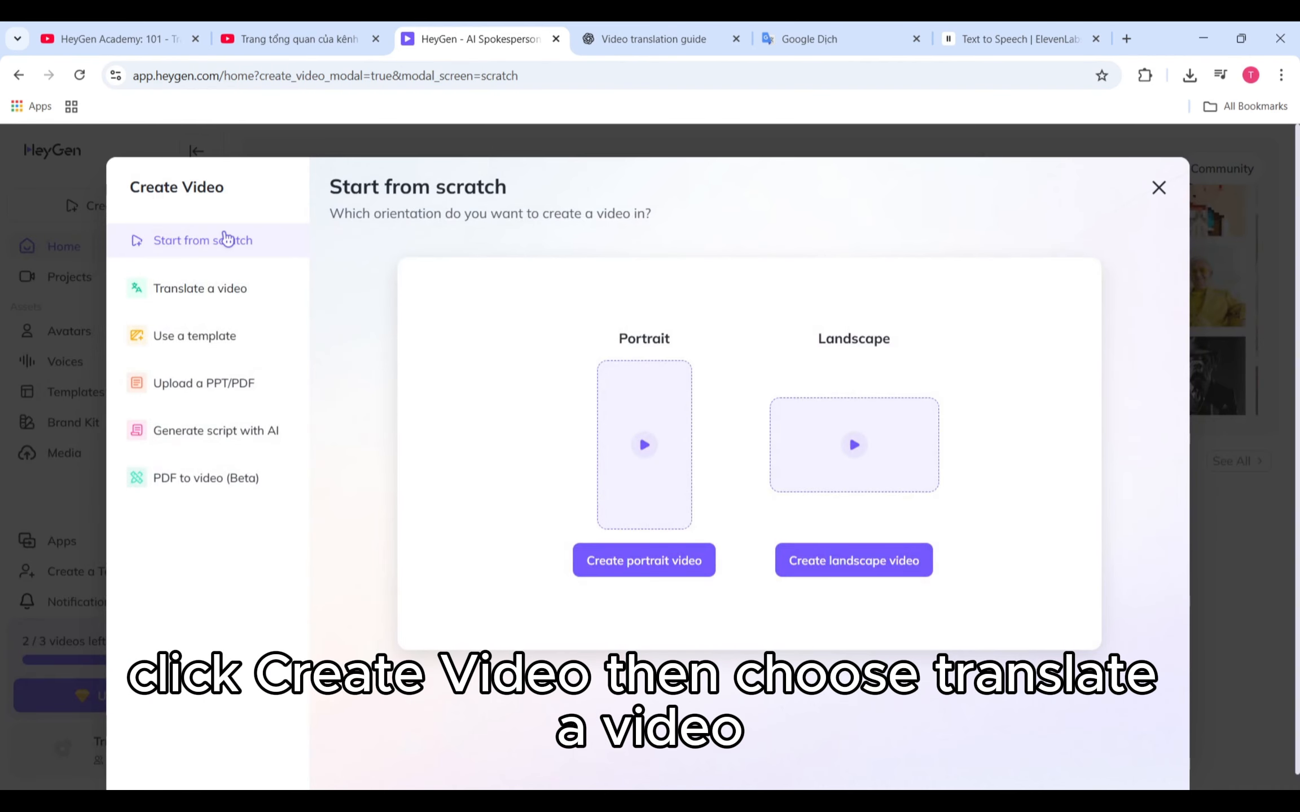
{"action": "left_click", "coordinate": [242, 289]}
{"action": "left_click", "coordinate": [522, 660]}
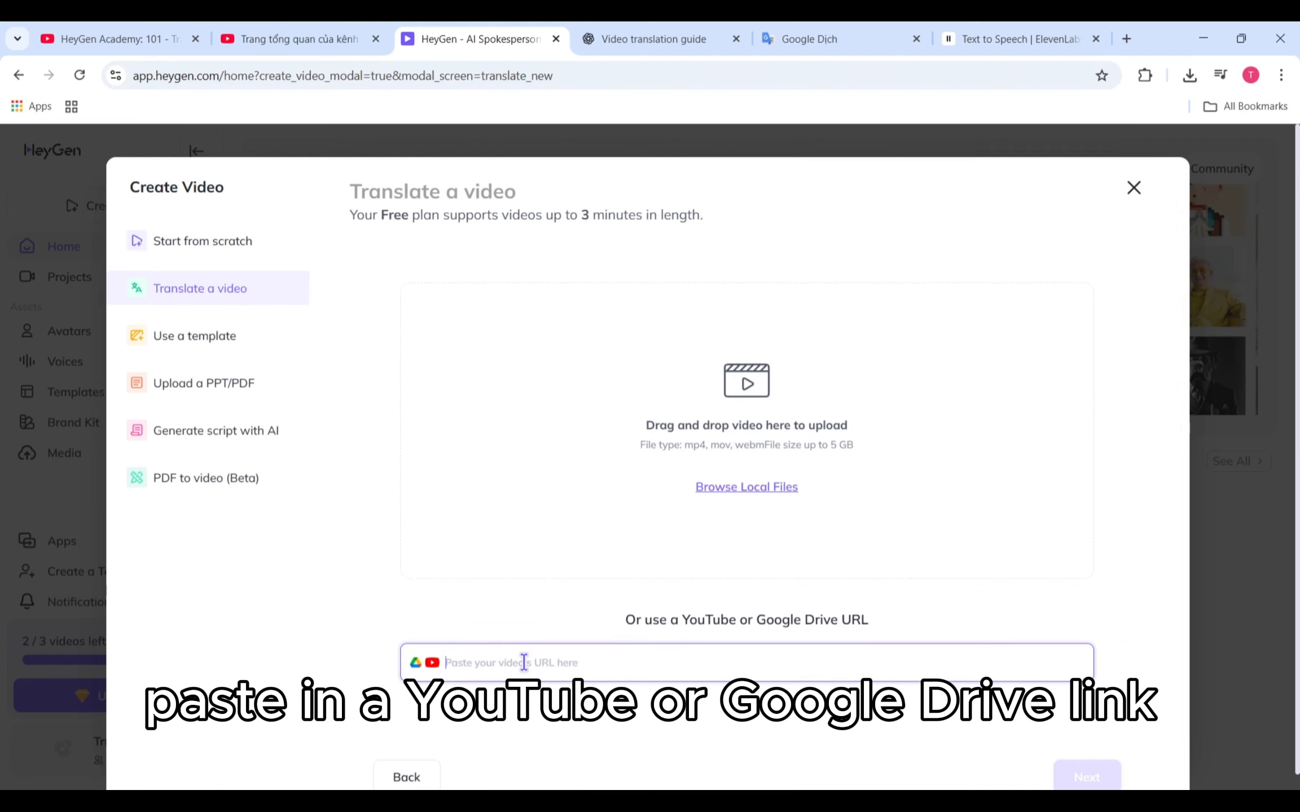
{"action": "type", "text": "https://www.youtube.com/watch?v=fVBZxATFG1A"}
{"action": "left_click", "coordinate": [1076, 663]}
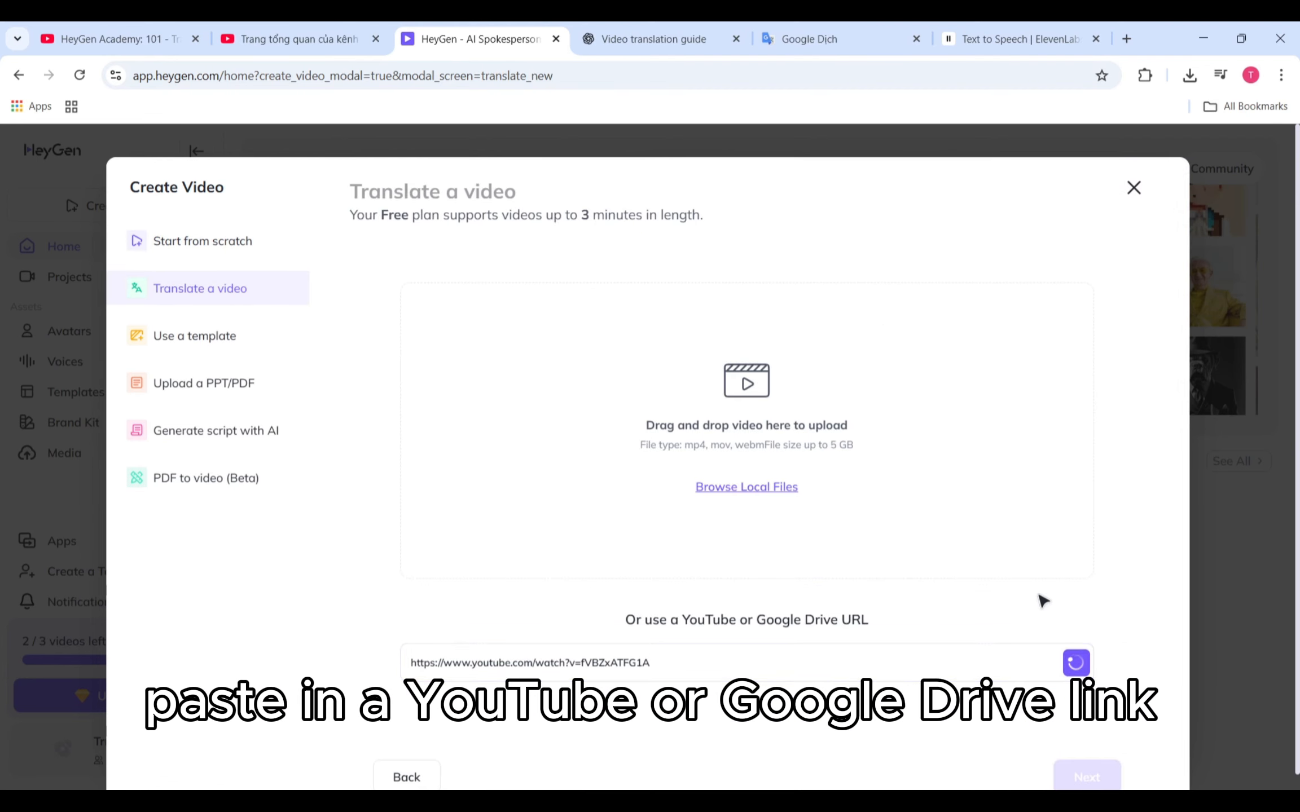
Step: Continue to the translation settings and choose Chinese and Japanese as target languages
{"action": "scroll", "coordinate": [1039, 601], "scroll_direction": "down", "scroll_amount": 1}
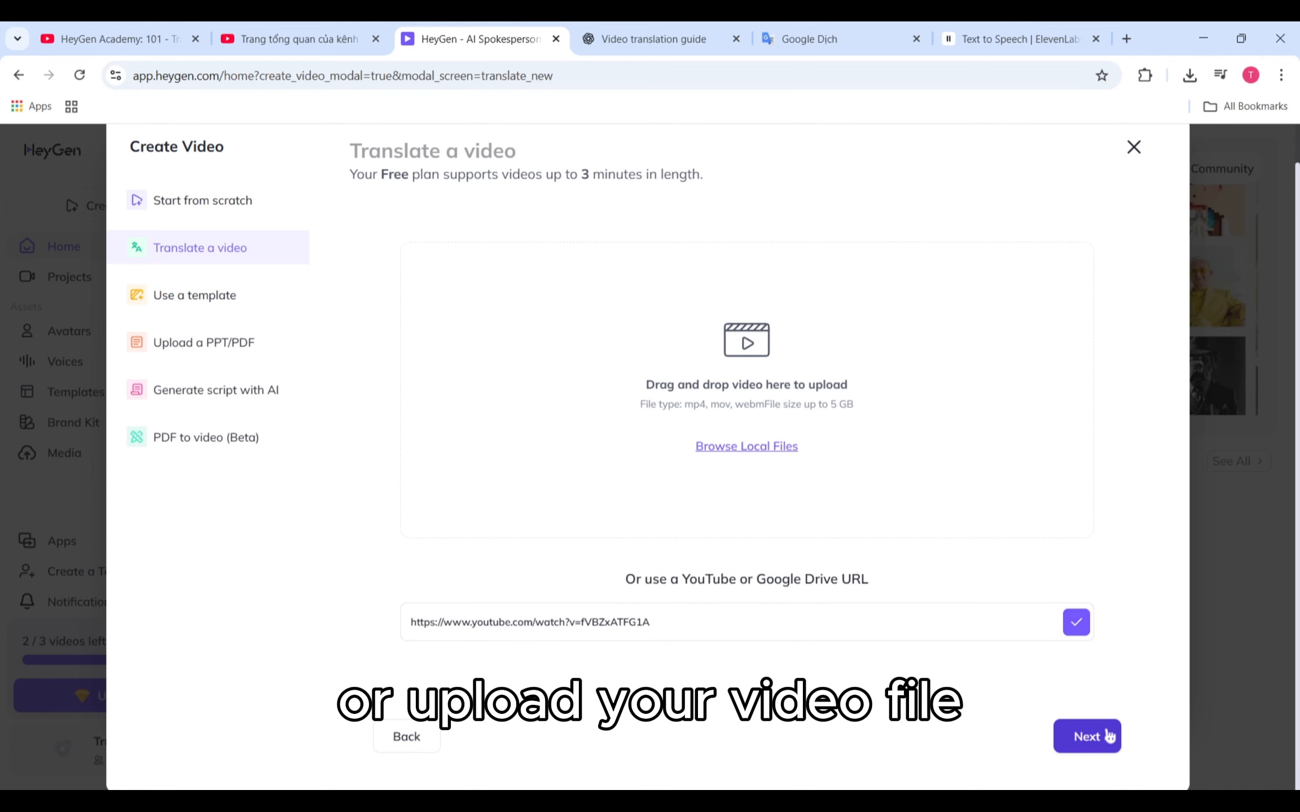
{"action": "left_click", "coordinate": [1087, 737]}
{"action": "left_click", "coordinate": [966, 307]}
{"action": "left_click", "coordinate": [856, 398]}
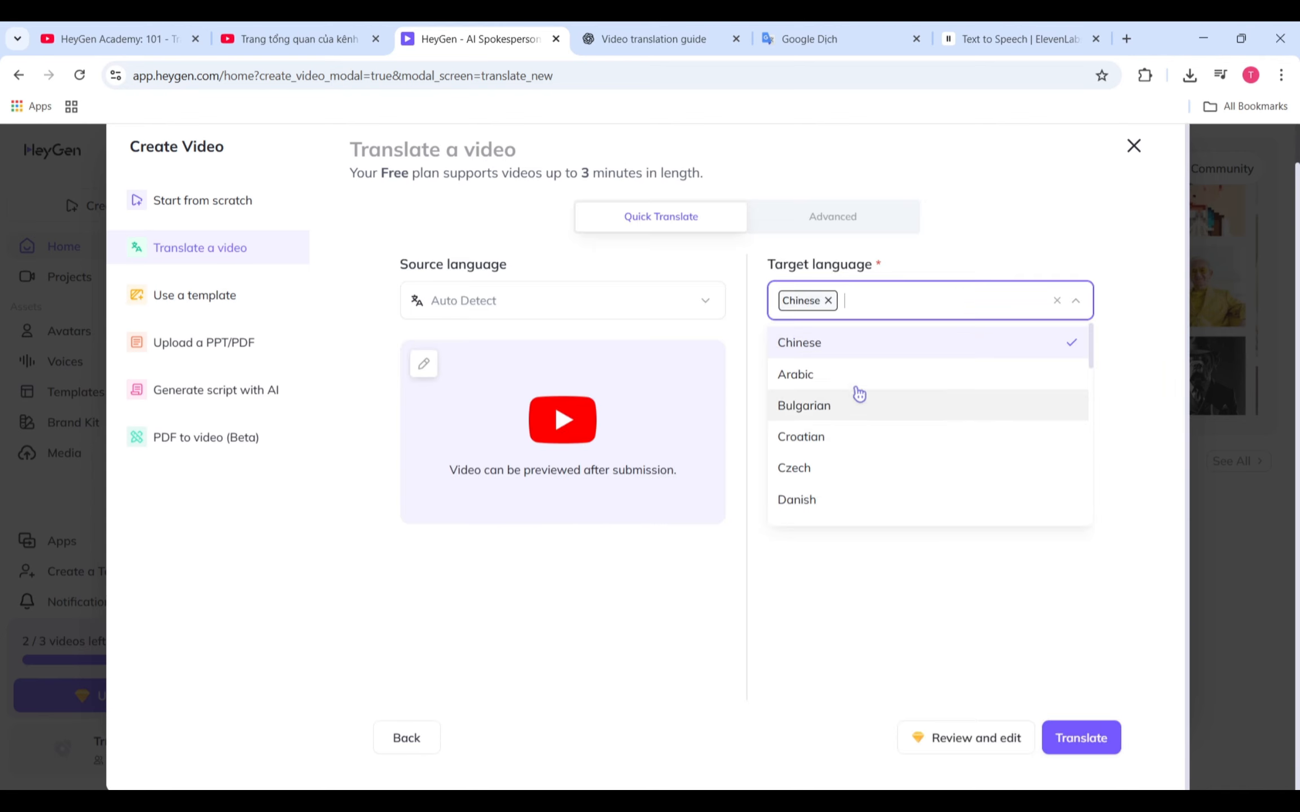
{"action": "type", "text": "ja"}
{"action": "left_click", "coordinate": [943, 342]}
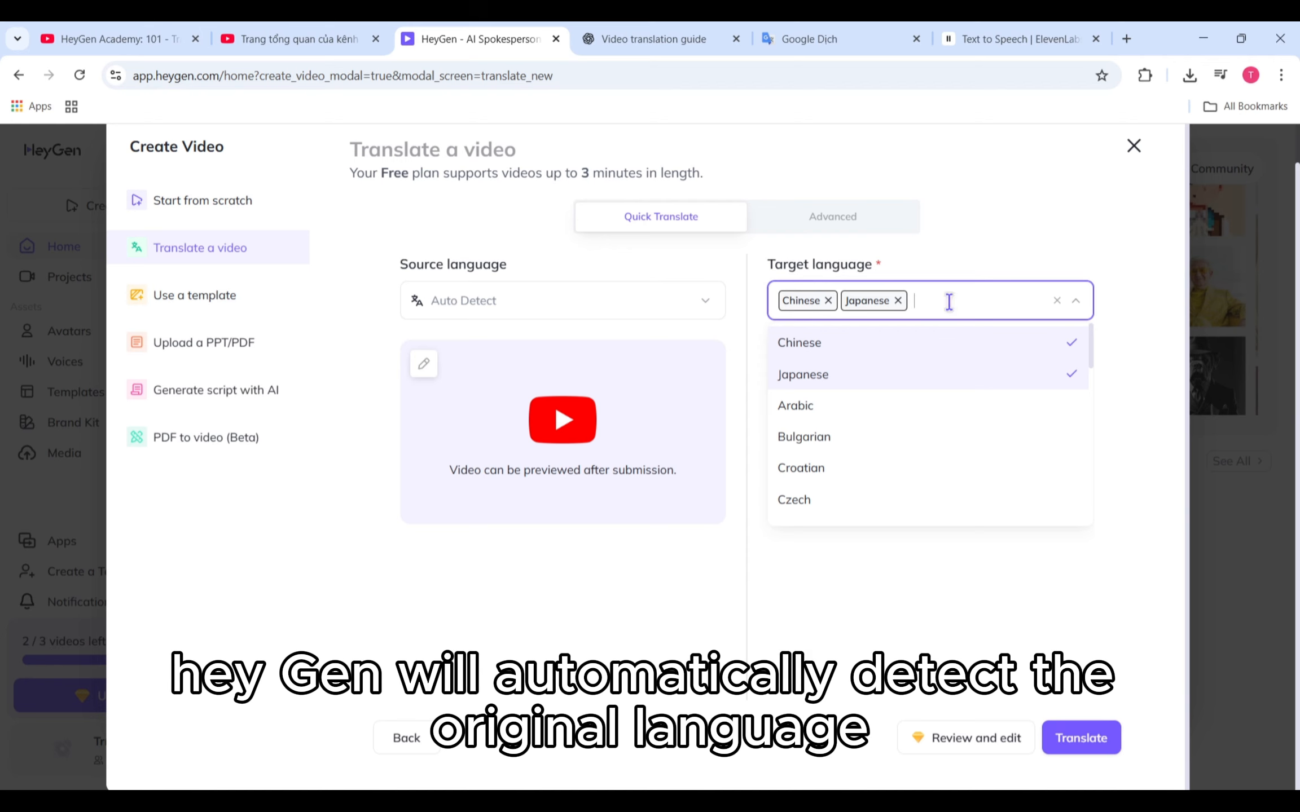
Step: Add Spanish and Italian to the target languages
{"action": "type", "text": "spa"}
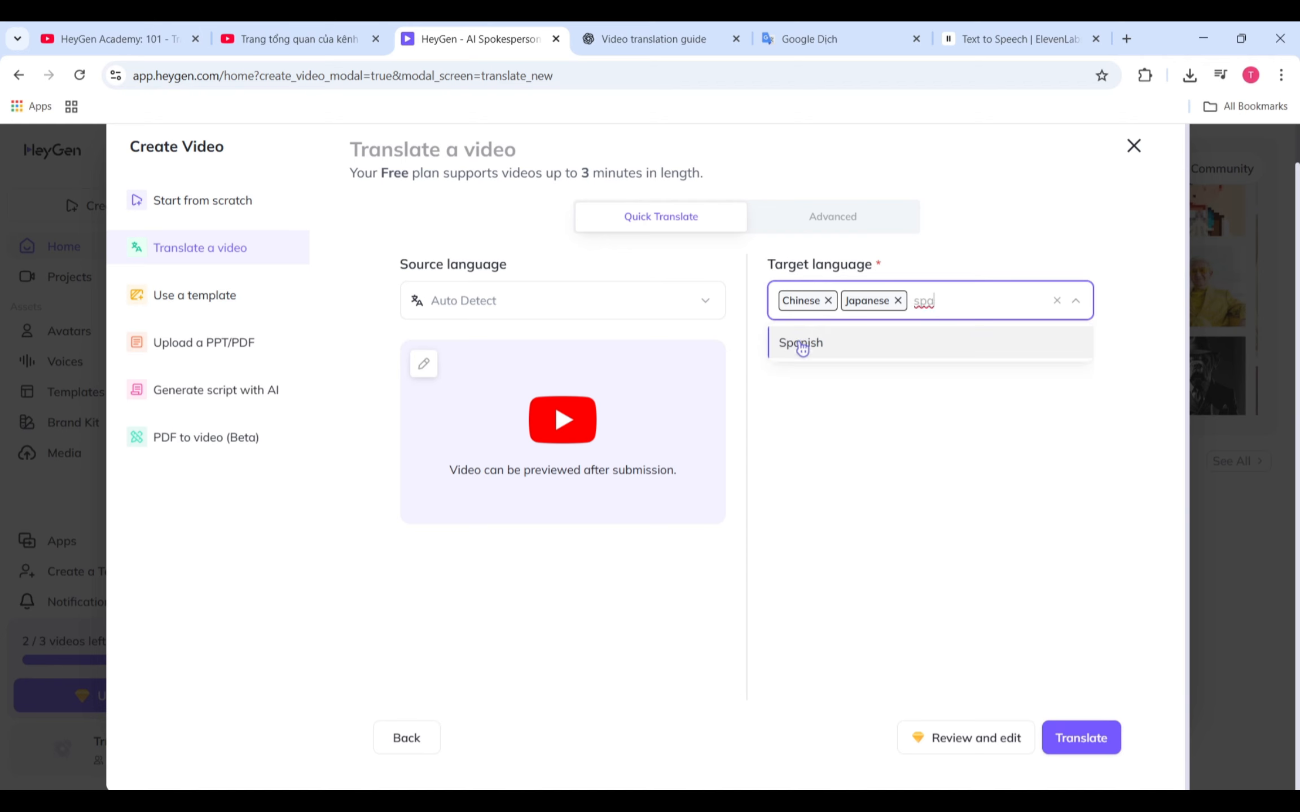
{"action": "left_click", "coordinate": [799, 343]}
{"action": "type", "text": "ita"}
{"action": "left_click", "coordinate": [941, 342]}
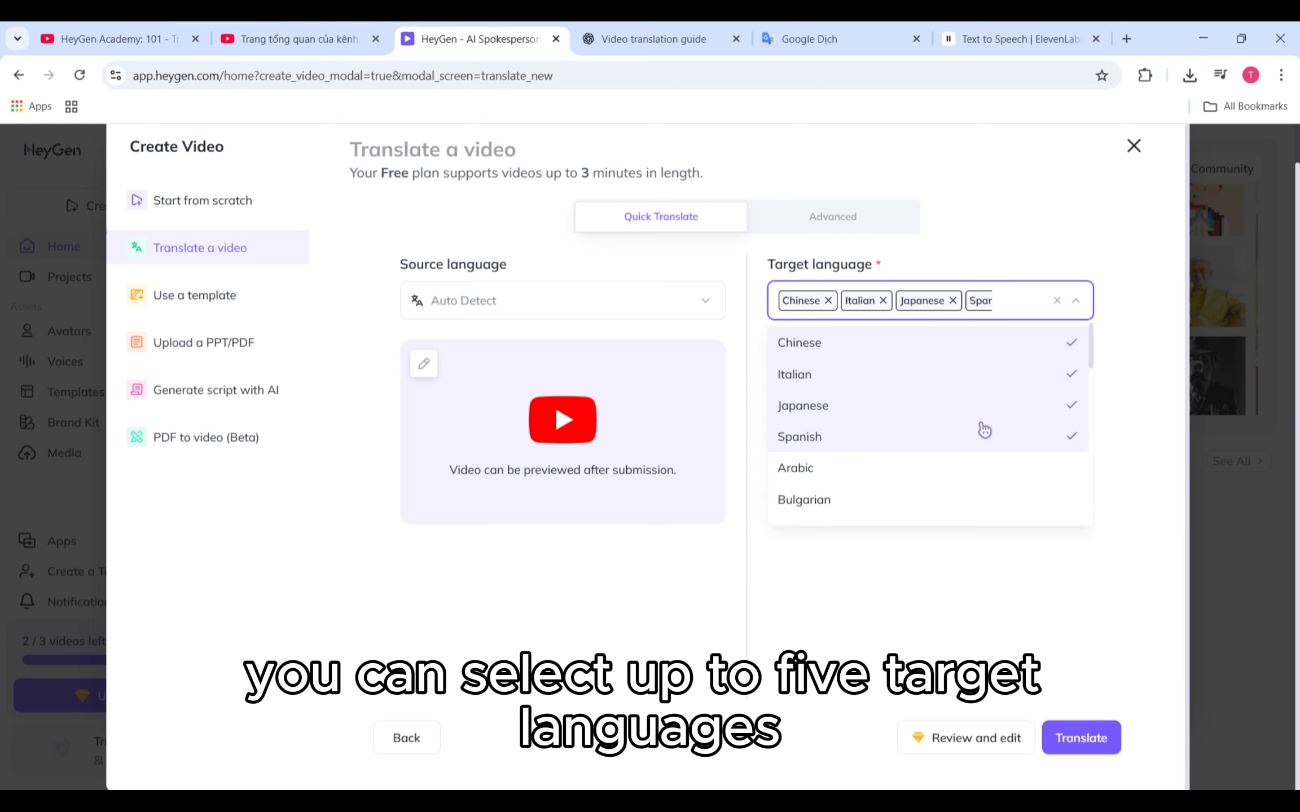
{"action": "left_click", "coordinate": [1063, 610]}
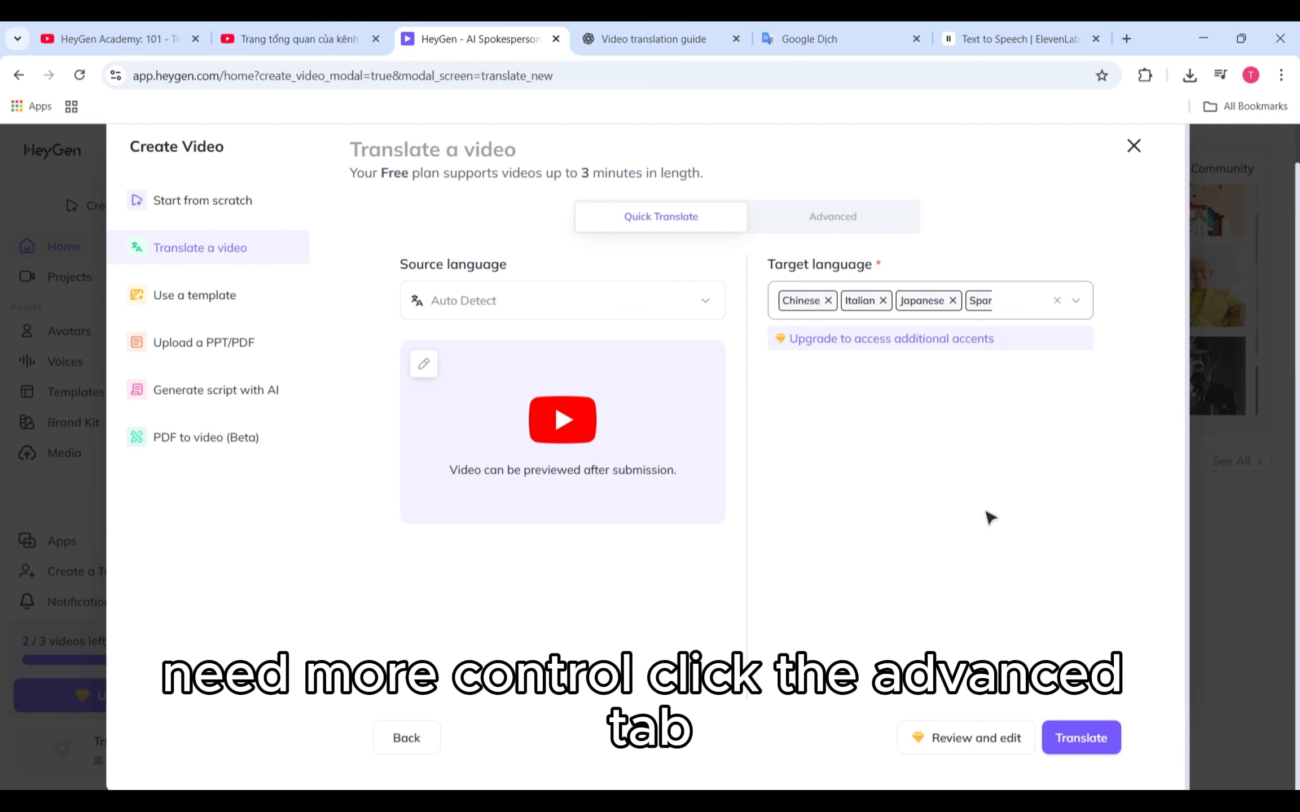
Step: Switch to the Advanced settings, check the number of speakers list and enable Remove background sound
{"action": "left_click", "coordinate": [884, 217]}
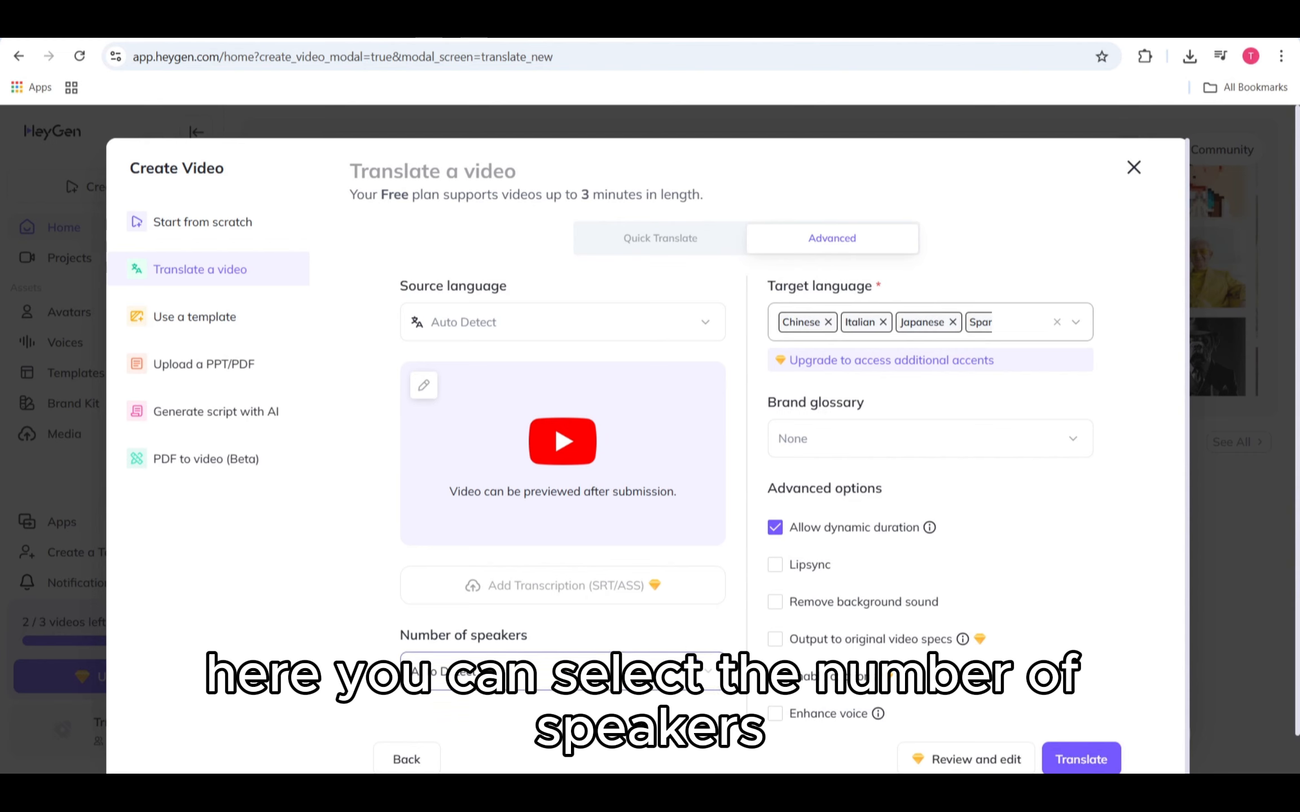
{"action": "left_click", "coordinate": [693, 673]}
{"action": "left_click", "coordinate": [692, 672]}
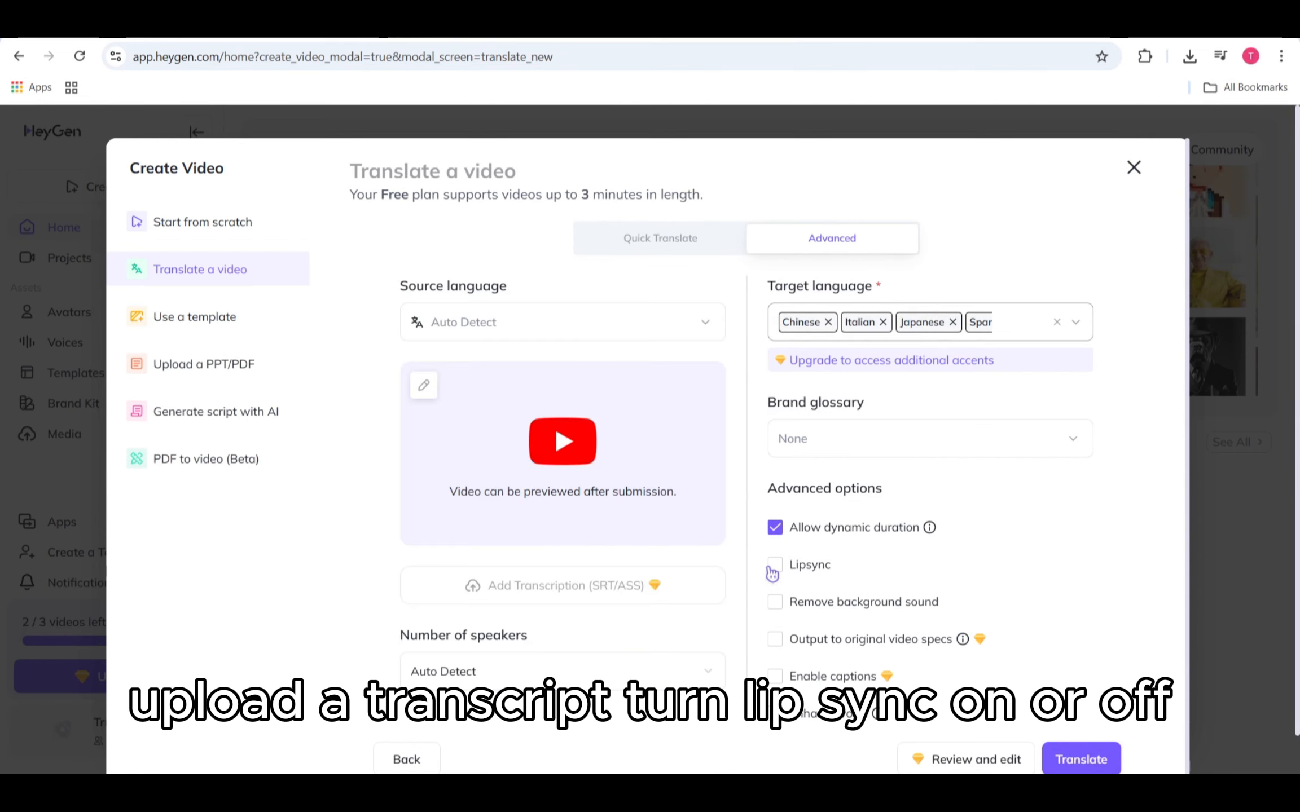
{"action": "left_click", "coordinate": [777, 602]}
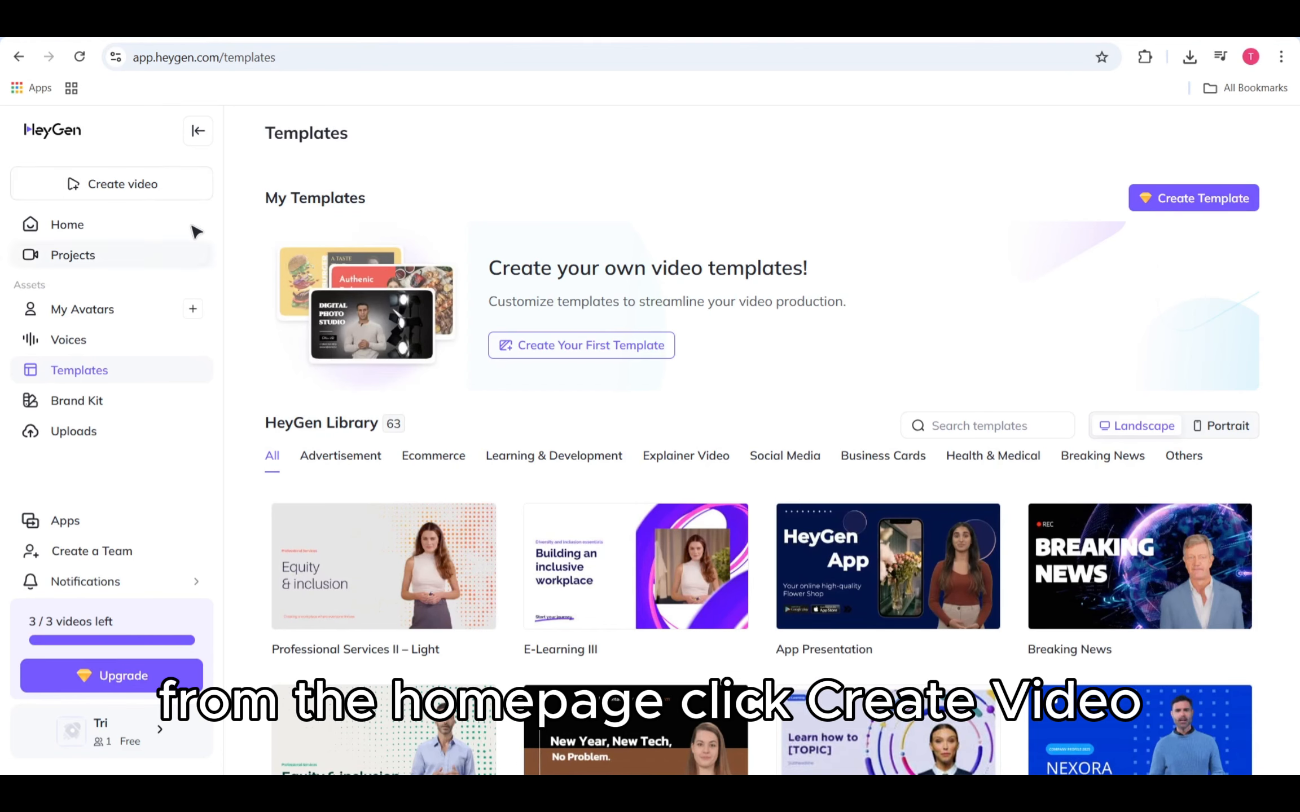
Step: Open Create Video and browse the Use a template library
{"action": "left_click", "coordinate": [168, 181]}
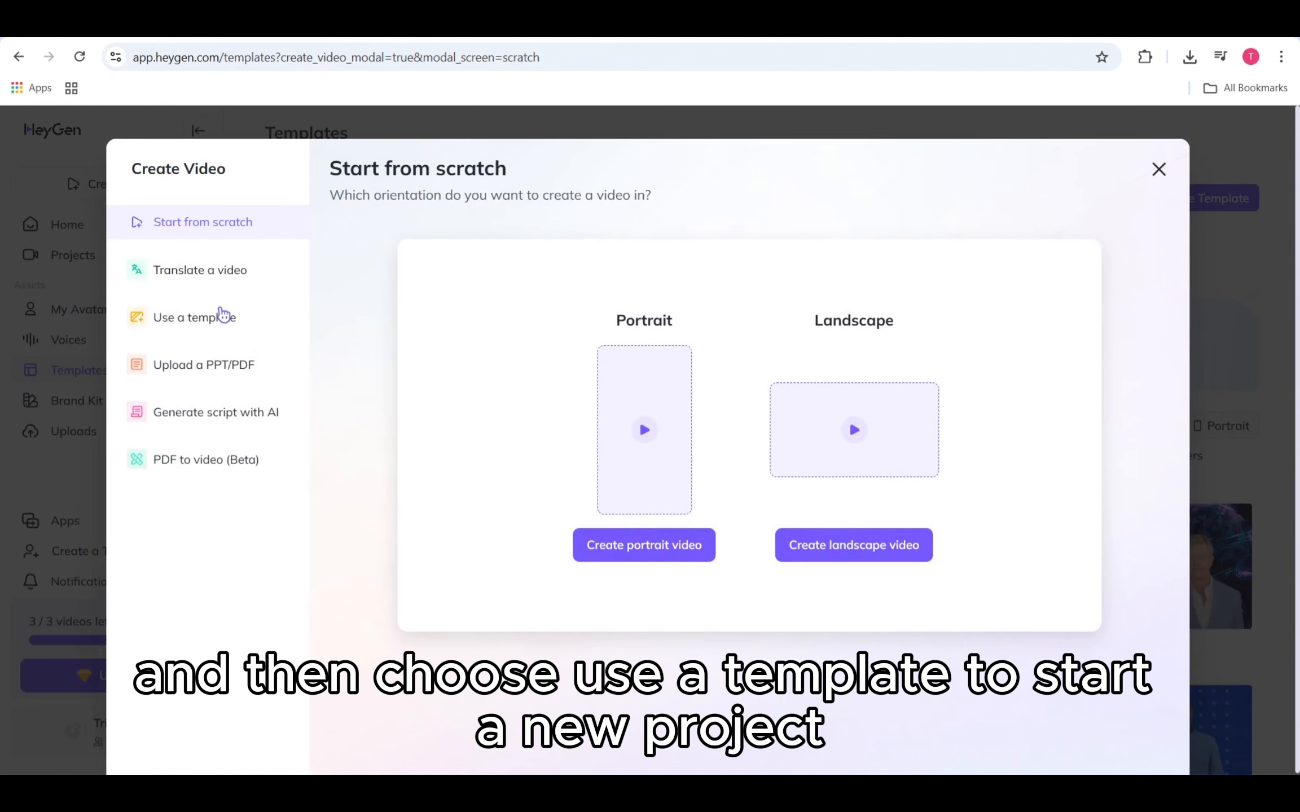
{"action": "left_click", "coordinate": [237, 332]}
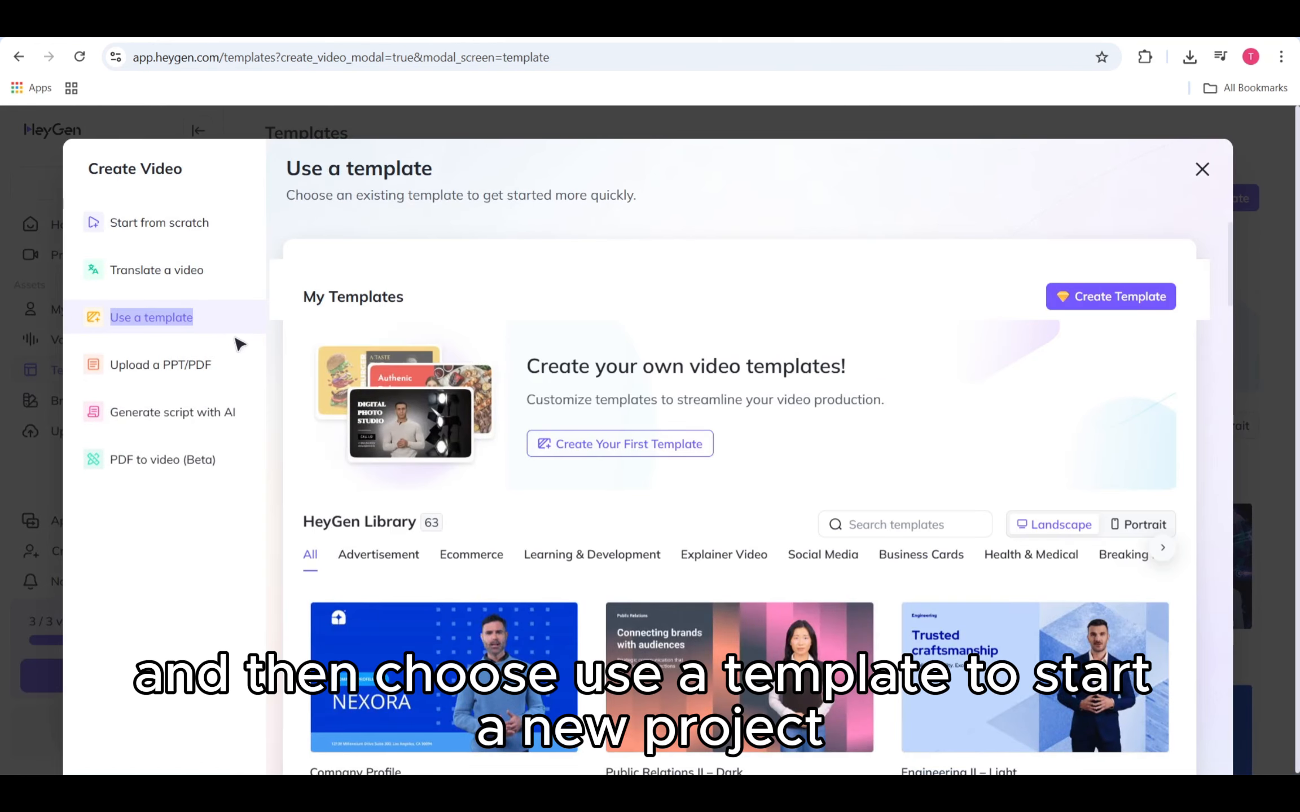
{"action": "scroll", "coordinate": [571, 415], "scroll_direction": "down", "scroll_amount": 8}
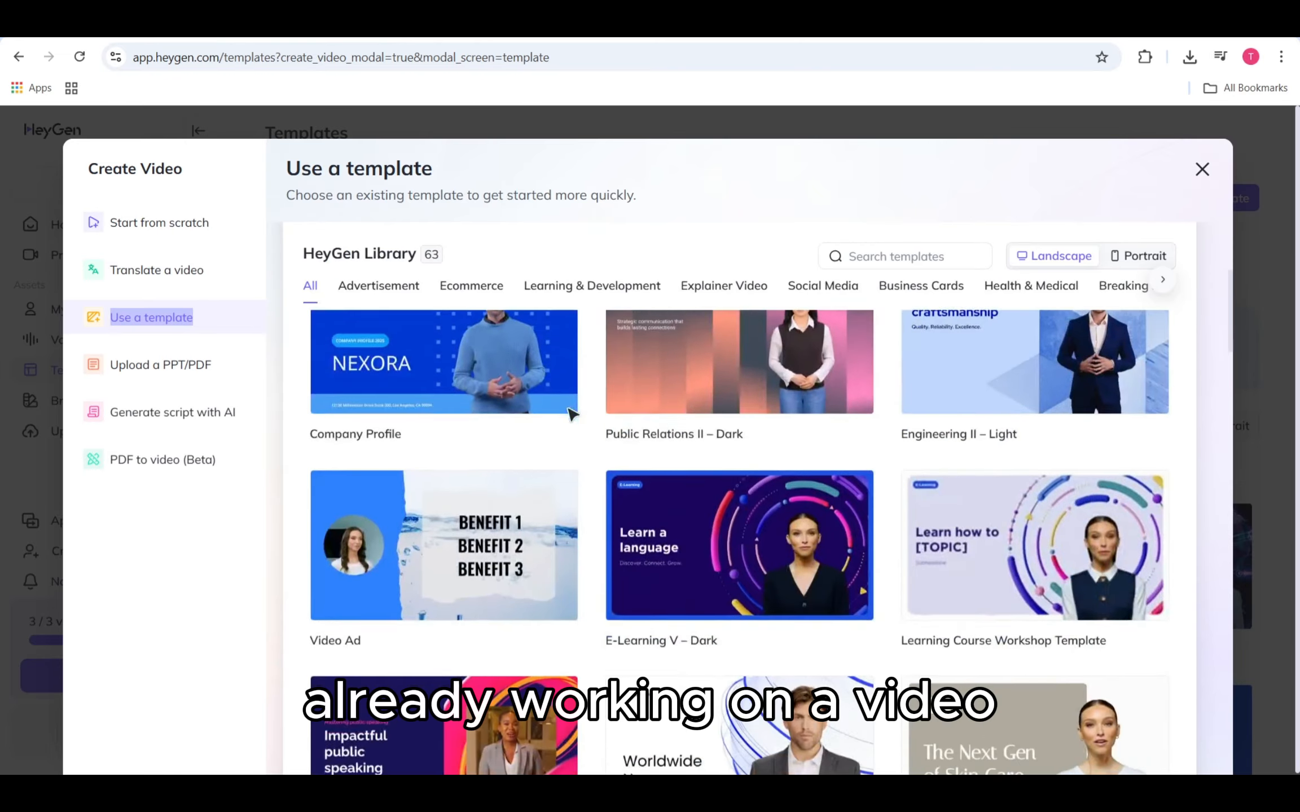
{"action": "scroll", "coordinate": [571, 415], "scroll_direction": "down", "scroll_amount": 8}
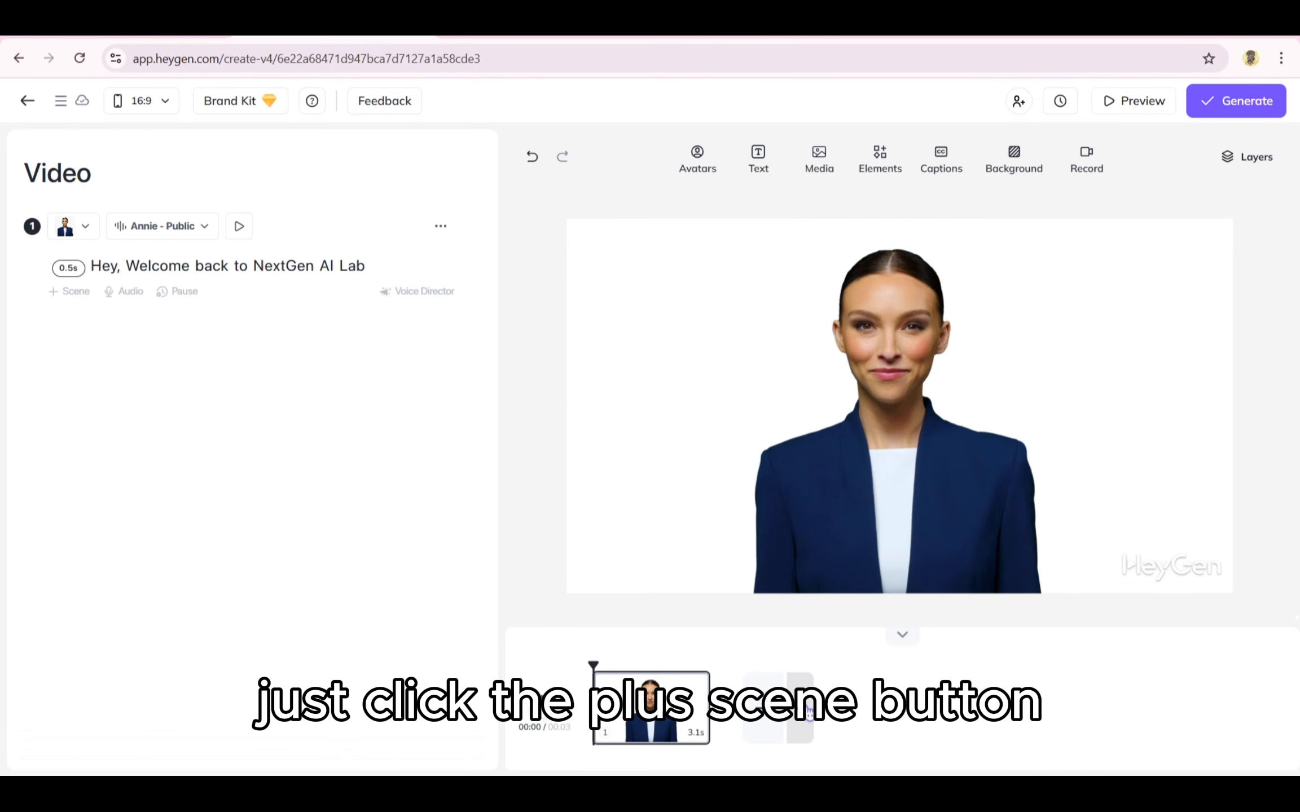
Step: Open the add-scene template picker and browse the Ecommerce, Learning & Development and Explainer Video categories
{"action": "left_click", "coordinate": [809, 712]}
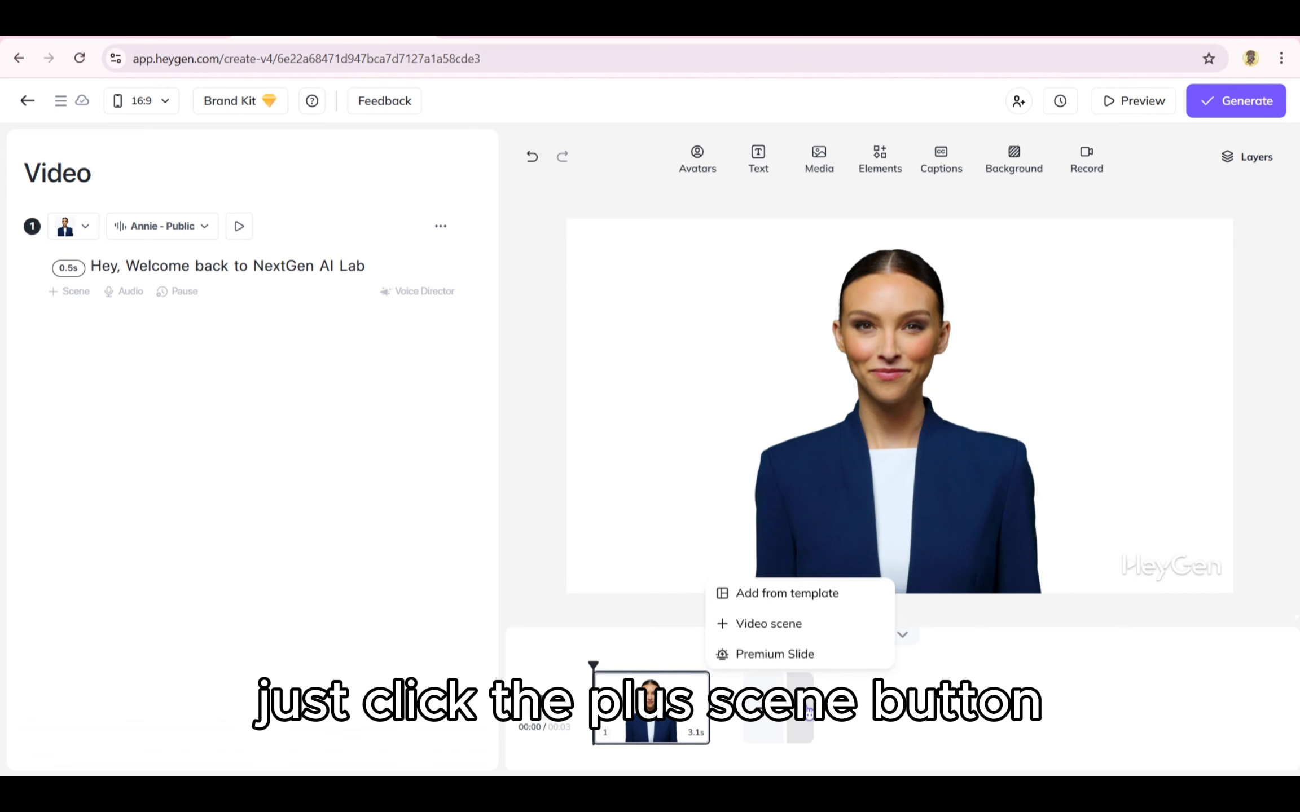
{"action": "left_click", "coordinate": [788, 599]}
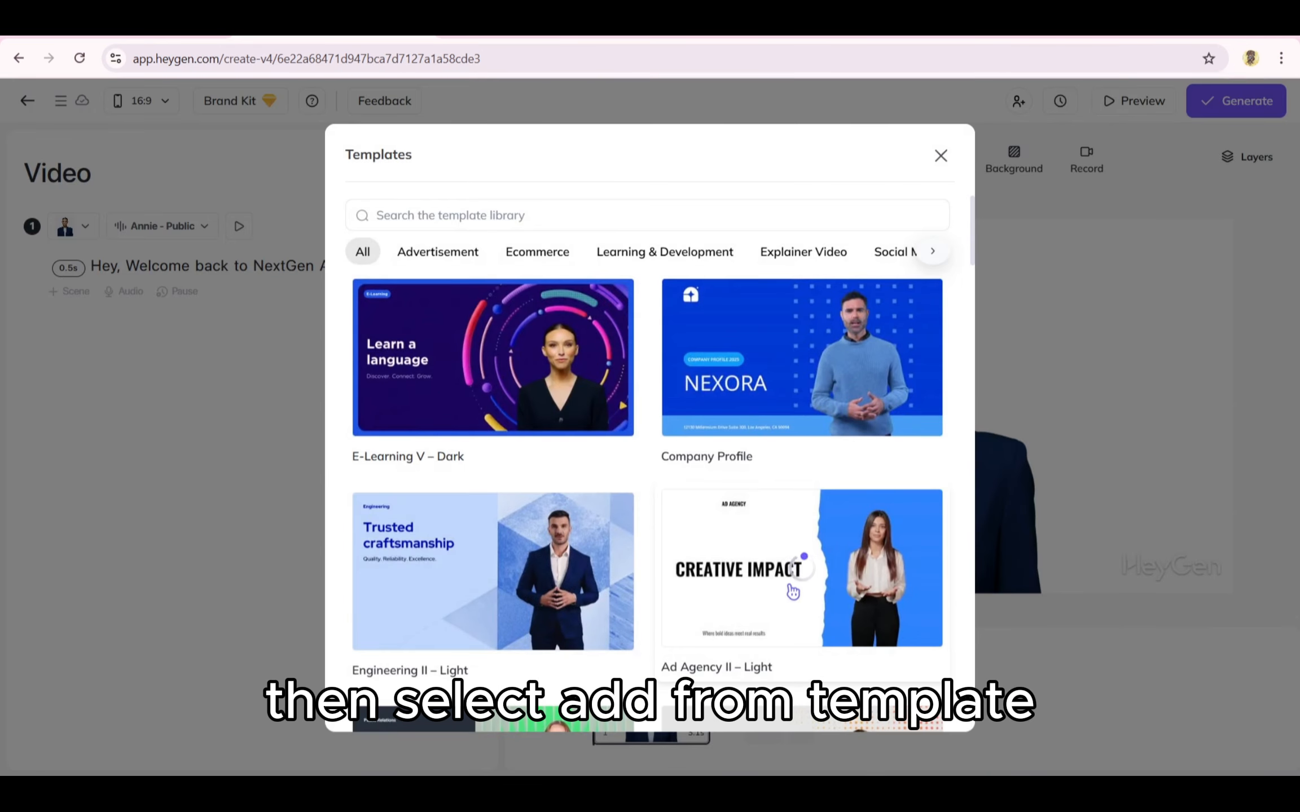
{"action": "scroll", "coordinate": [771, 430], "scroll_direction": "down", "scroll_amount": 1}
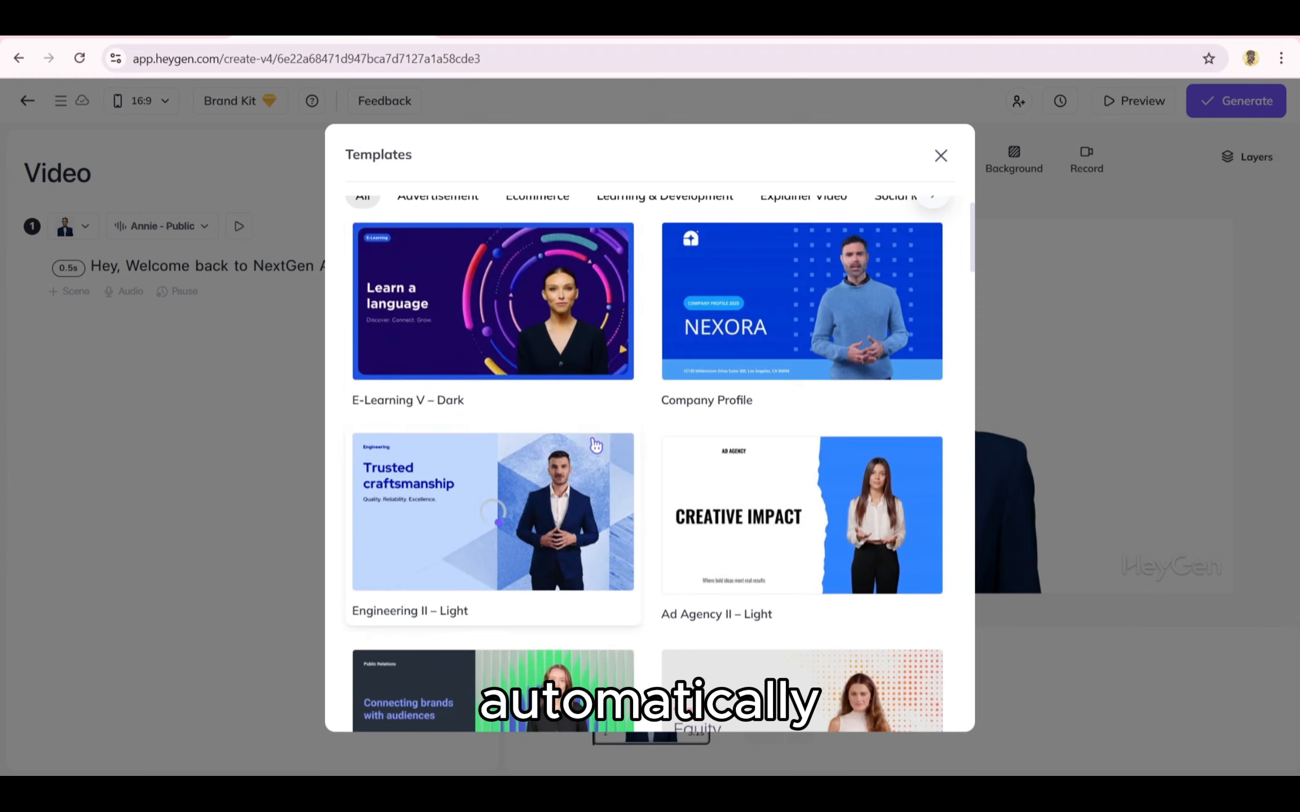
{"action": "scroll", "coordinate": [596, 445], "scroll_direction": "down", "scroll_amount": 2}
{"action": "scroll", "coordinate": [596, 446], "scroll_direction": "down", "scroll_amount": 5}
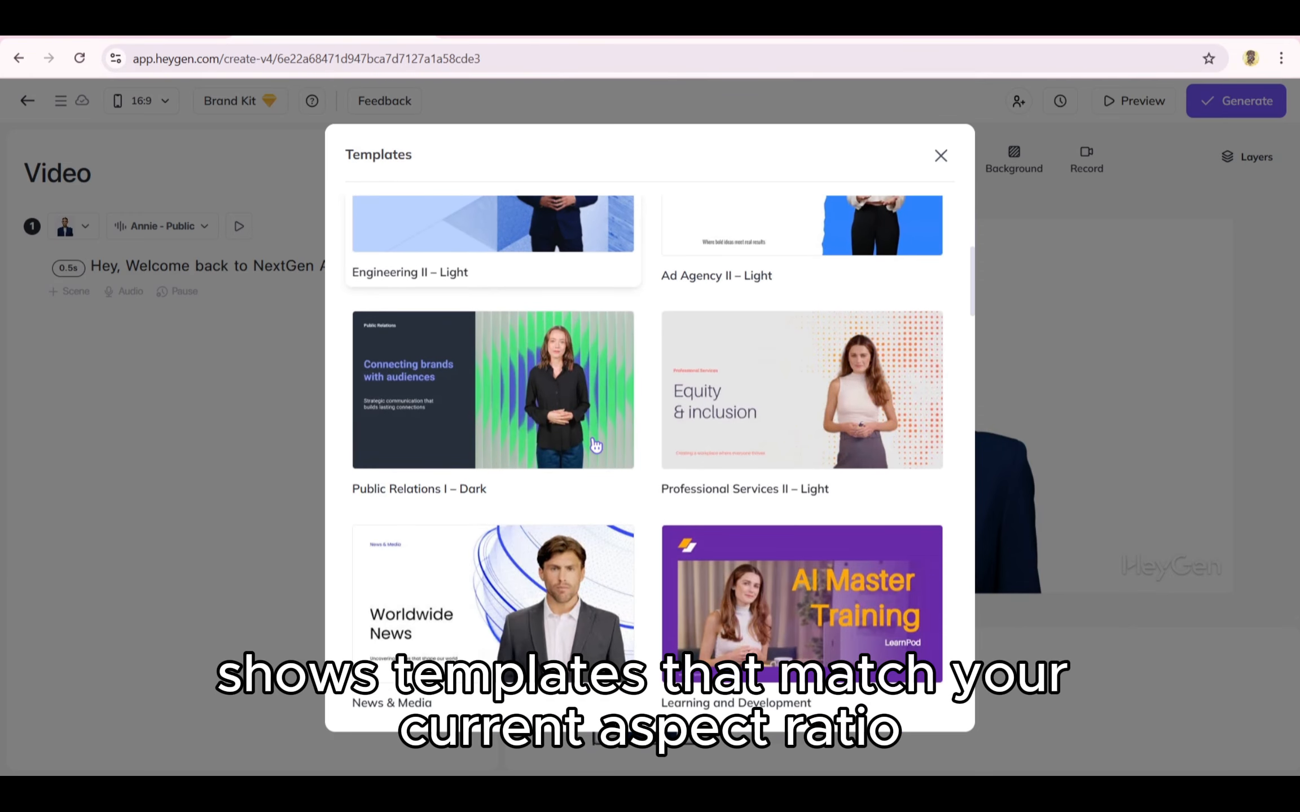
{"action": "scroll", "coordinate": [714, 397], "scroll_direction": "up", "scroll_amount": 8}
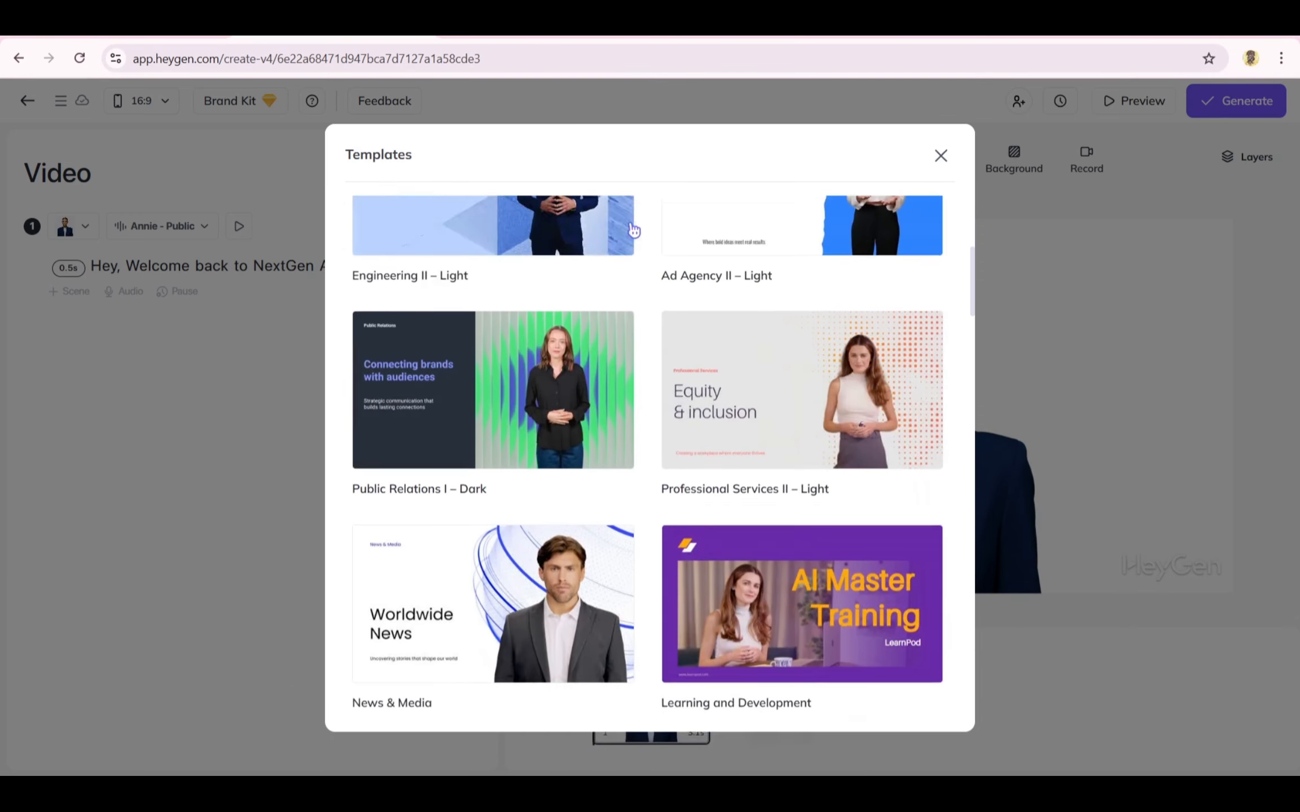
{"action": "left_click", "coordinate": [525, 252]}
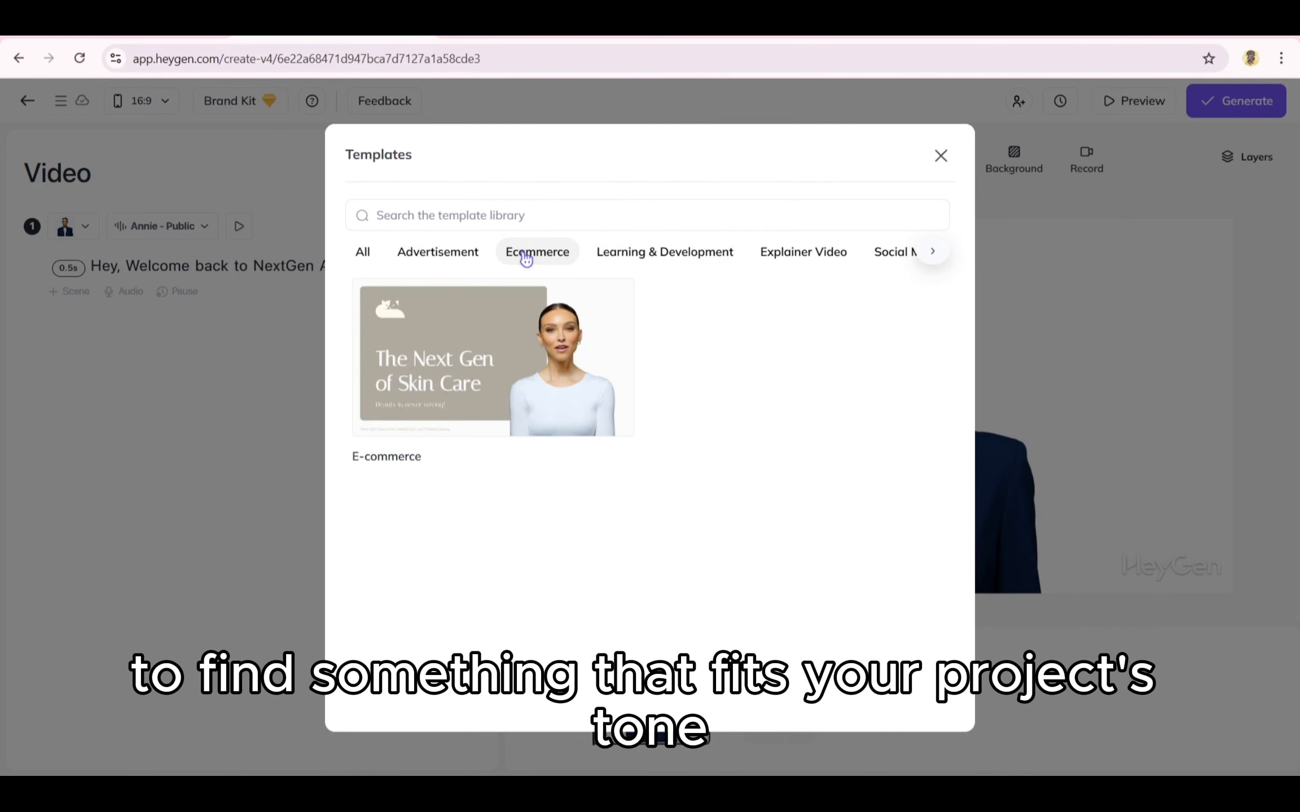
{"action": "left_click", "coordinate": [599, 253]}
{"action": "left_click", "coordinate": [765, 252]}
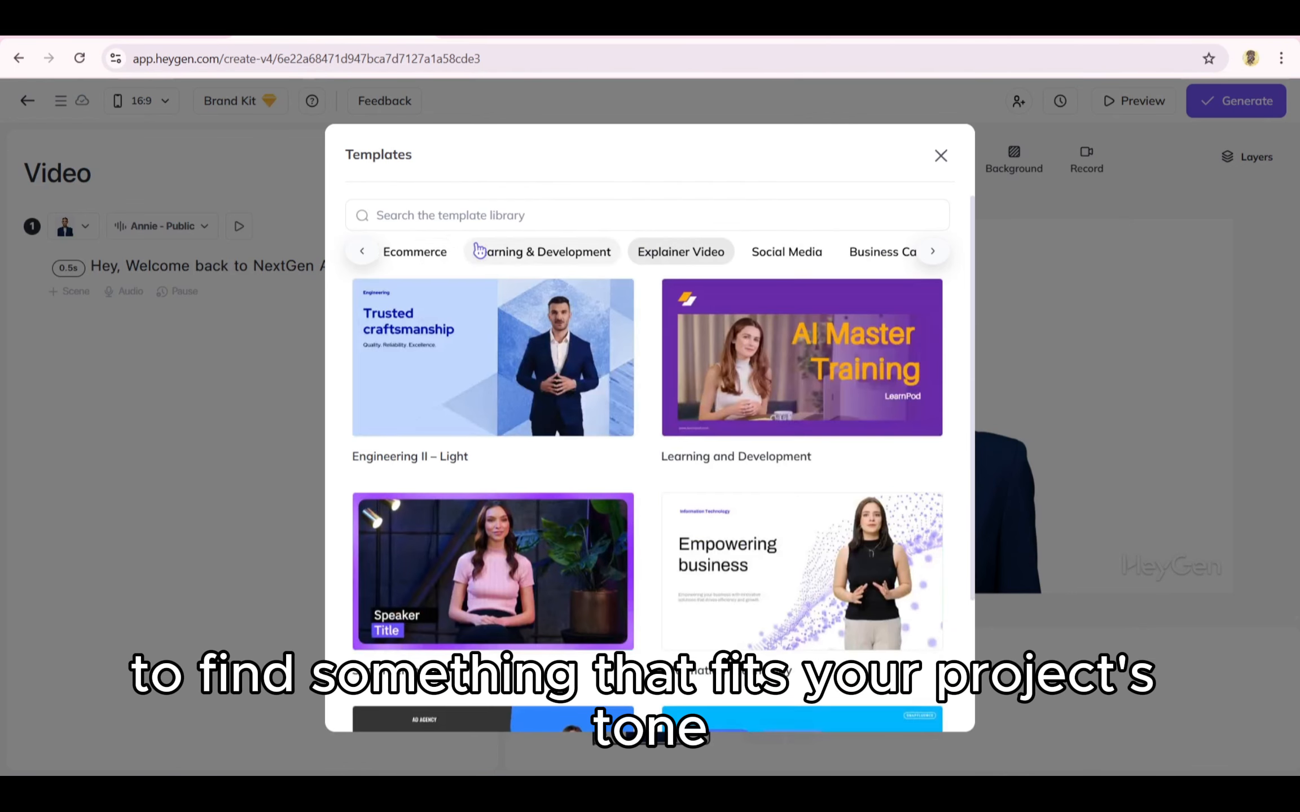
{"action": "left_click", "coordinate": [377, 252]}
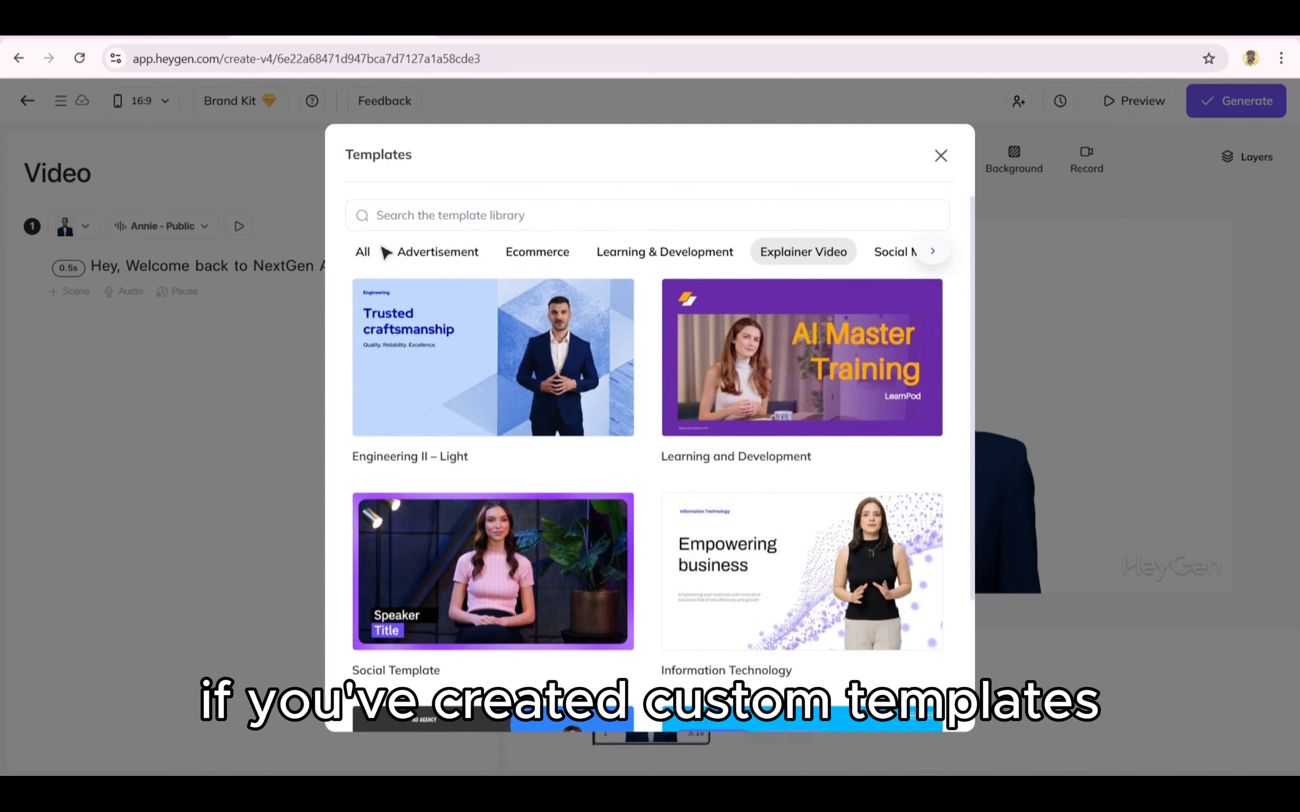
{"action": "left_click", "coordinate": [372, 255]}
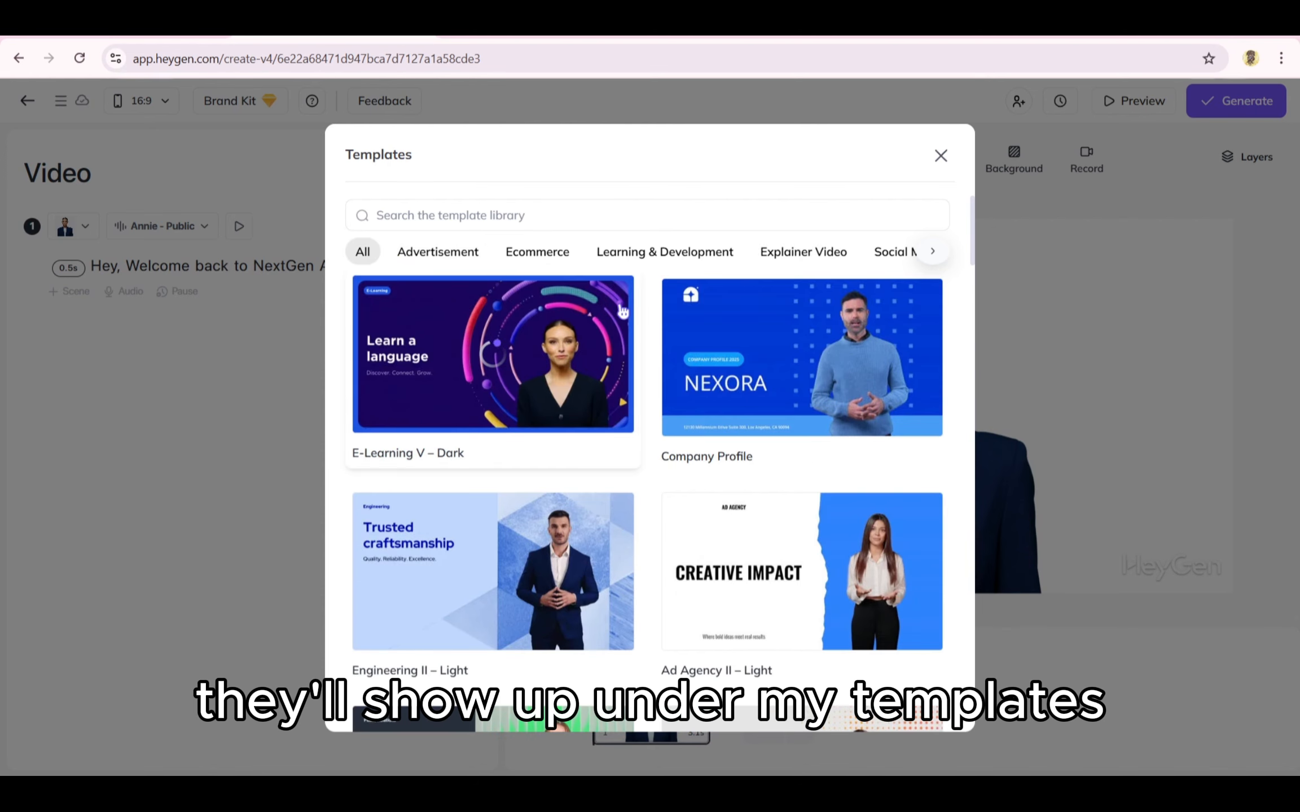
Step: Add the Key Takeaways scene from the Ad Agency II – Light template as a new scene
{"action": "scroll", "coordinate": [615, 409], "scroll_direction": "down", "scroll_amount": 5}
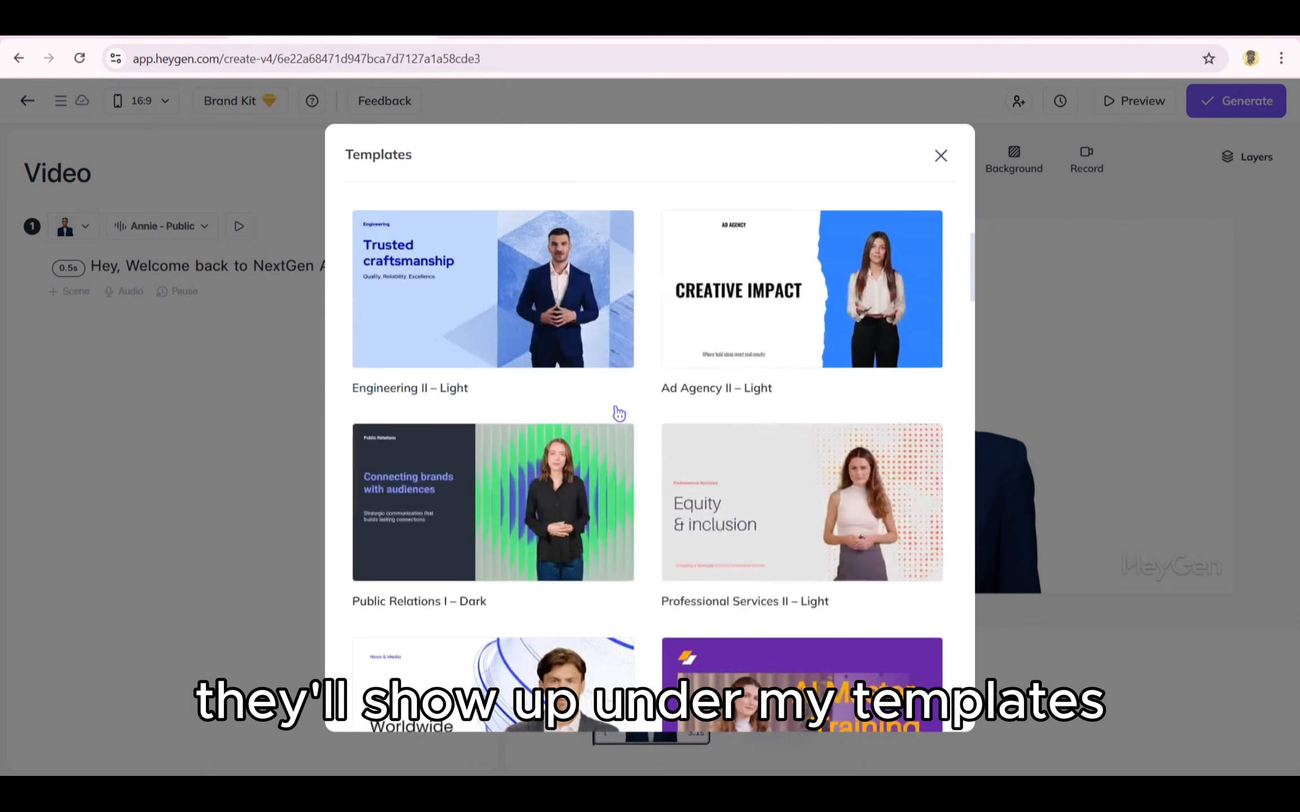
{"action": "left_click", "coordinate": [743, 356]}
{"action": "mouse_move", "coordinate": [745, 305]}
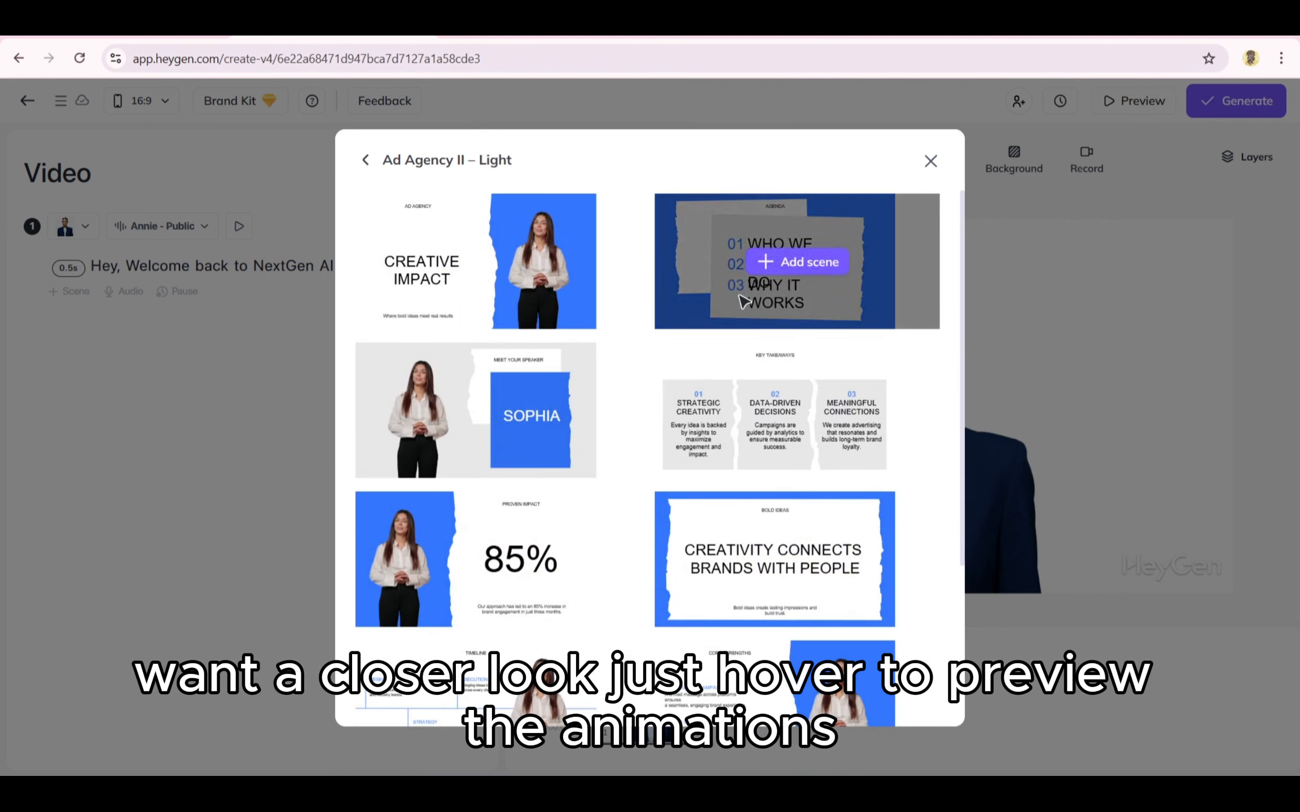
{"action": "mouse_move", "coordinate": [747, 380]}
{"action": "left_click", "coordinate": [764, 413]}
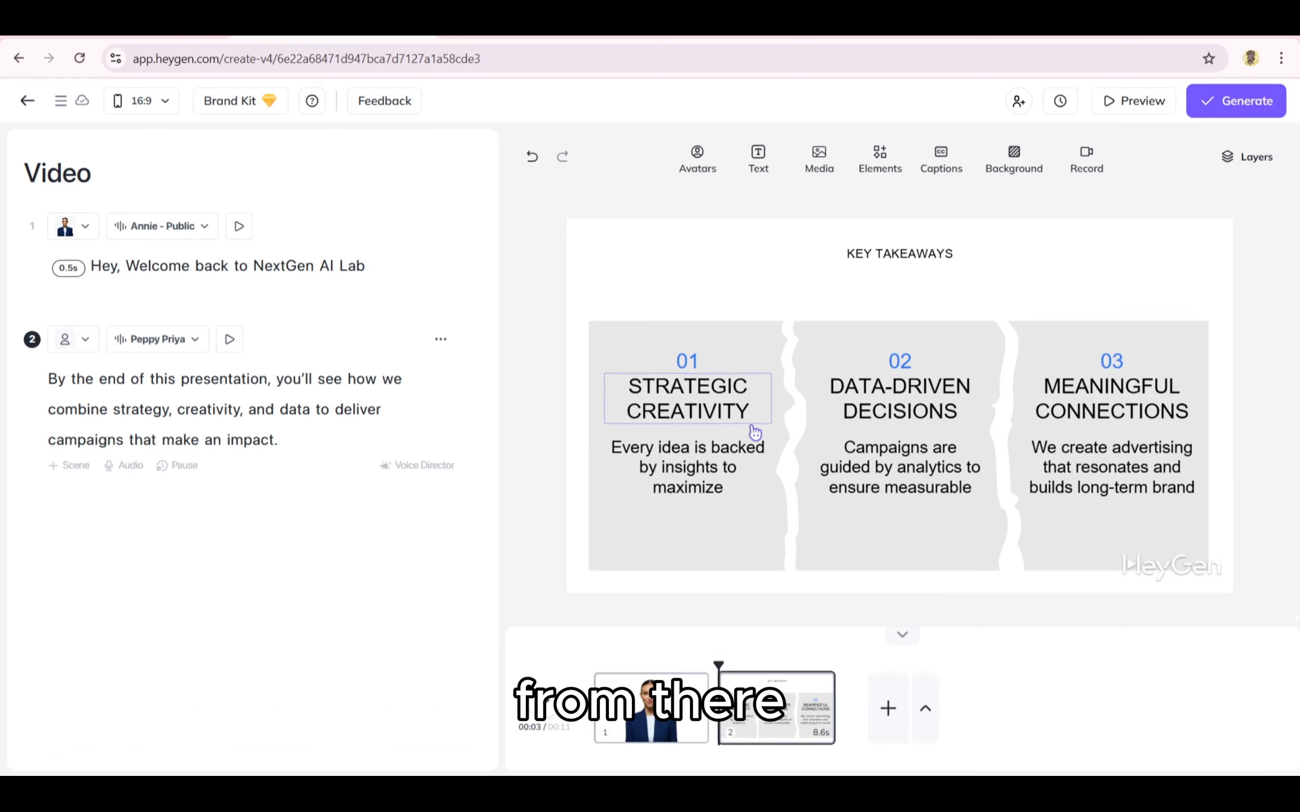
Step: Recolor the third Key Takeaways panel with a pink fill
{"action": "left_click", "coordinate": [729, 350]}
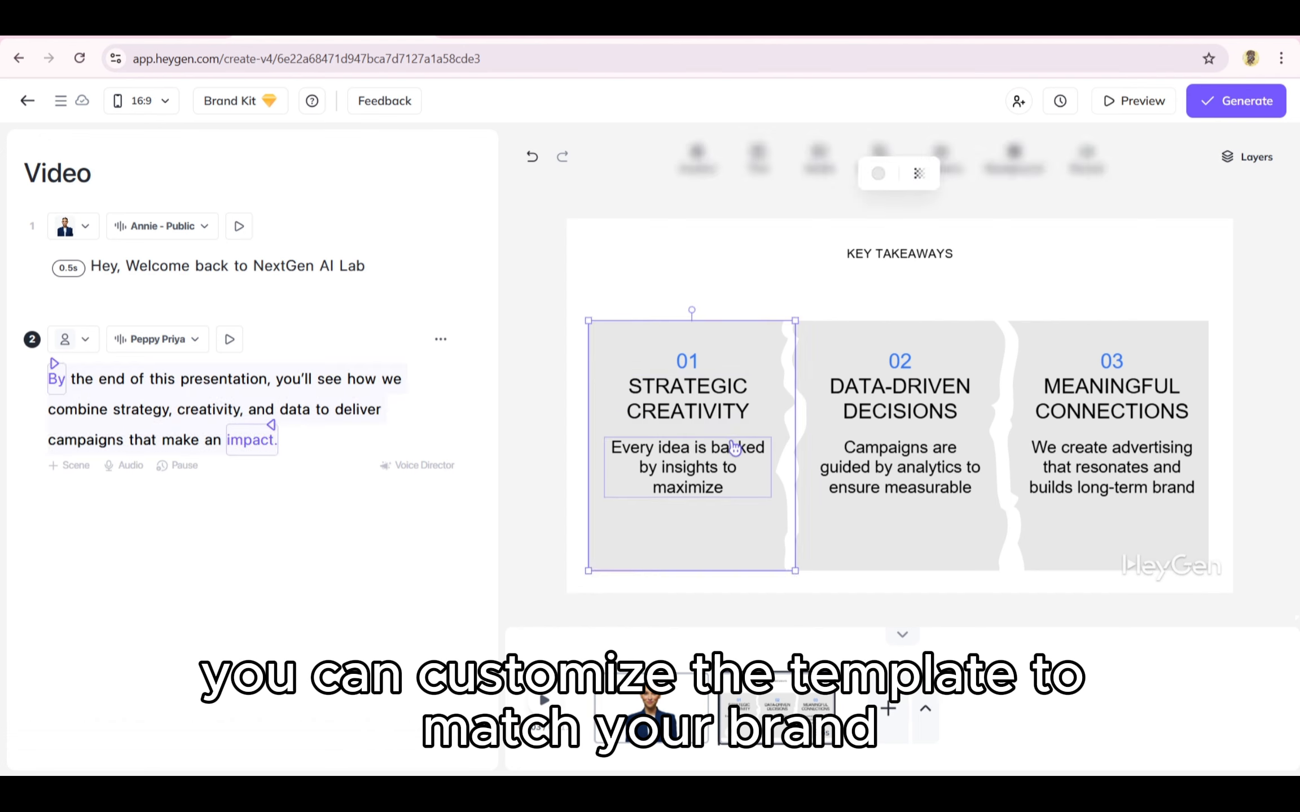
{"action": "left_click", "coordinate": [732, 389]}
{"action": "left_click", "coordinate": [902, 366]}
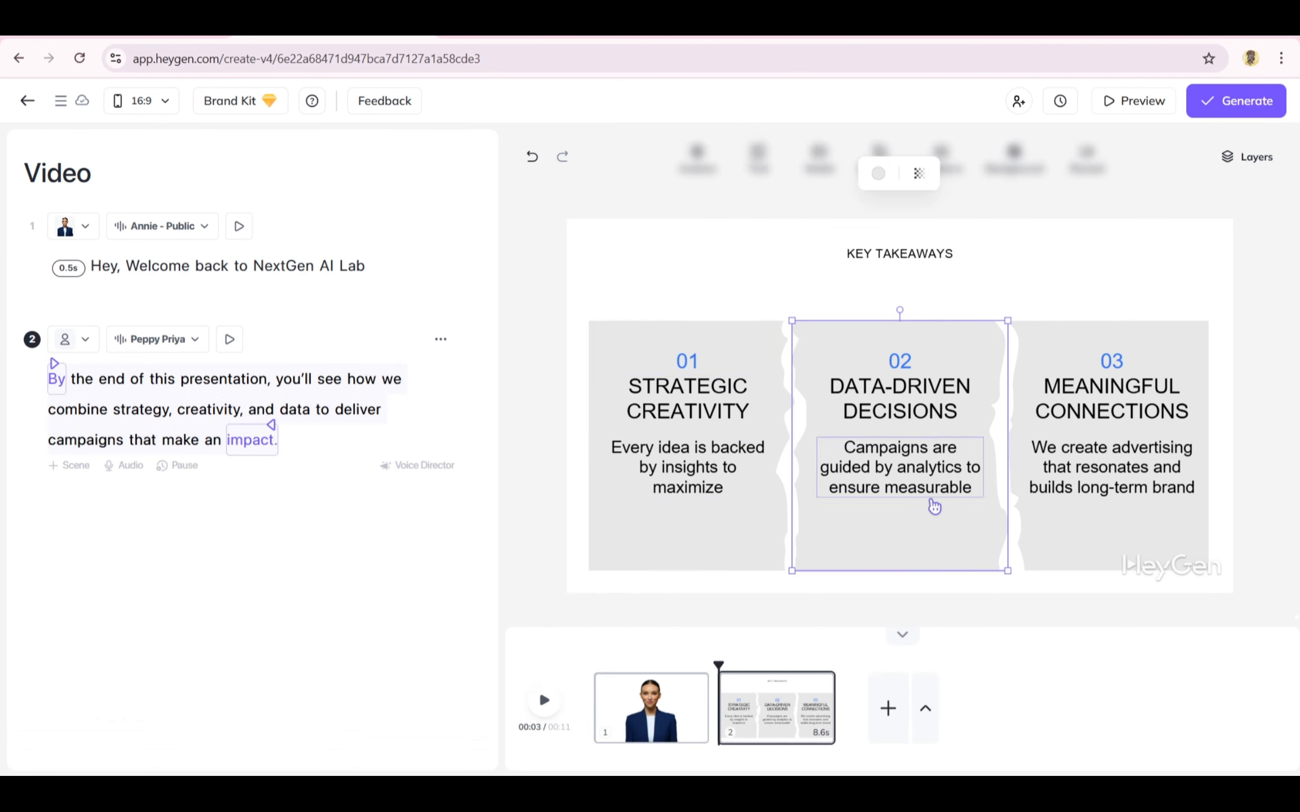
{"action": "left_click", "coordinate": [1090, 334]}
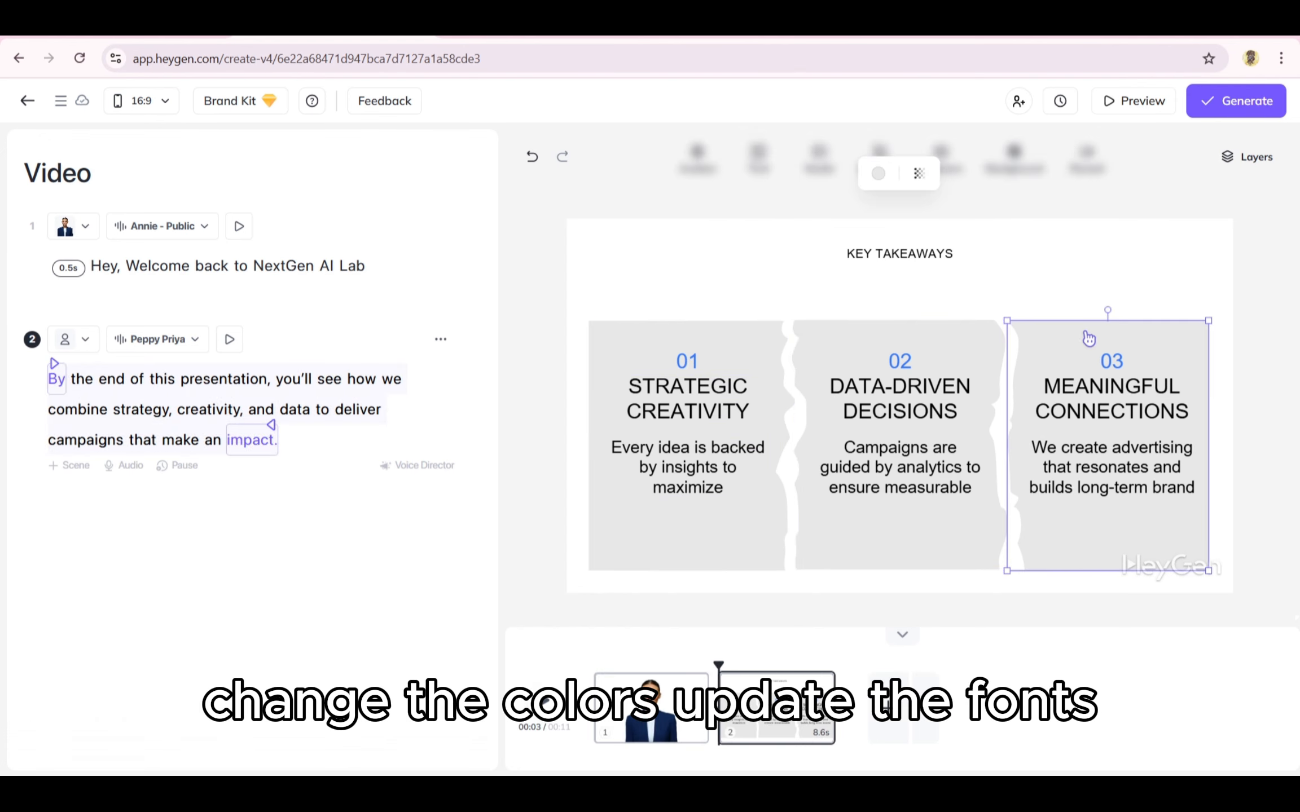
{"action": "left_click", "coordinate": [878, 173]}
{"action": "left_click", "coordinate": [826, 249]}
Step: Fill the second panel with dark brown and change the first panel's fill color
{"action": "left_click", "coordinate": [894, 331]}
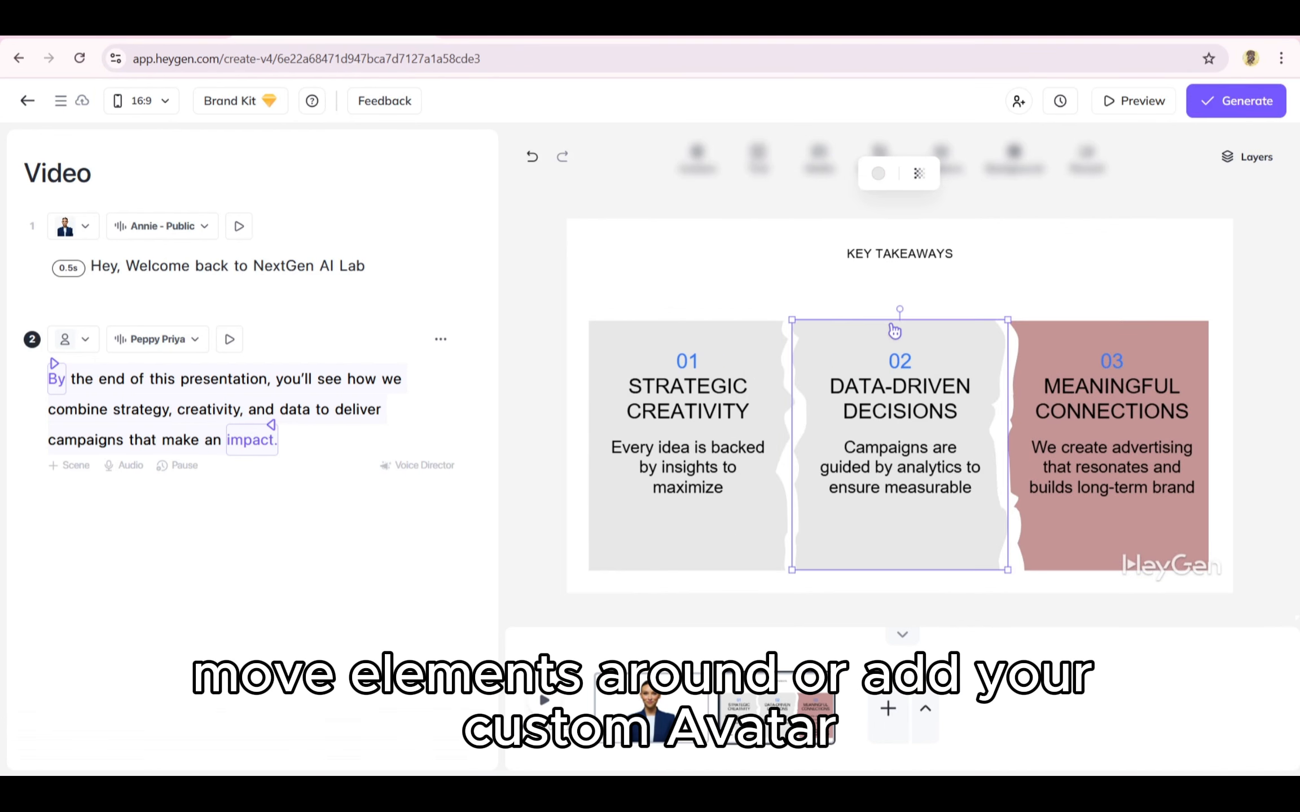
{"action": "left_click", "coordinate": [872, 172]}
{"action": "left_click", "coordinate": [841, 302]}
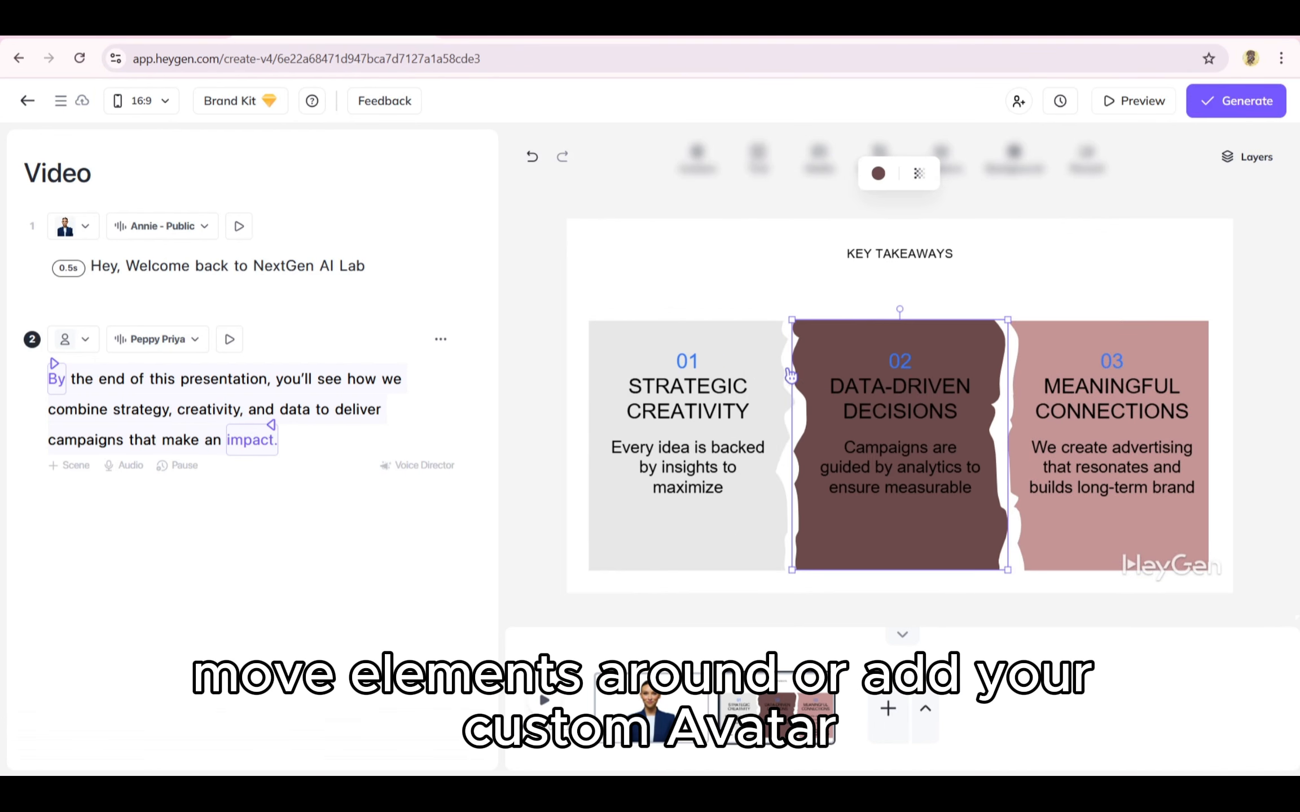
{"action": "left_click", "coordinate": [752, 349]}
{"action": "left_click", "coordinate": [877, 173]}
{"action": "left_click", "coordinate": [907, 278]}
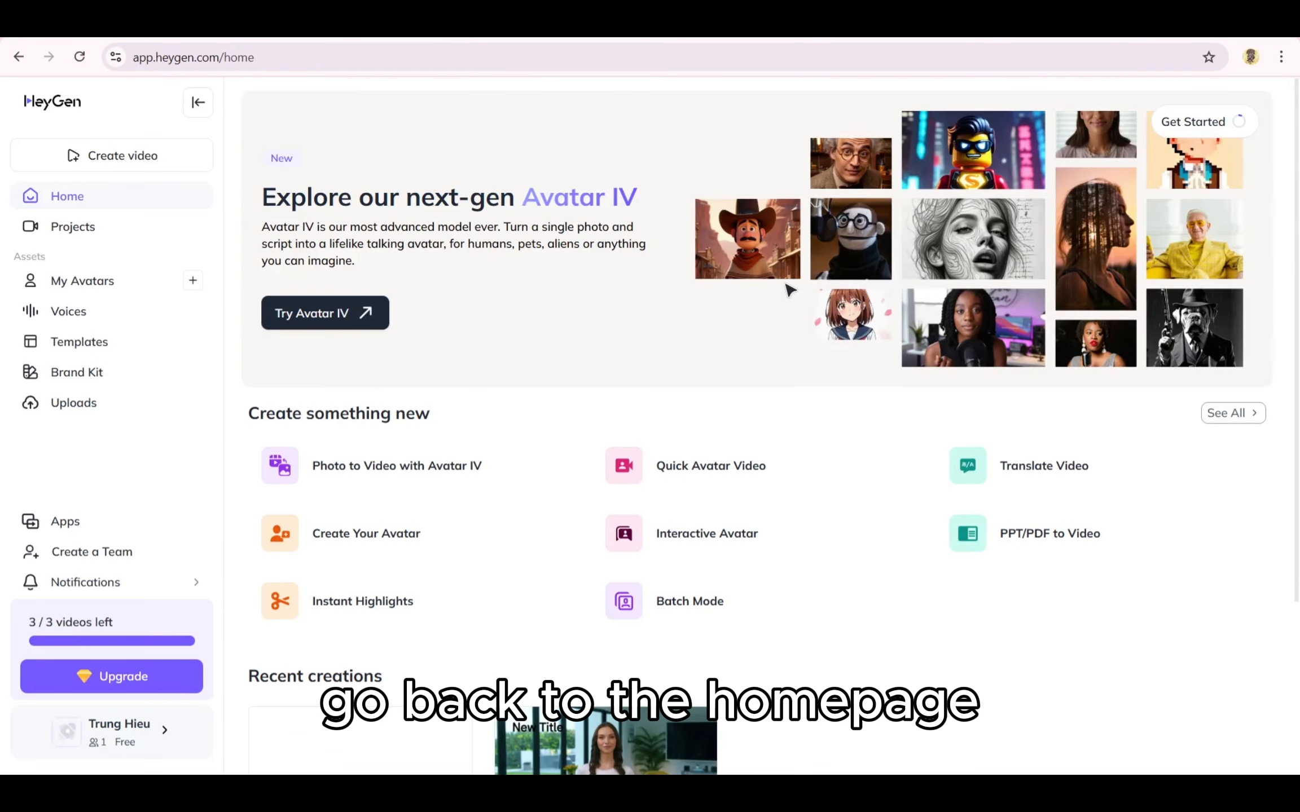
Step: Open the Templates section to start creating a custom template
{"action": "left_click", "coordinate": [145, 350]}
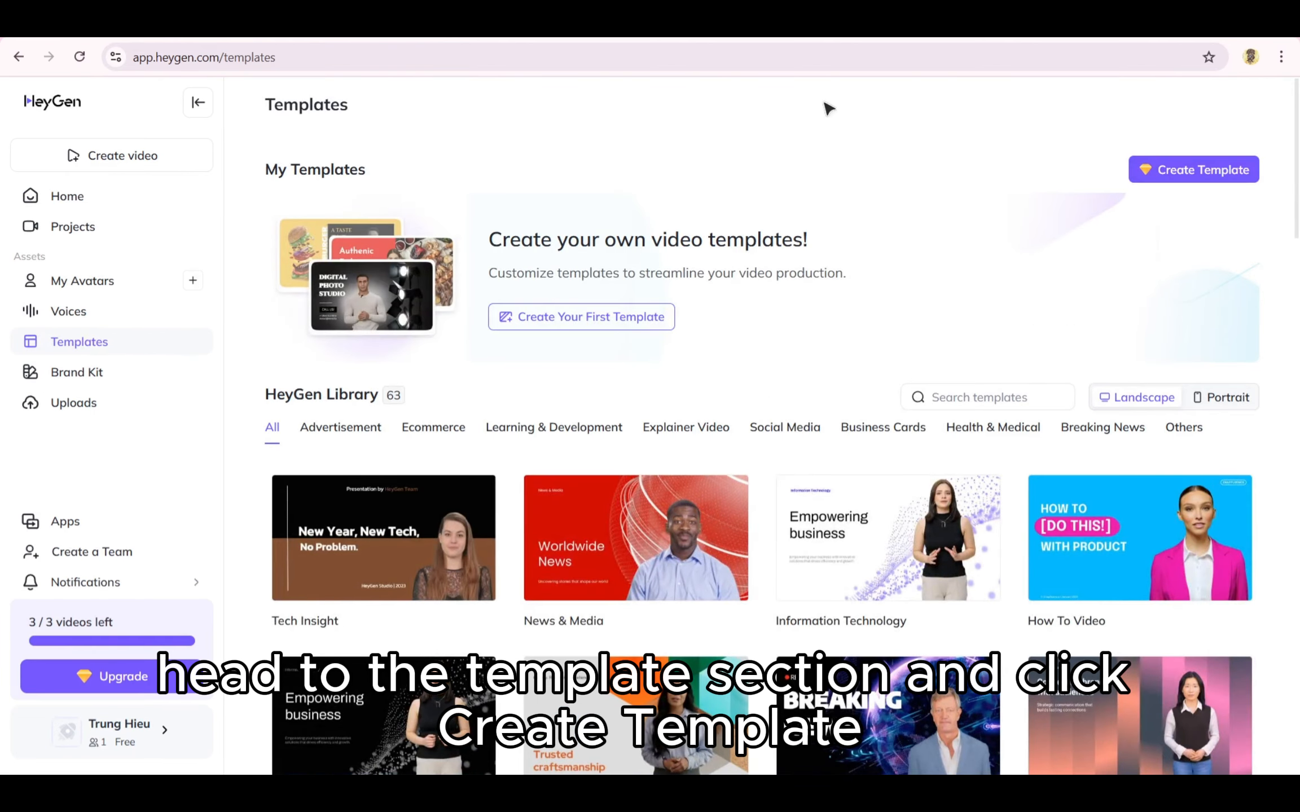